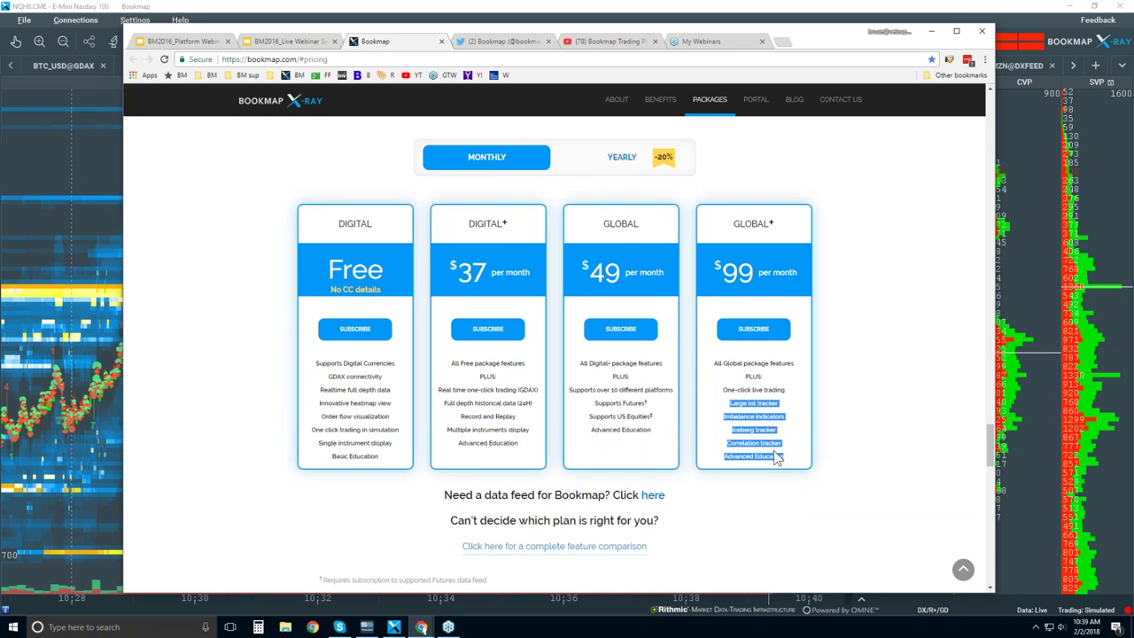
Review the Global+ package features, highlighting the Large lot tracker, Iceberg tracker and Correlation tracker entries.
click(757, 403)
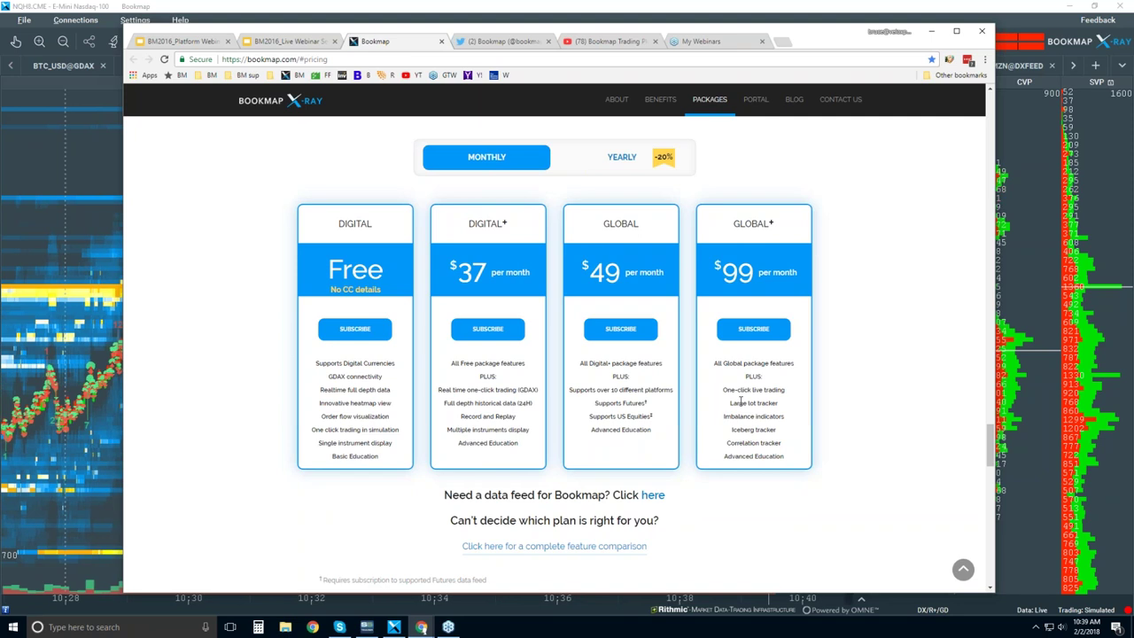
drag(729, 403, 778, 403)
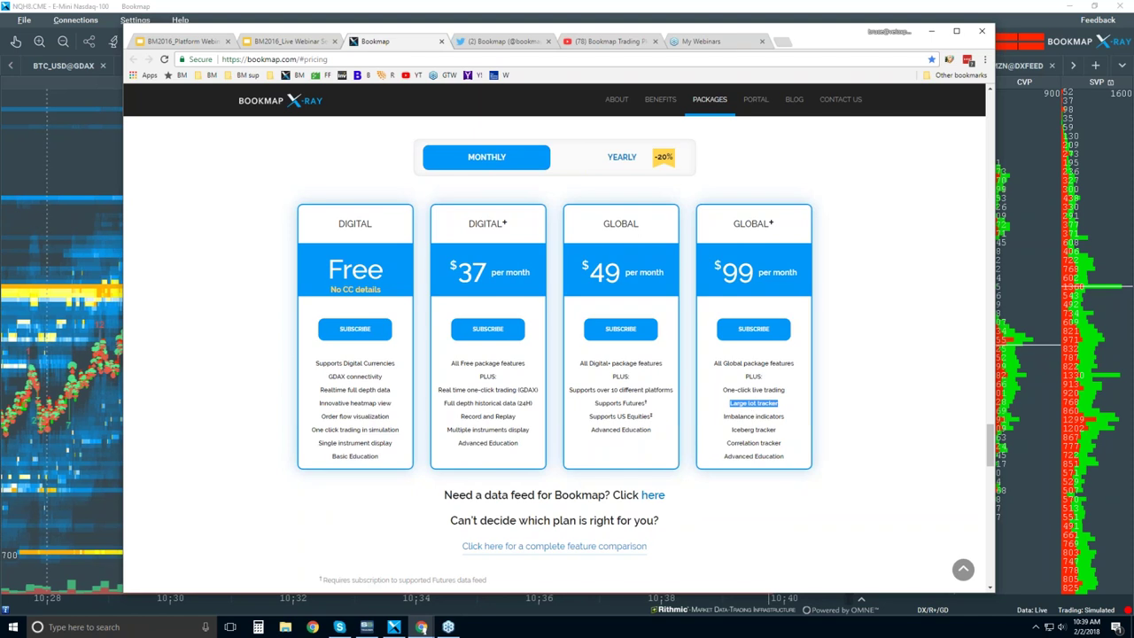
triple_click(750, 414)
click(742, 430)
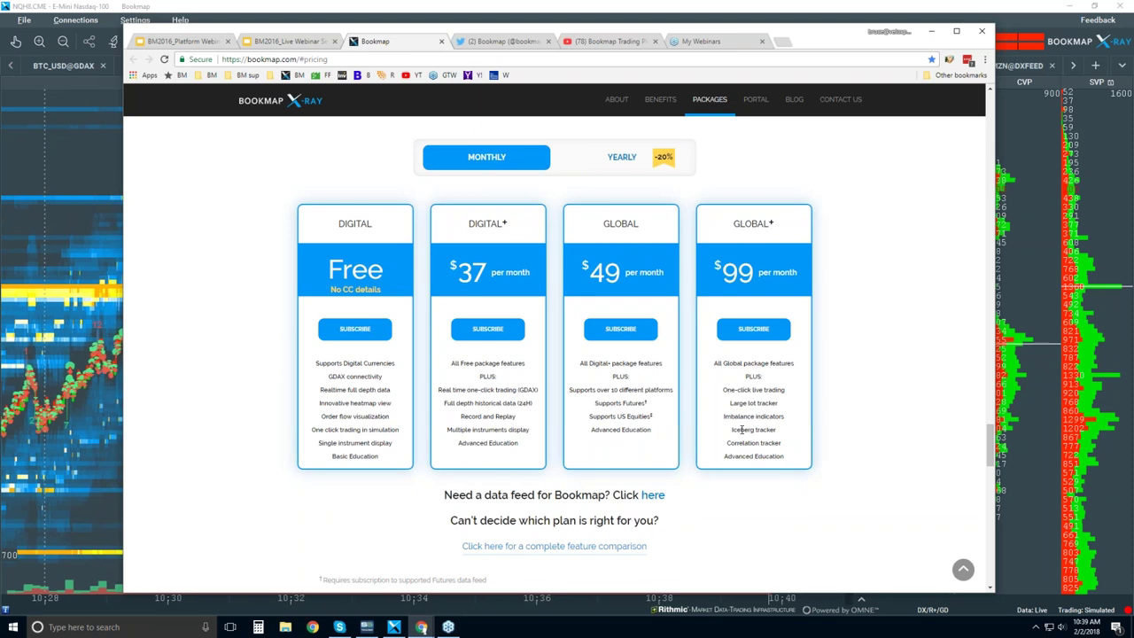
drag(754, 430, 776, 430)
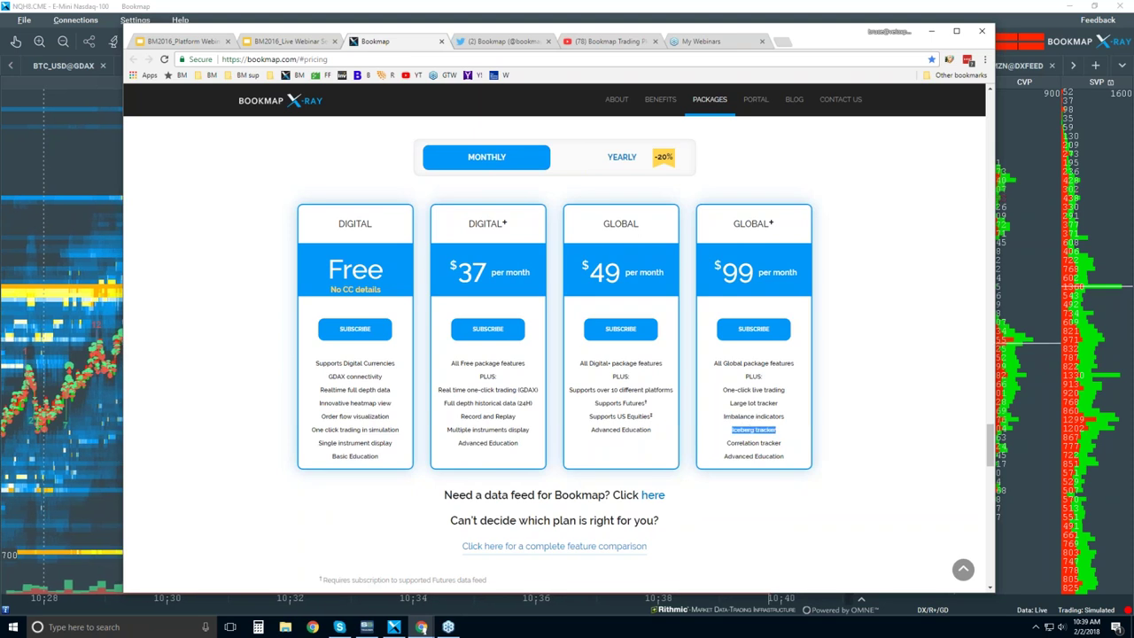
double_click(749, 442)
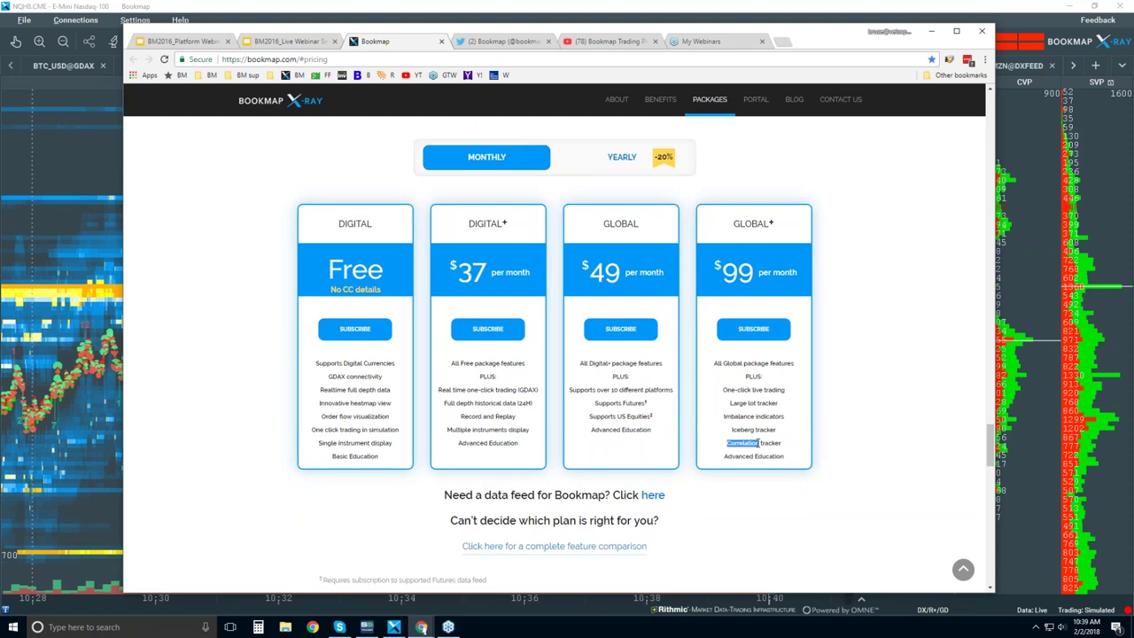
click(746, 455)
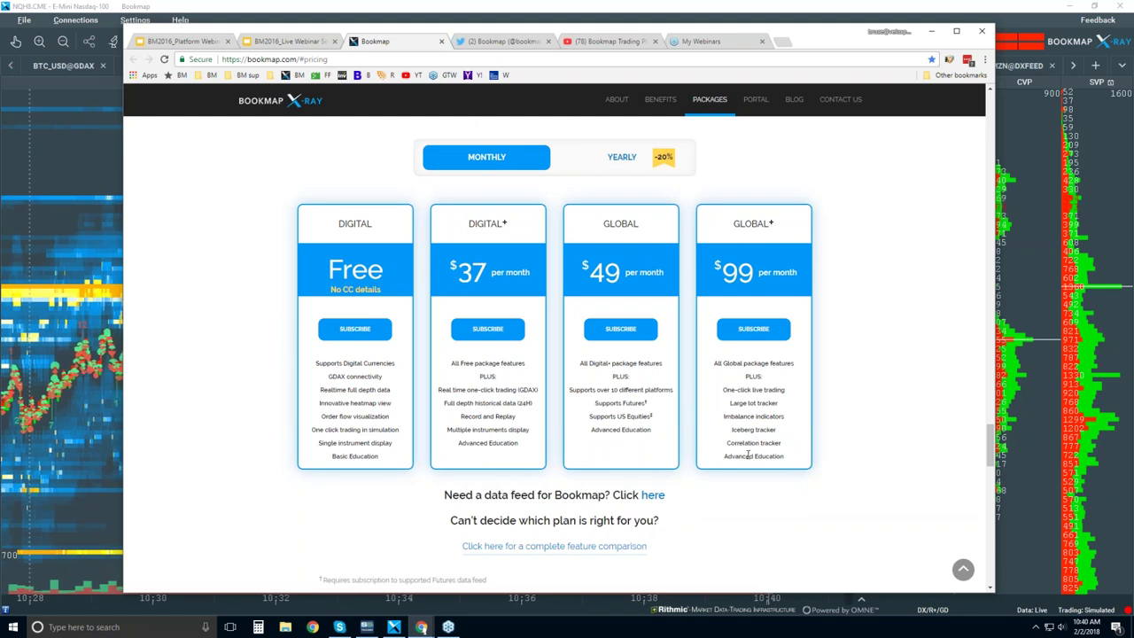
Look through Bookmap's Twitter page and its recent tweets, returning to the profile header.
click(509, 43)
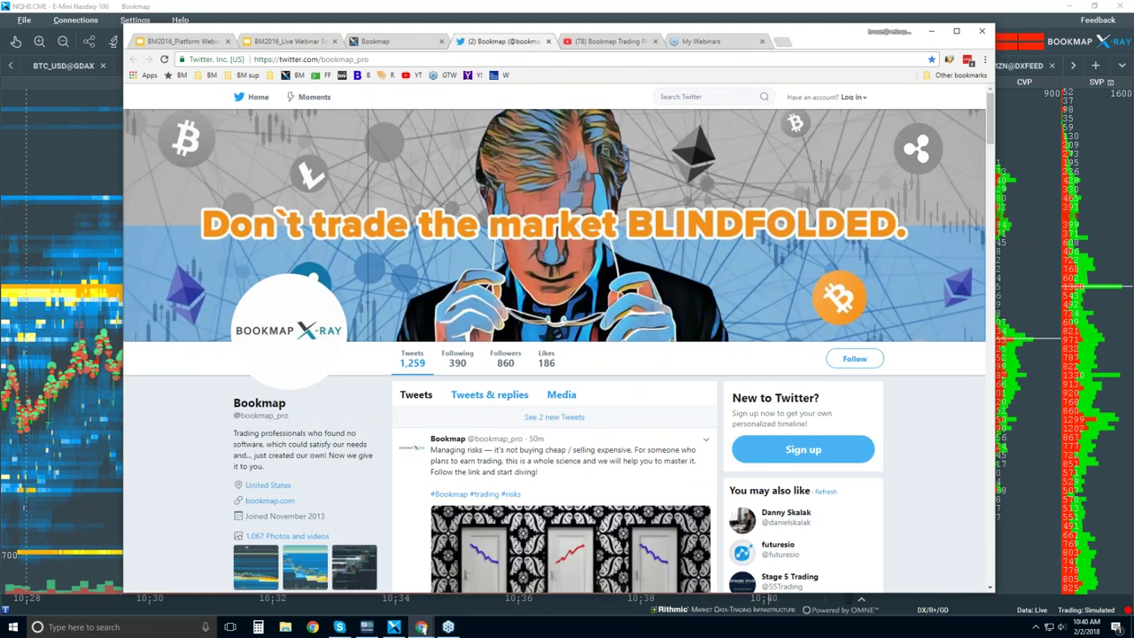
scroll(407, 381, down, 3)
scroll(447, 359, down, 1)
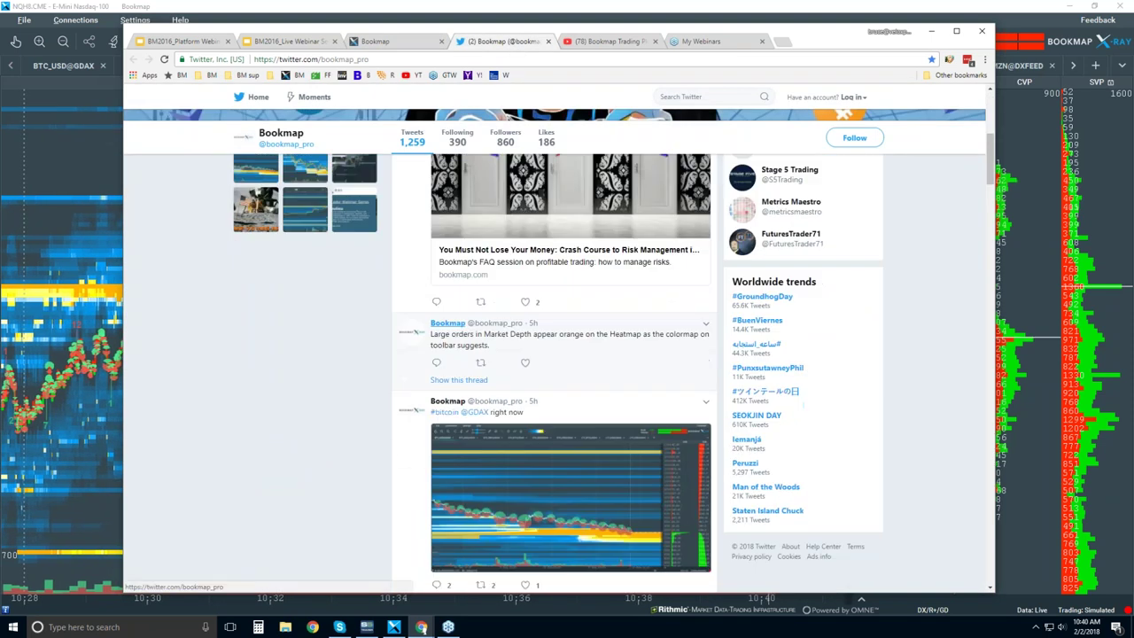
scroll(448, 360, up, 4)
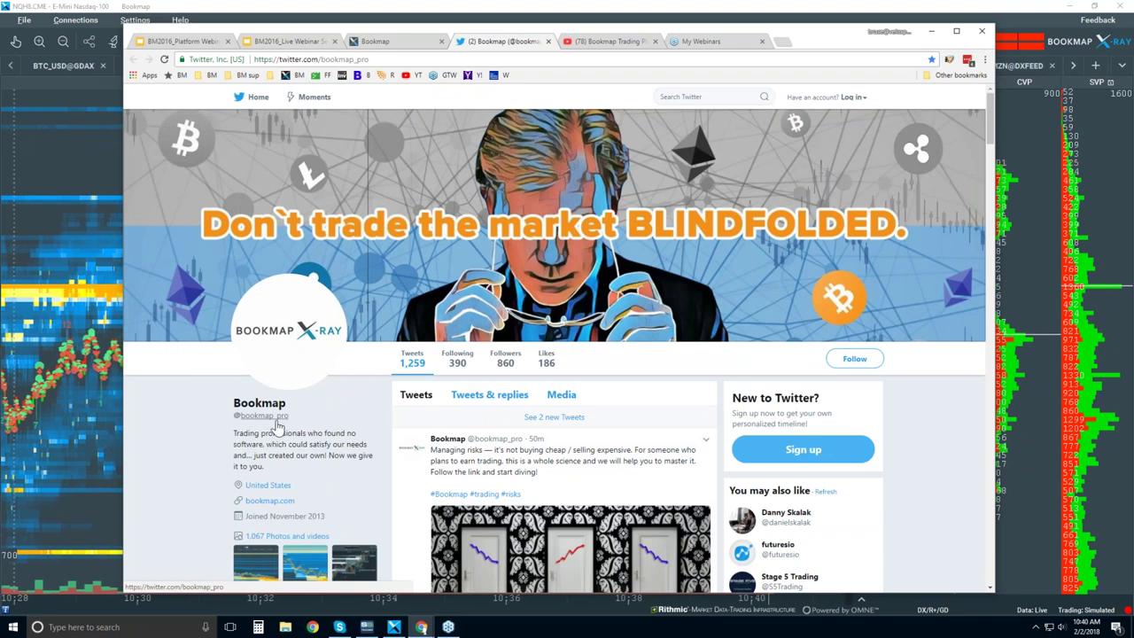
Browse the Bookmap YouTube channel's intro, Features and Components, and Order Flow video snippets playlists.
click(616, 41)
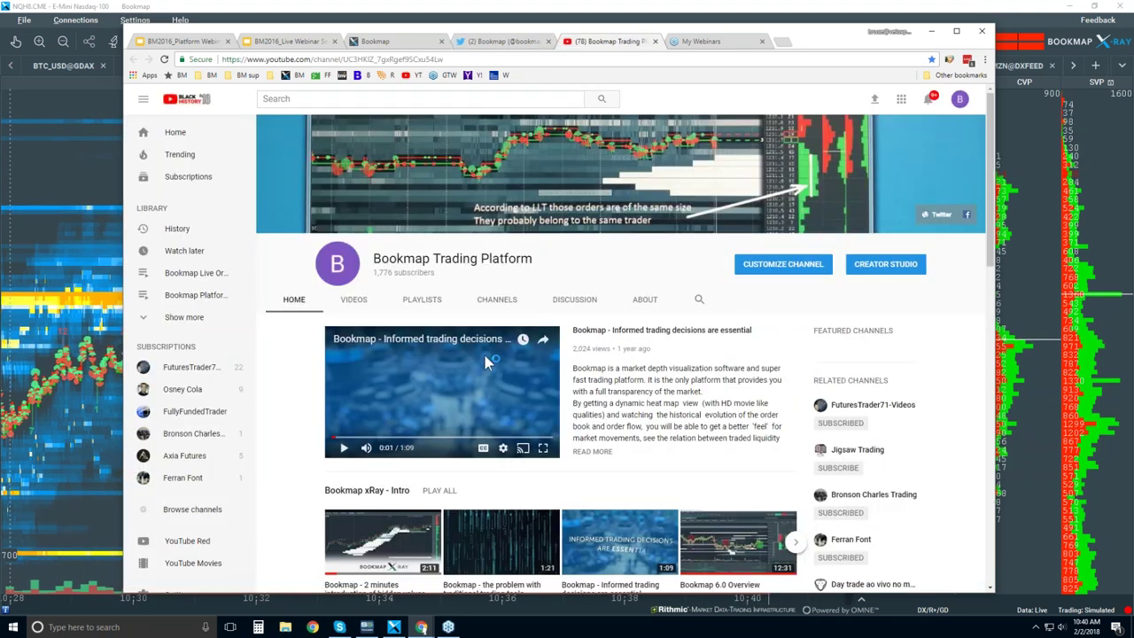
scroll(482, 354, down, 1)
scroll(482, 365, down, 3)
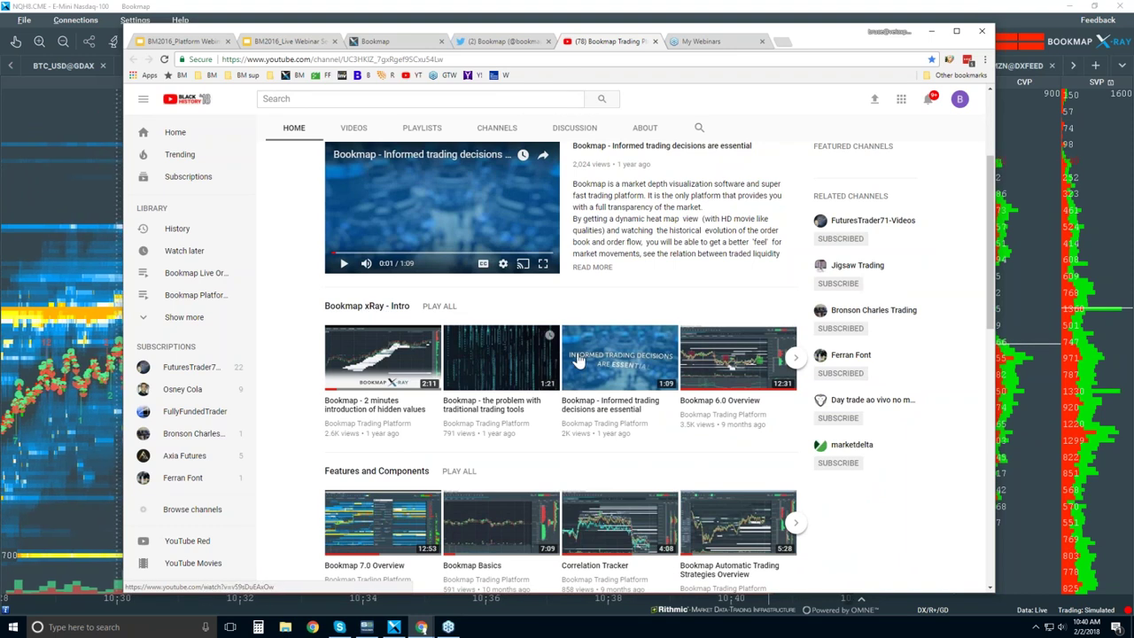
scroll(468, 351, down, 1)
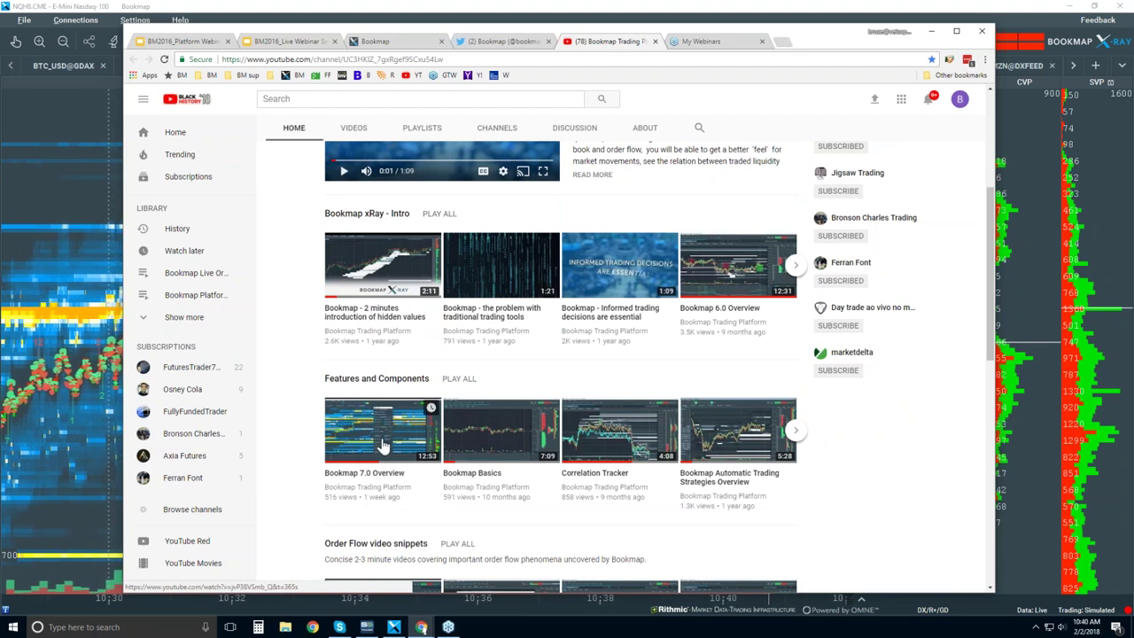
scroll(378, 436, down, 3)
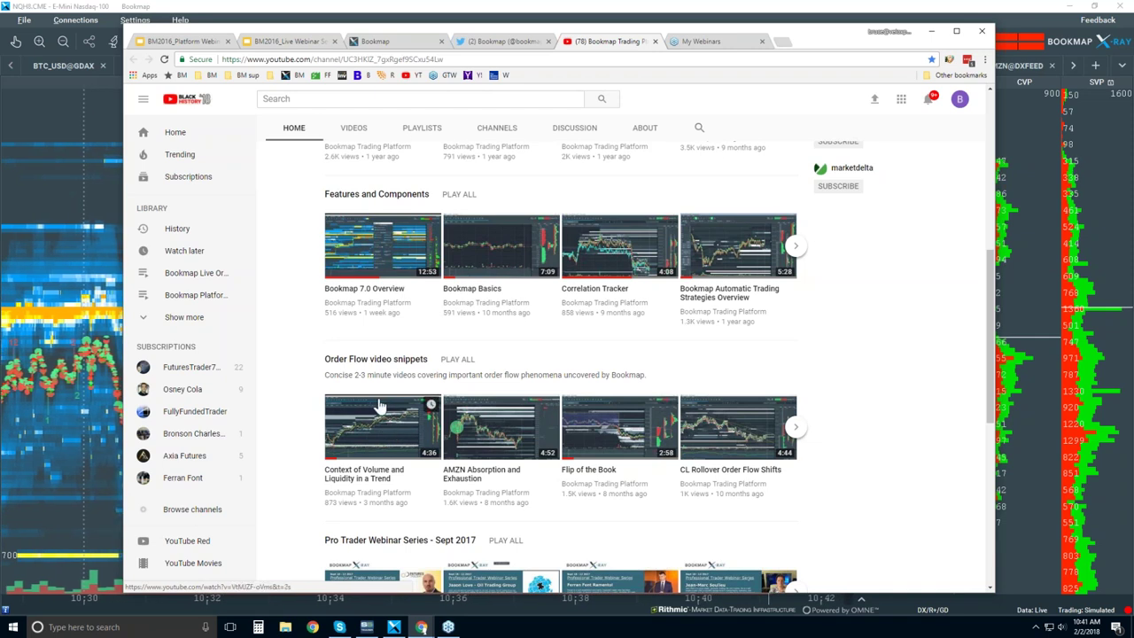
Switch to the Bookmap platform and examine the longer price and liquidity history on the NQH8 heatmap.
click(712, 15)
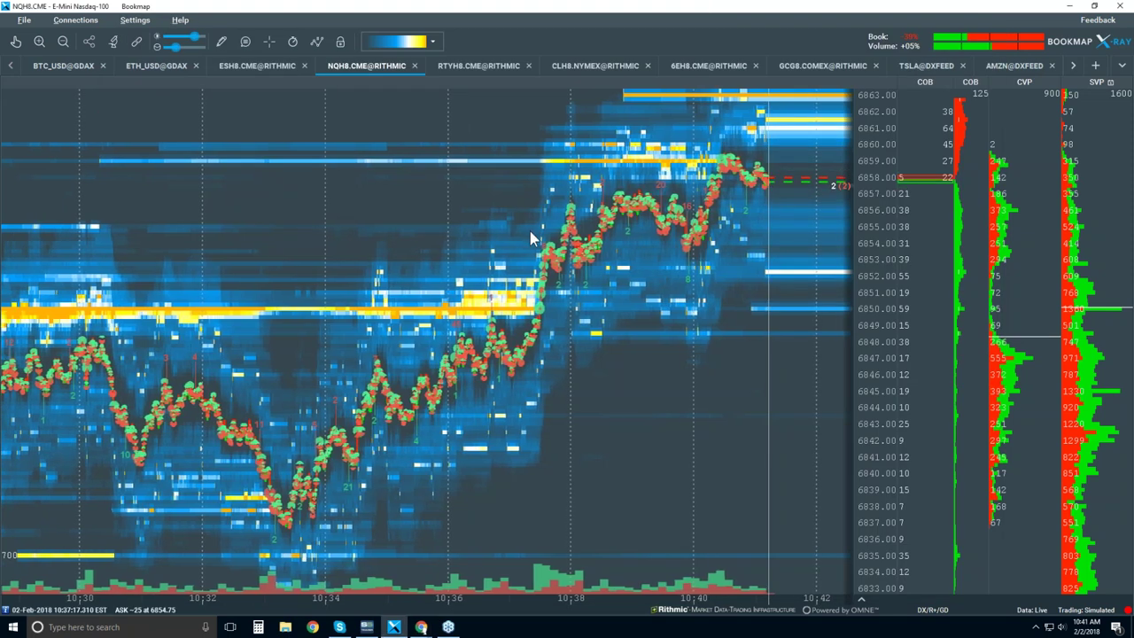
scroll(529, 232, down, 2)
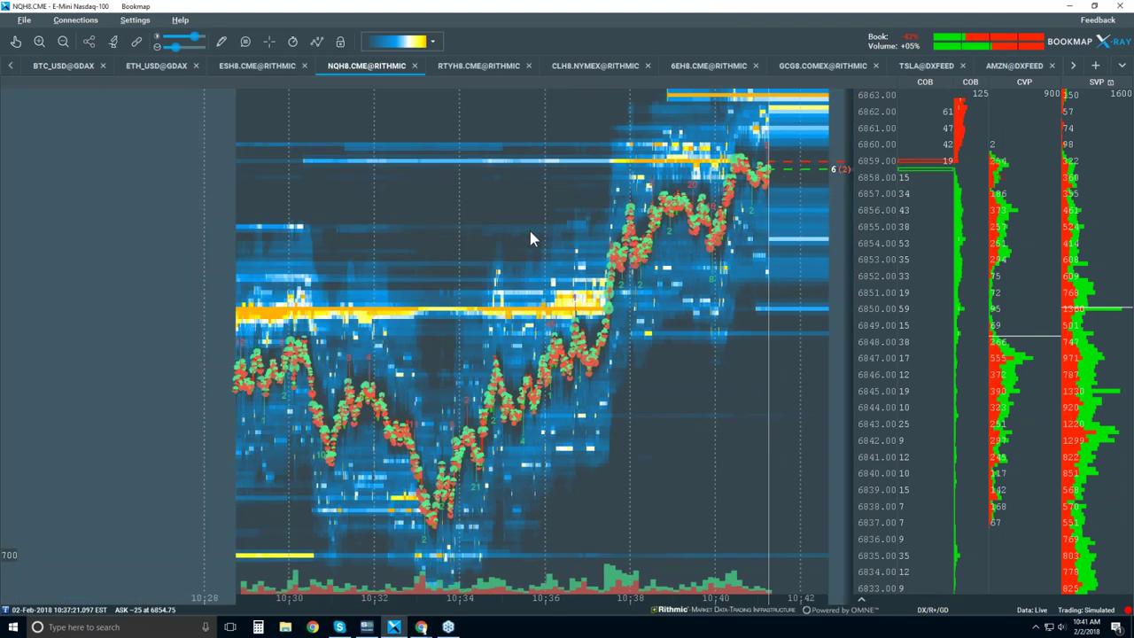
scroll(529, 234, down, 2)
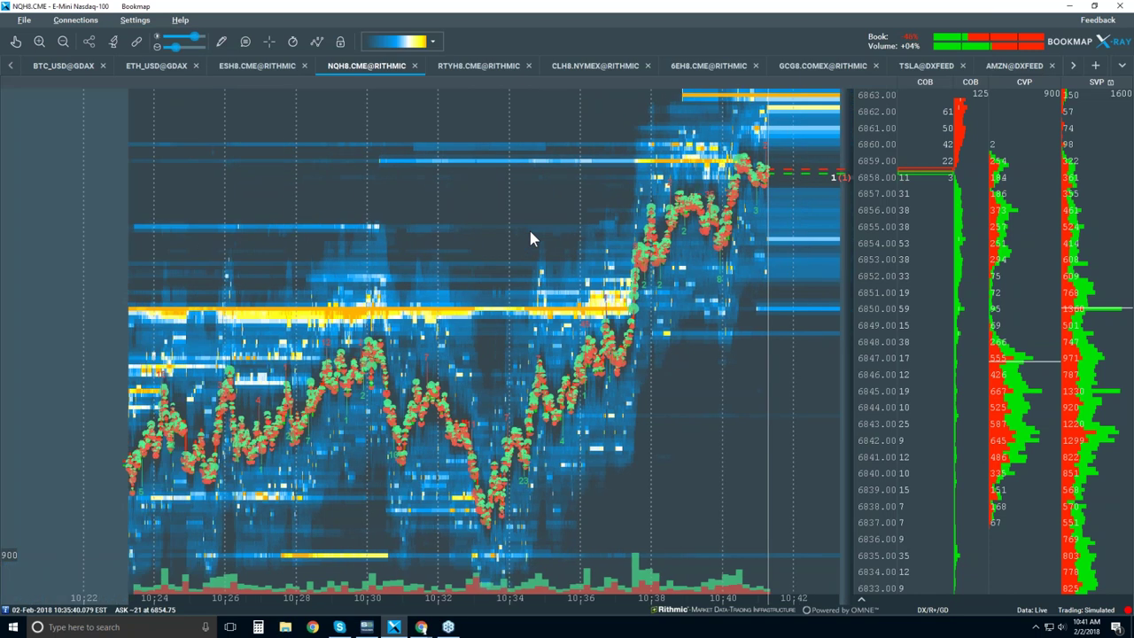
scroll(530, 237, down, 1)
scroll(529, 237, down, 1)
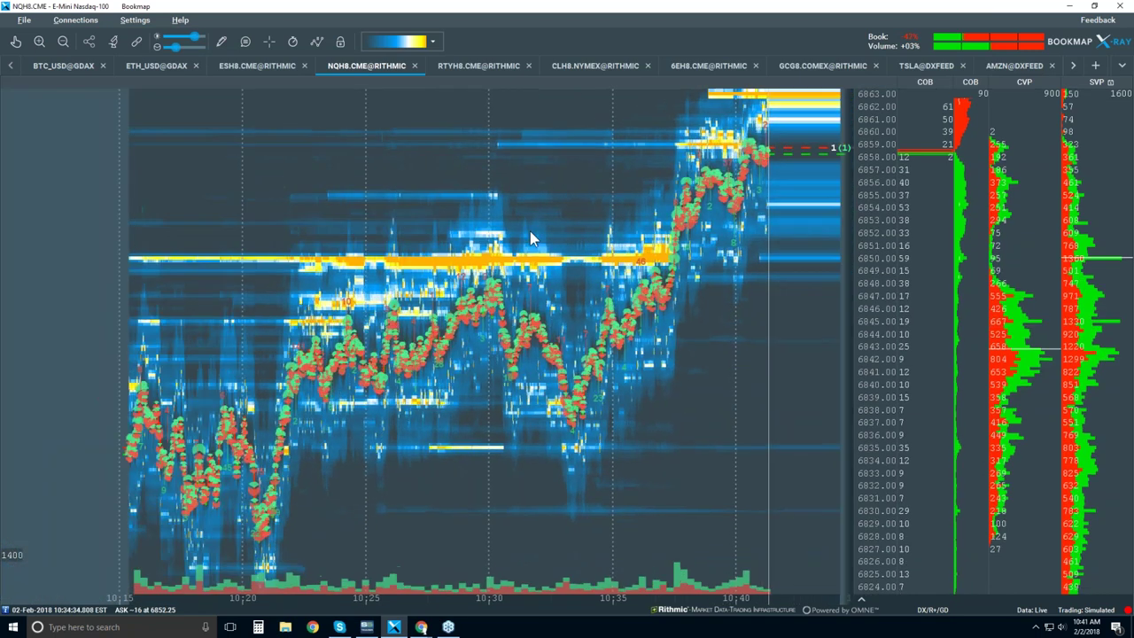
scroll(596, 302, down, 1)
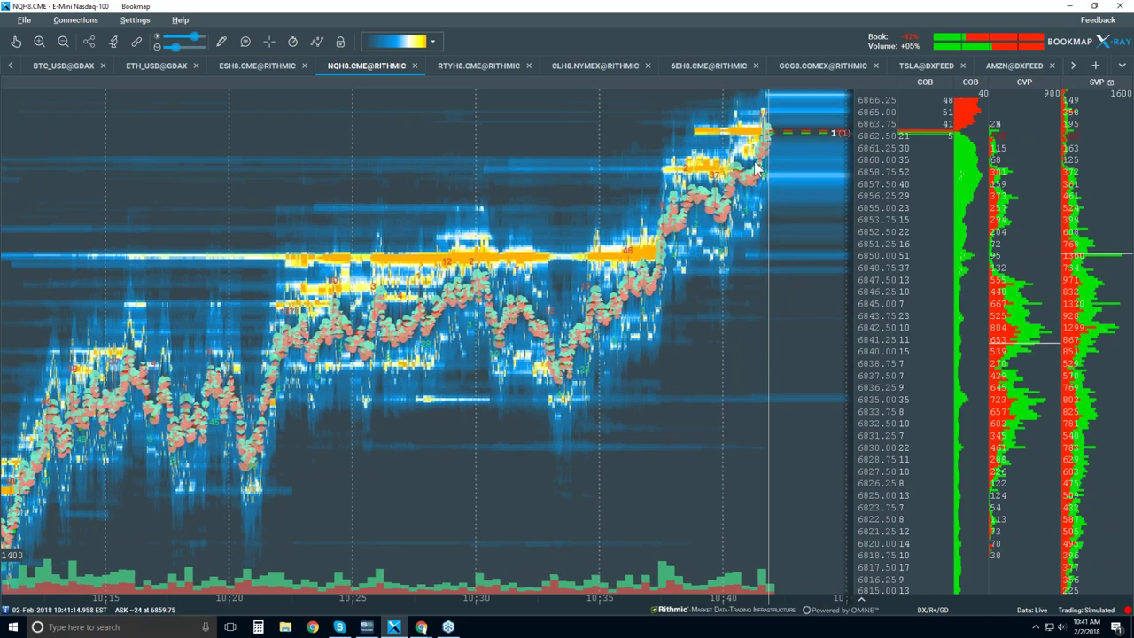
Inspect the large resting sell liquidity at 6863.00 on the NQH8 heatmap at millisecond detail around 10:41:49.
scroll(754, 170, up, 3)
scroll(754, 171, up, 2)
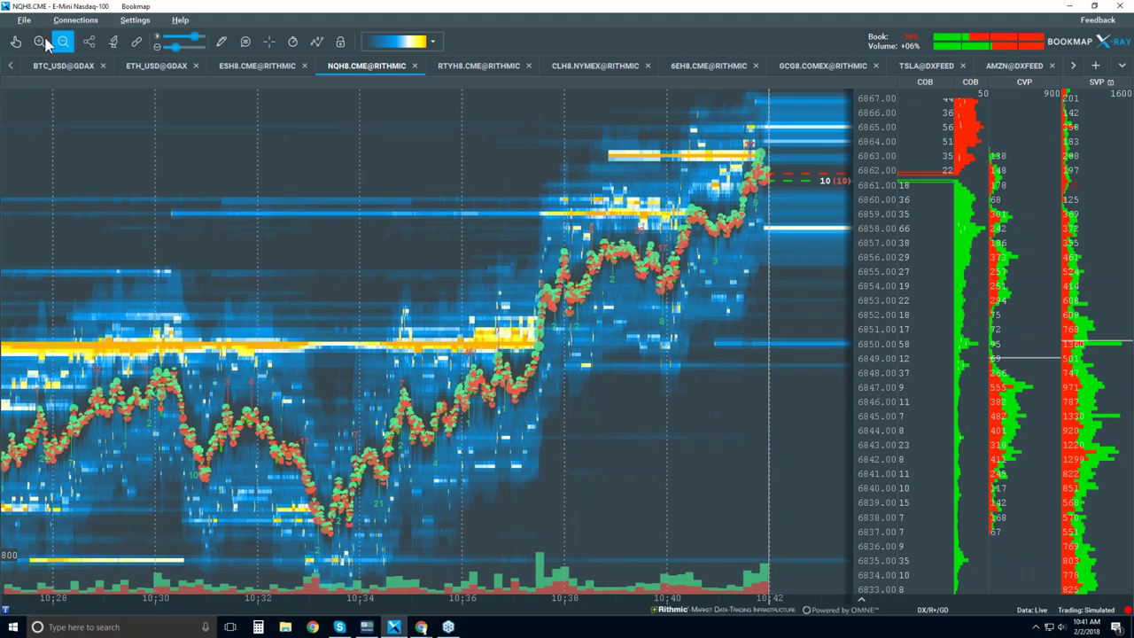
scroll(601, 157, up, 5)
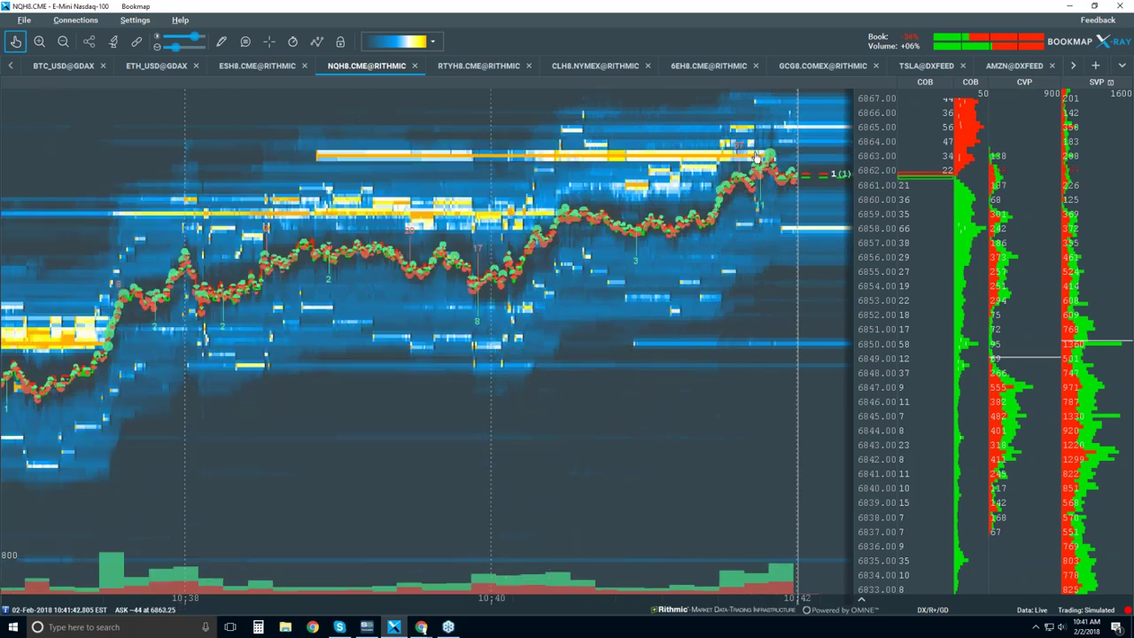
scroll(620, 157, up, 5)
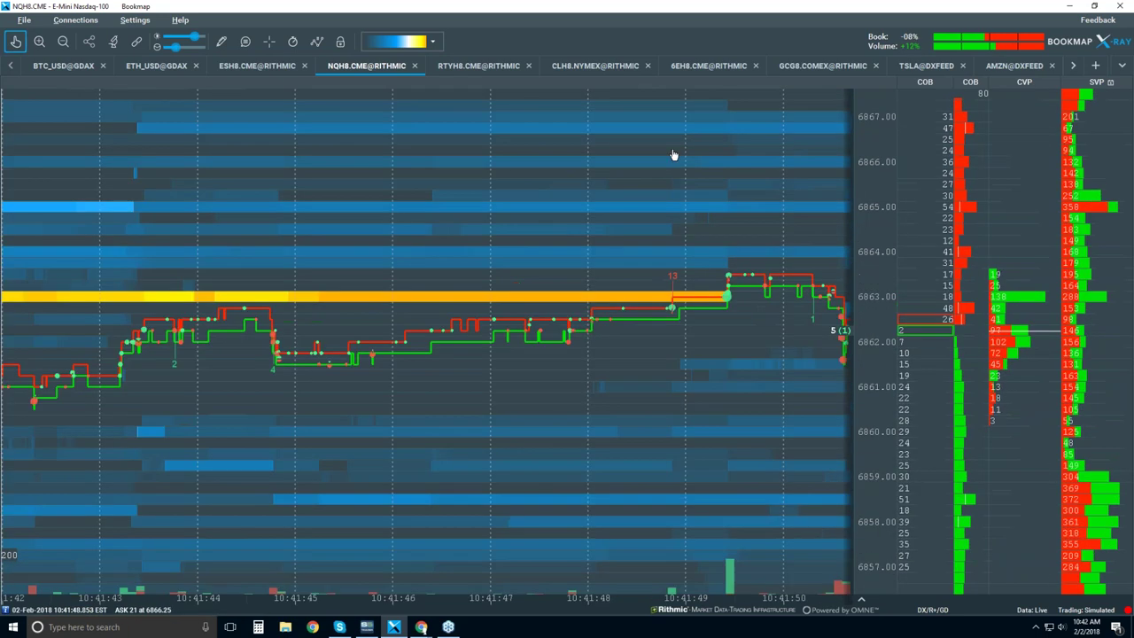
scroll(726, 299, up, 8)
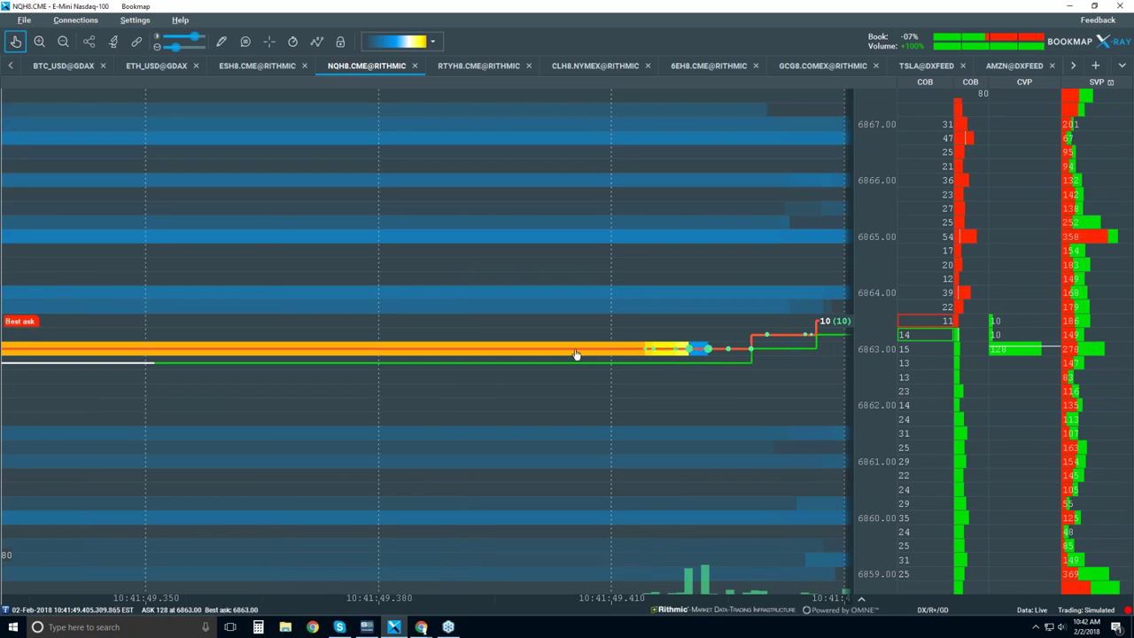
scroll(545, 347, down, 2)
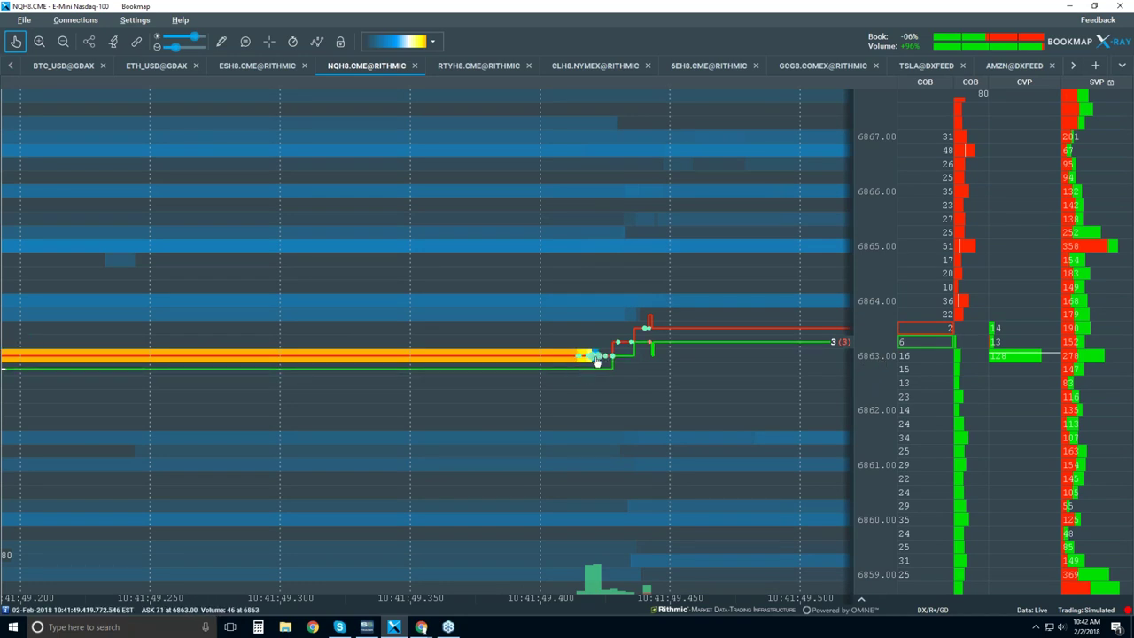
Examine how price moved around the 6863.00 liquidity level in the wider context of the NQH8 heatmap.
scroll(596, 360, down, 10)
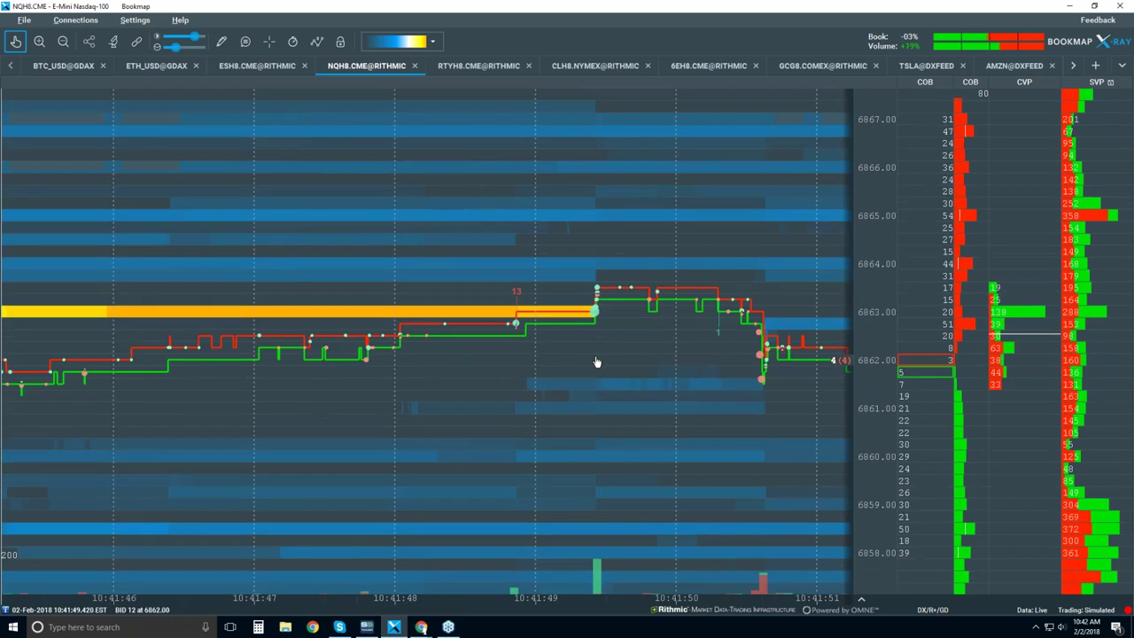
scroll(596, 361, down, 10)
scroll(597, 336, down, 8)
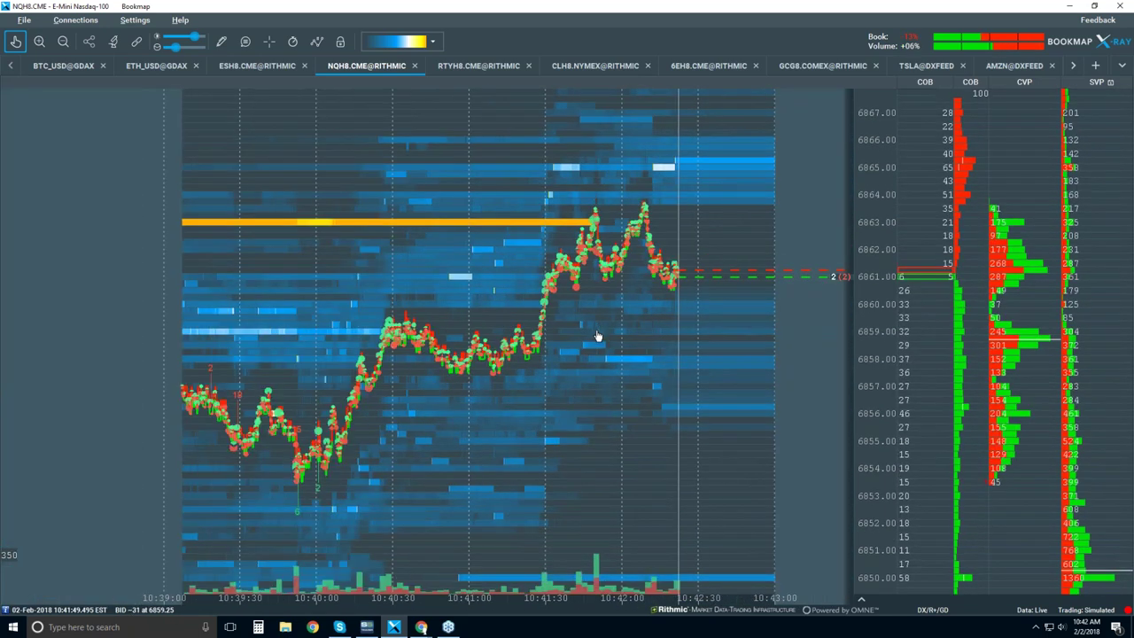
scroll(597, 336, down, 3)
scroll(597, 336, down, 2)
scroll(596, 336, down, 1)
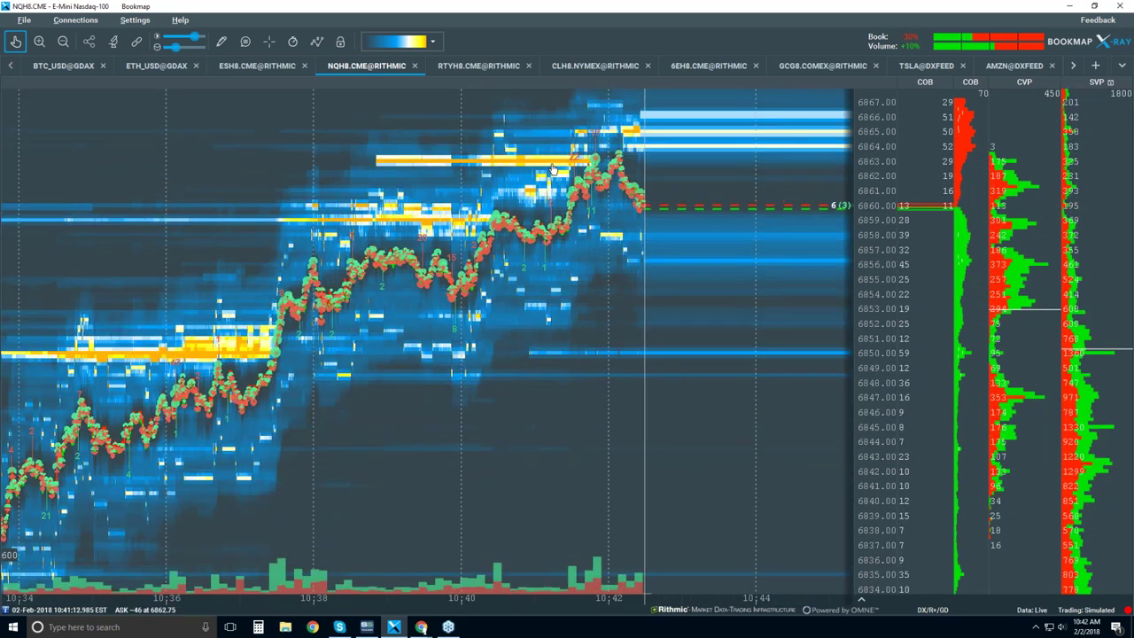
scroll(552, 168, down, 2)
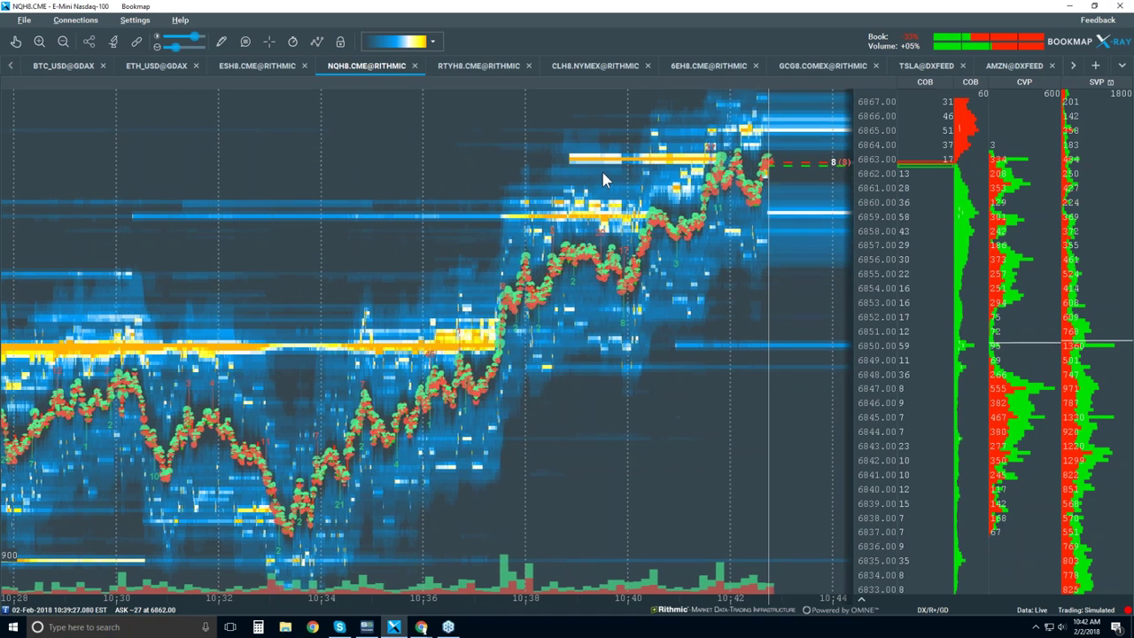
scroll(600, 168, up, 1)
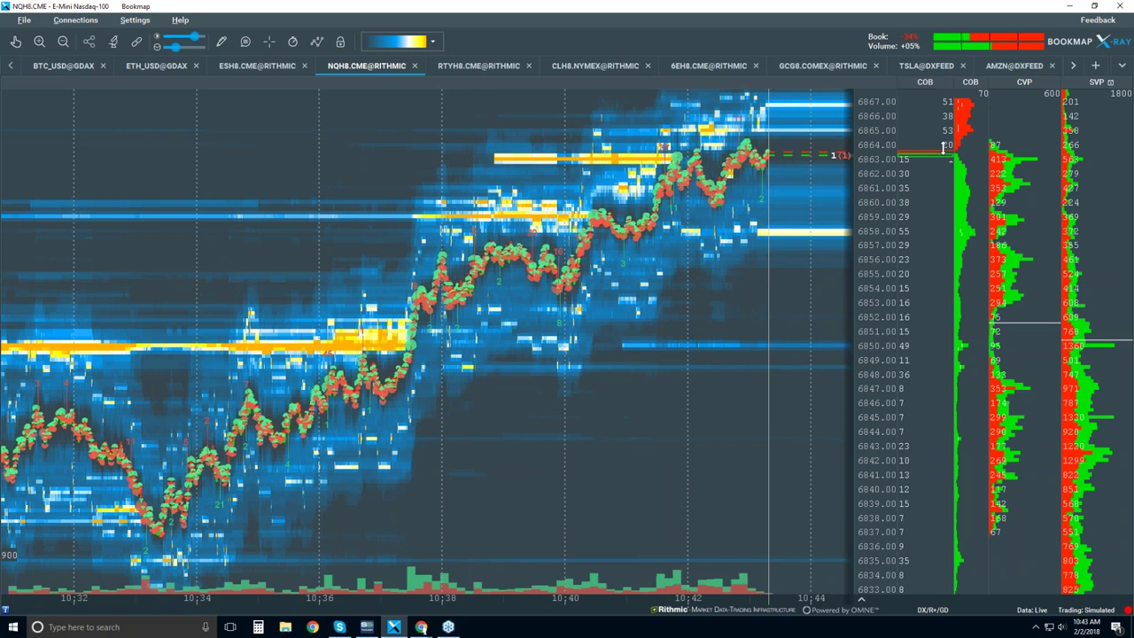
Show Candlestick Bars on the NQH8 chart and hide Best Bid/Ask, Heatmap, Iceberg displayer and Volume Dots.
click(317, 43)
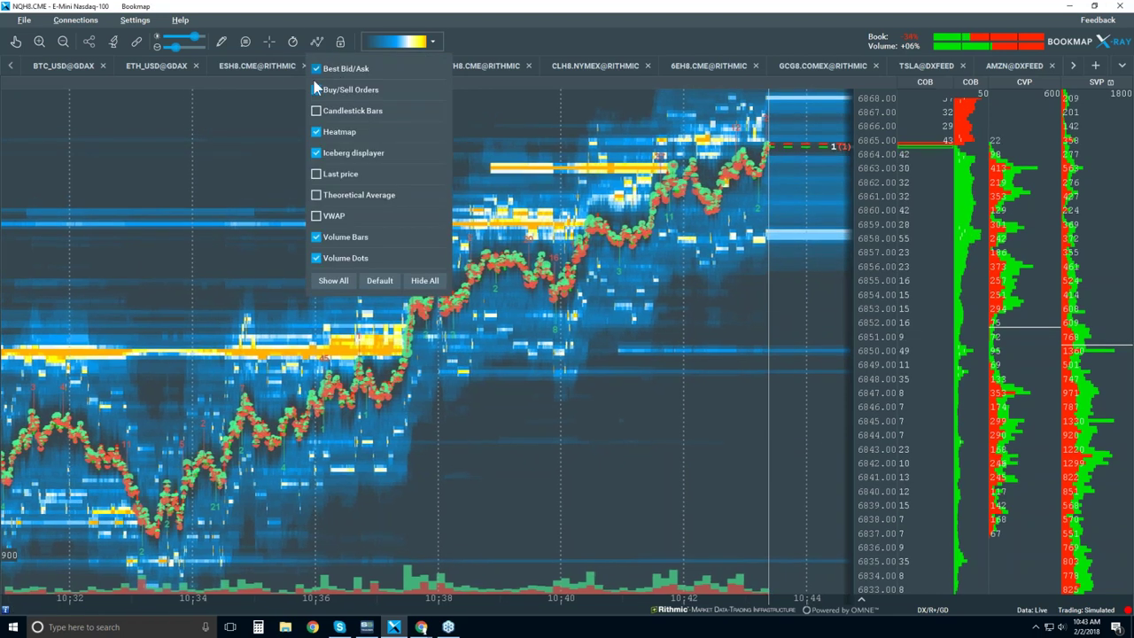
click(317, 73)
click(316, 111)
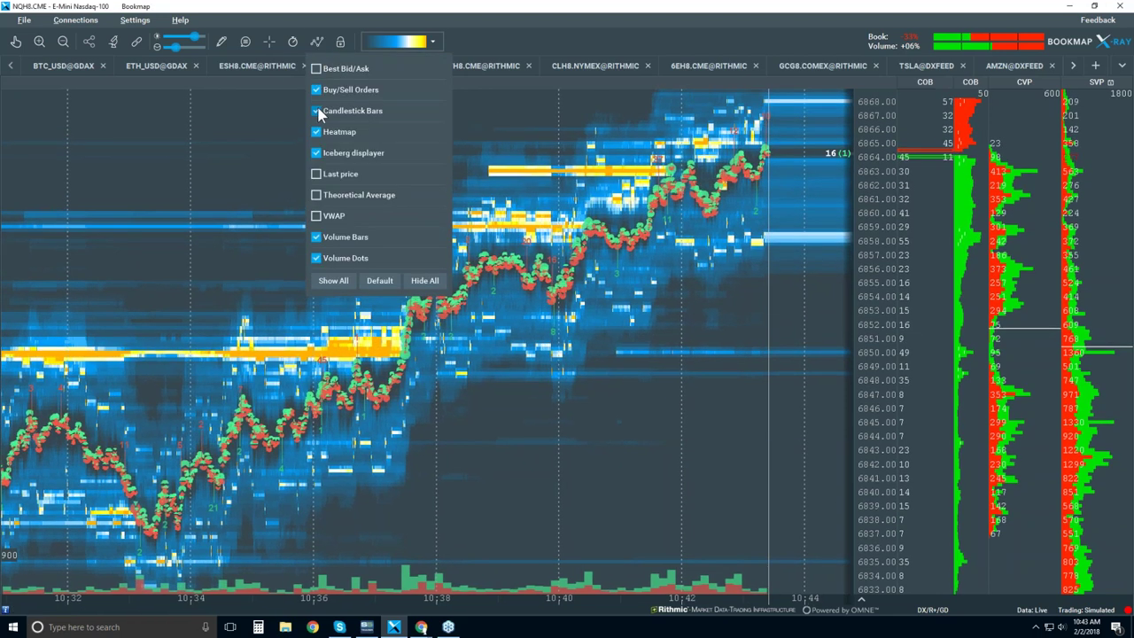
click(316, 132)
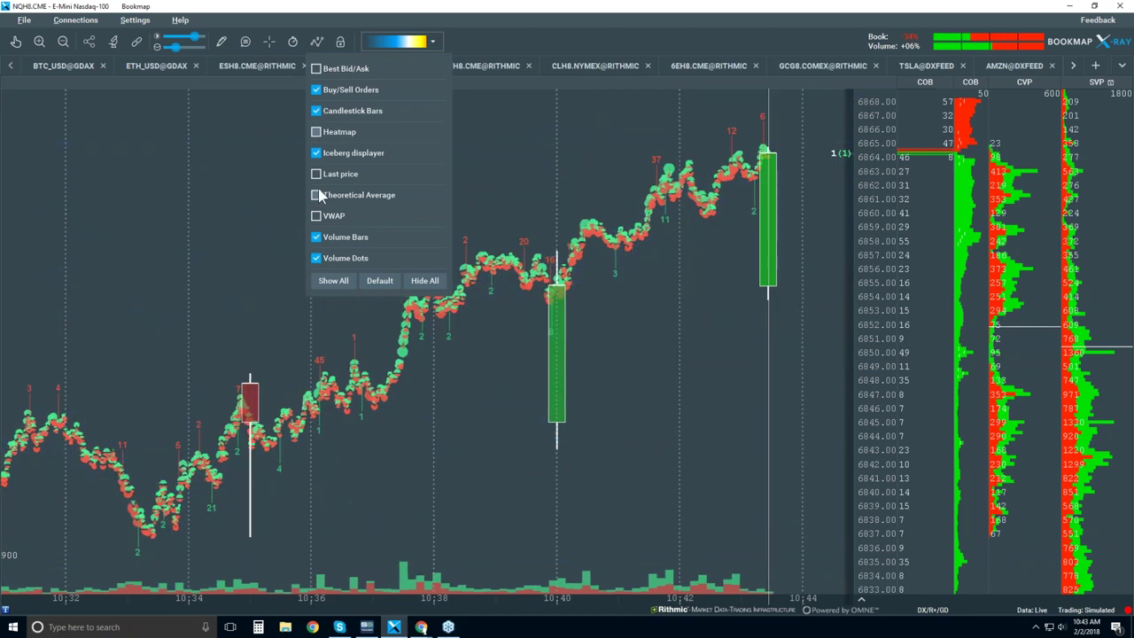
click(317, 153)
click(316, 257)
click(605, 236)
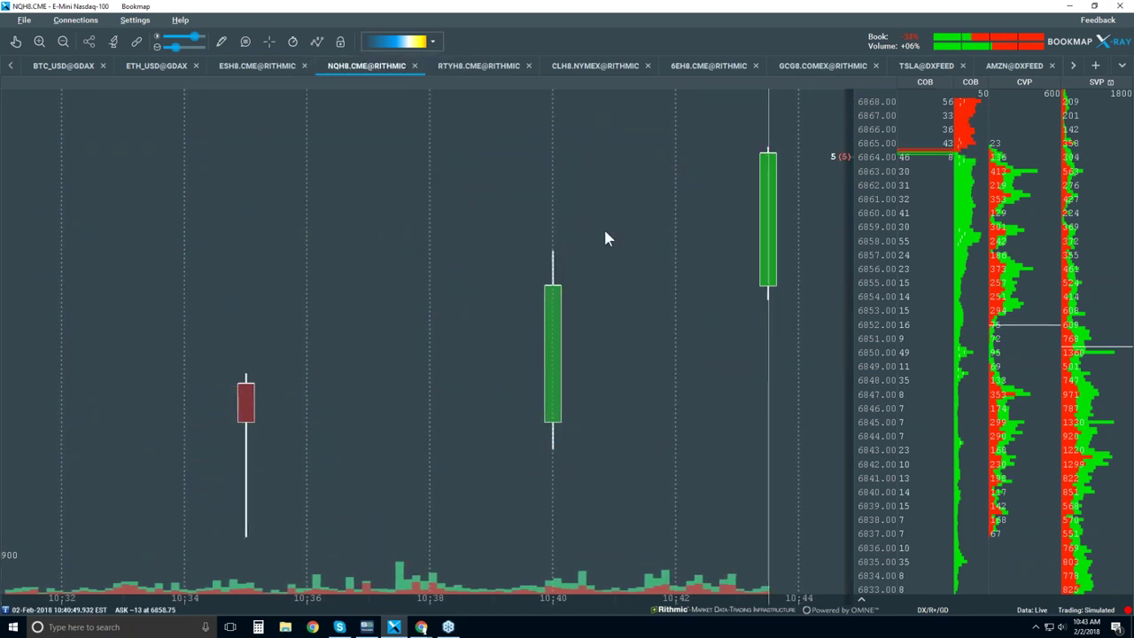
Examine the NQH8 candlesticks over the whole morning, back to about 09:15.
scroll(605, 237, down, 5)
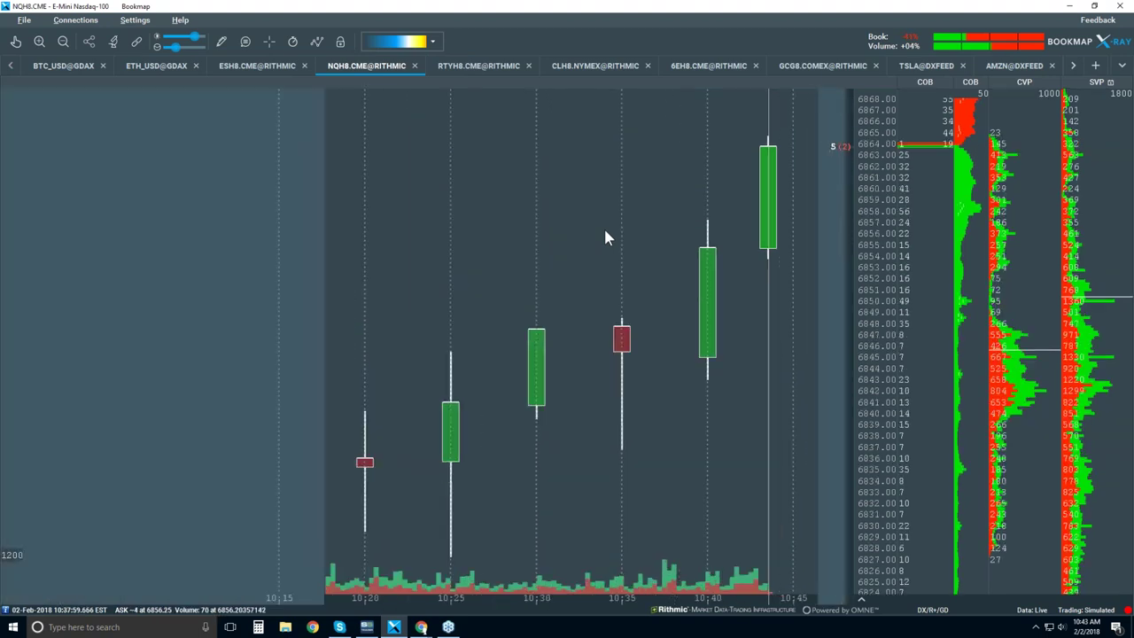
scroll(606, 236, down, 4)
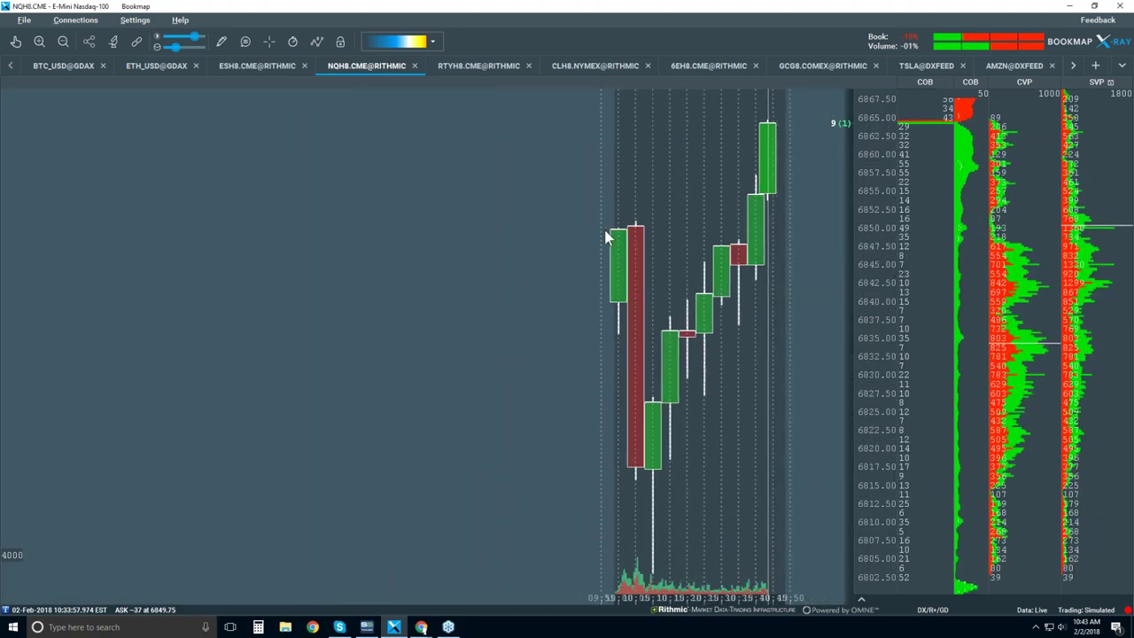
scroll(605, 236, up, 2)
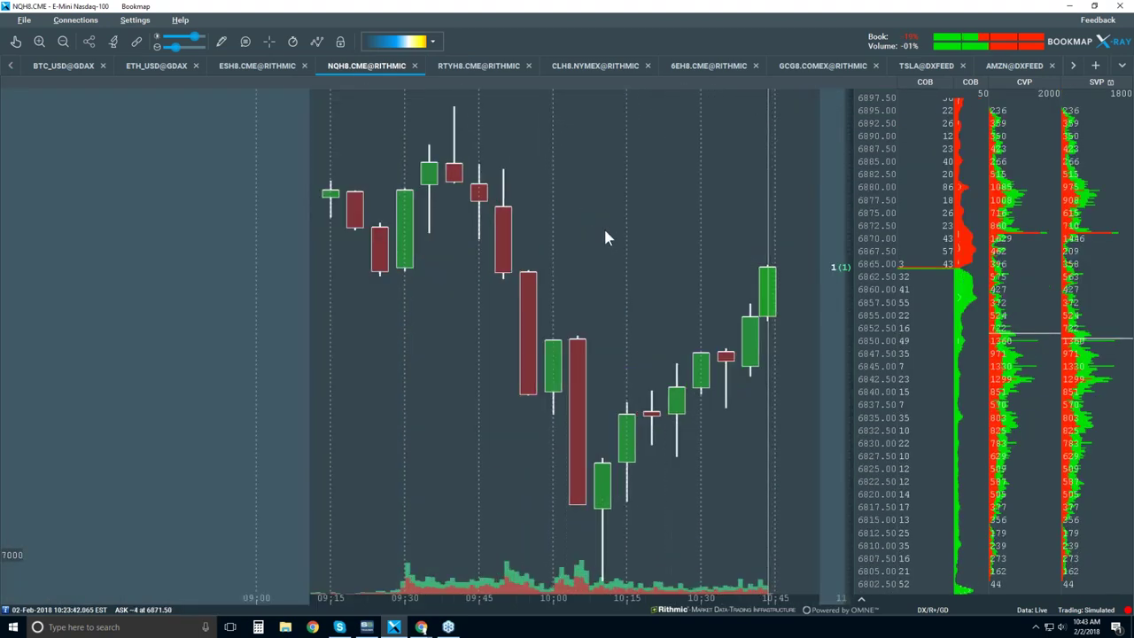
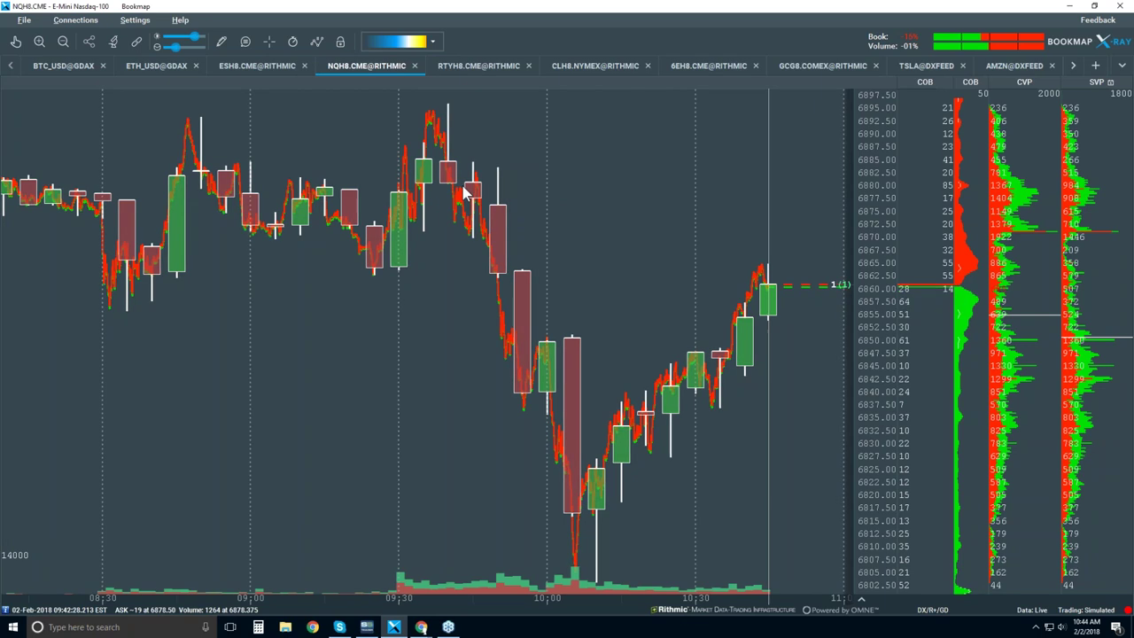
Compare the NQH8 candlesticks with the best bid/ask line during the decline between about 09:30 and 10:00.
scroll(370, 239, up, 3)
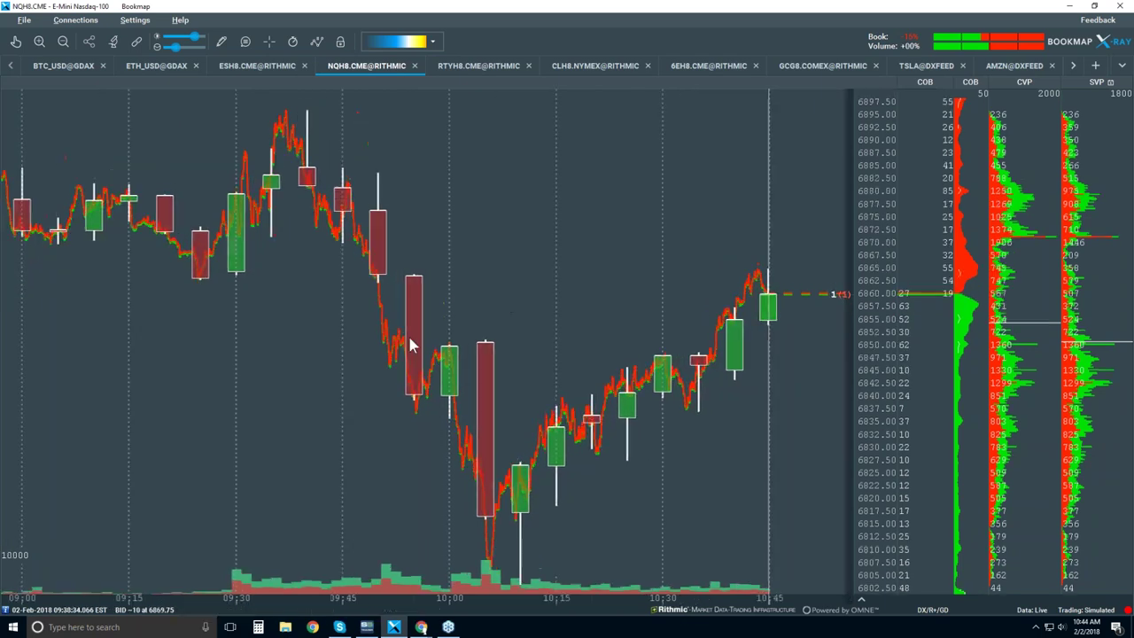
click(15, 42)
scroll(403, 305, up, 2)
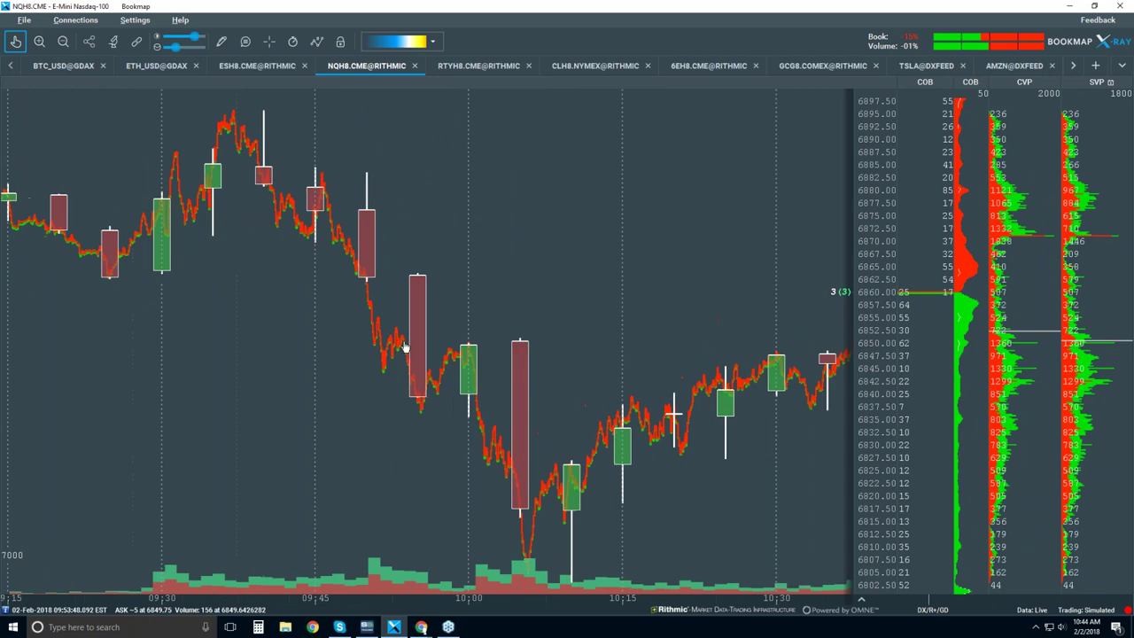
scroll(336, 239, up, 2)
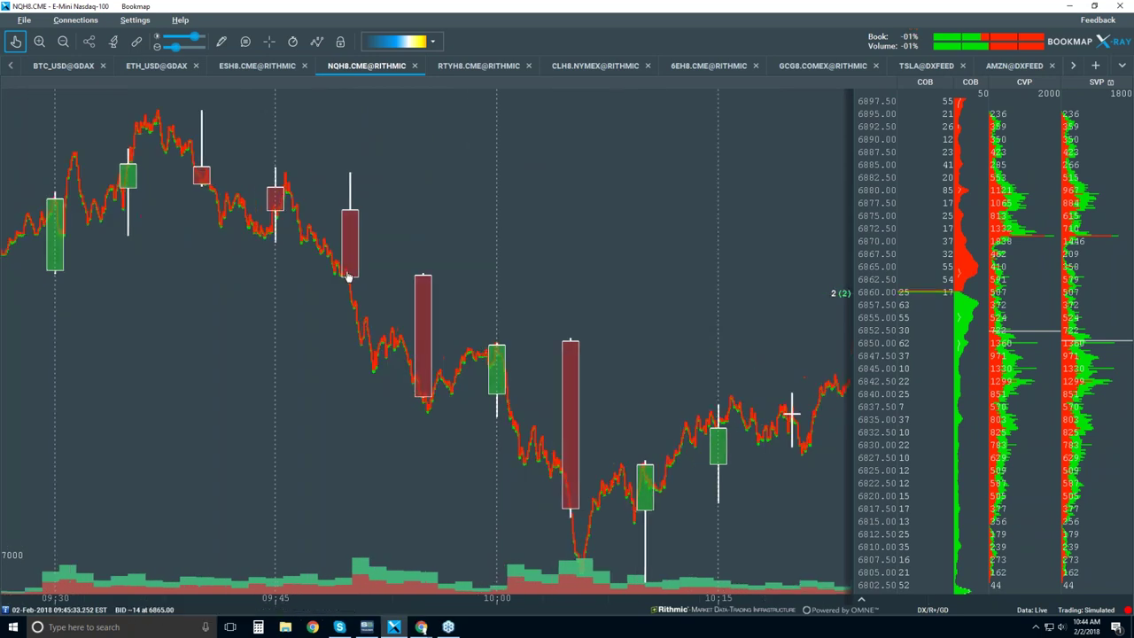
drag(236, 274, 446, 278)
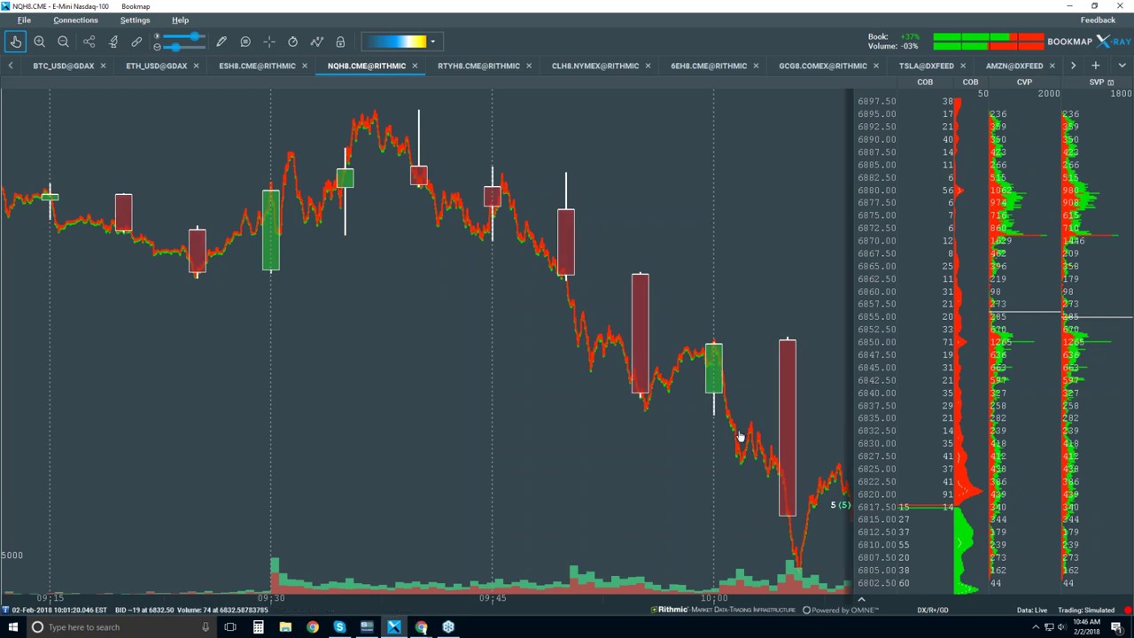
Show Volume Dots on the NQH8 chart and reduce the dot size so the candlesticks stay readable.
click(316, 42)
click(341, 258)
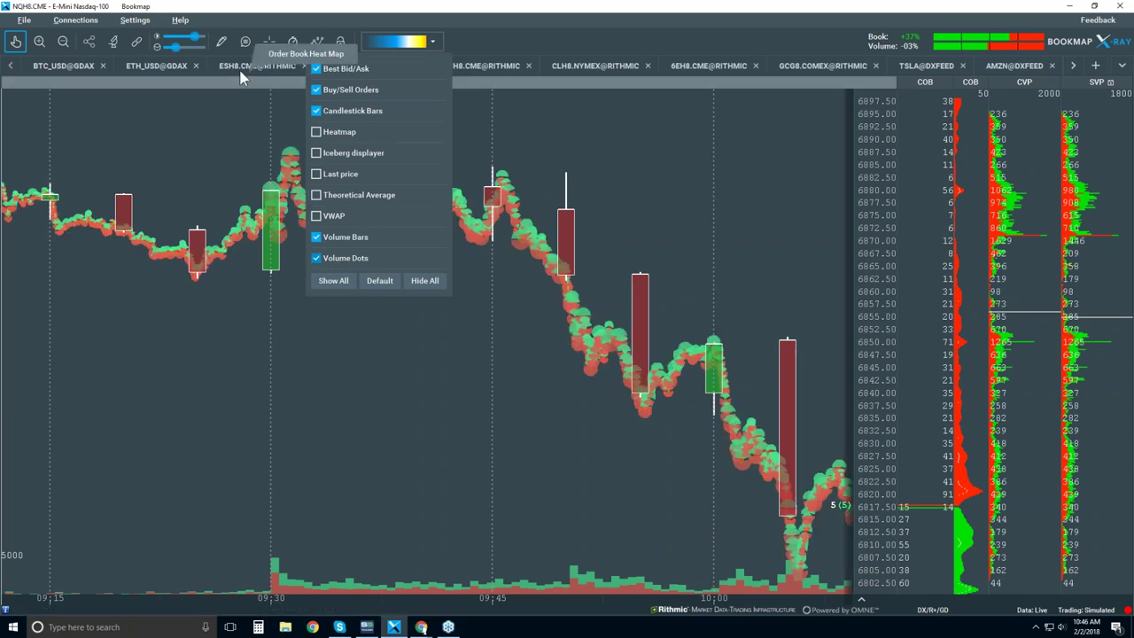
click(178, 49)
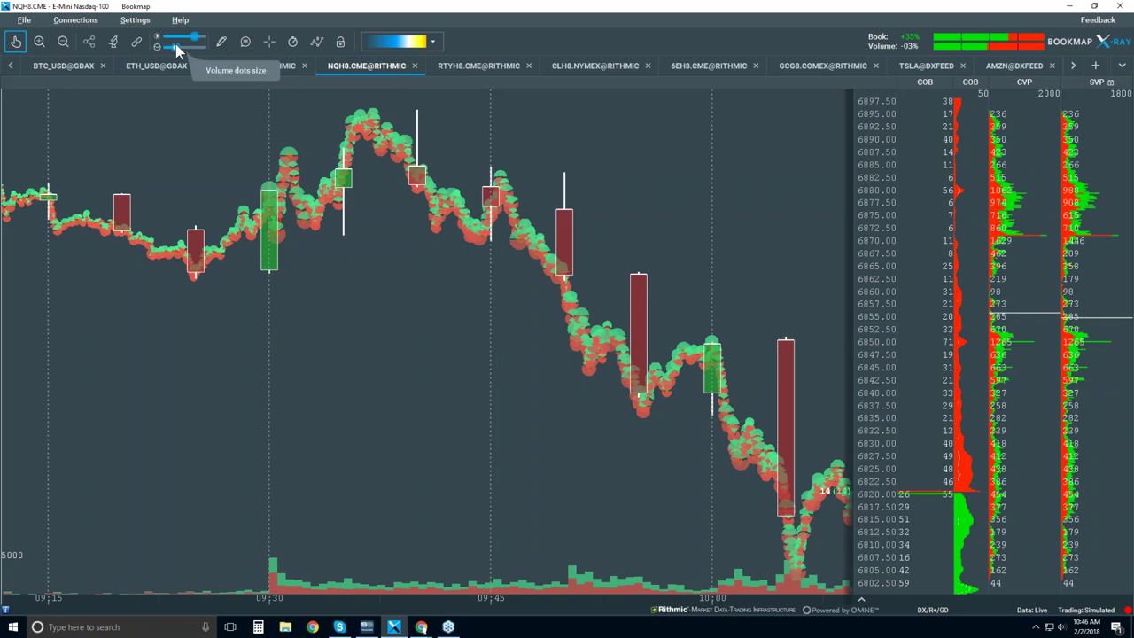
drag(175, 48, 176, 51)
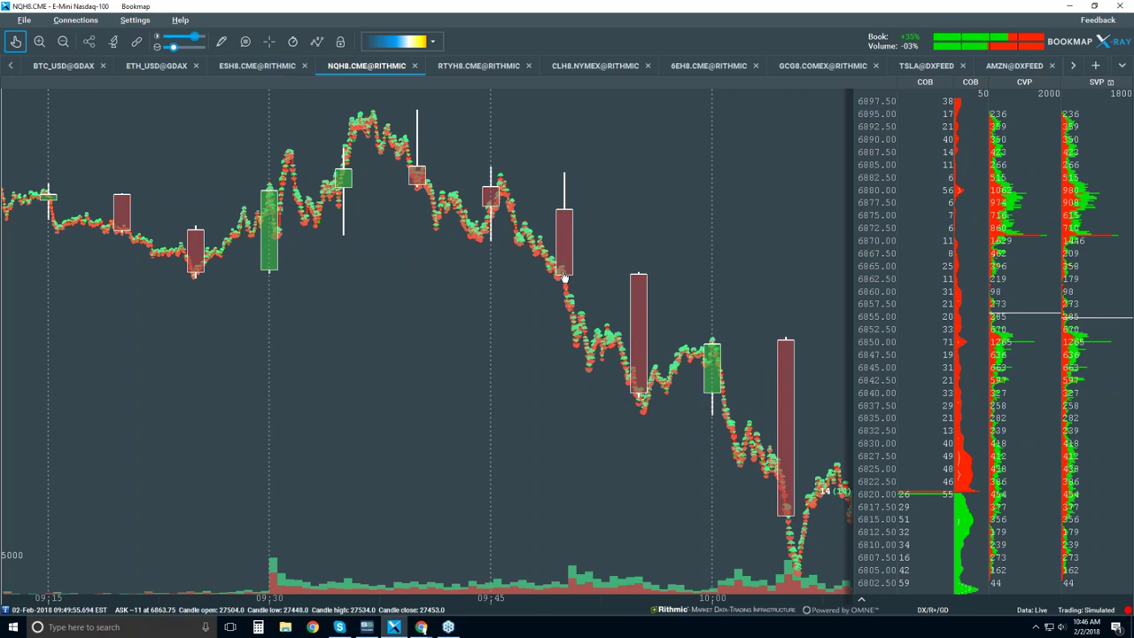
Slightly enlarge the volume dots on the NQH8 chart for the 09:45 to 10:02 period.
scroll(546, 227, up, 3)
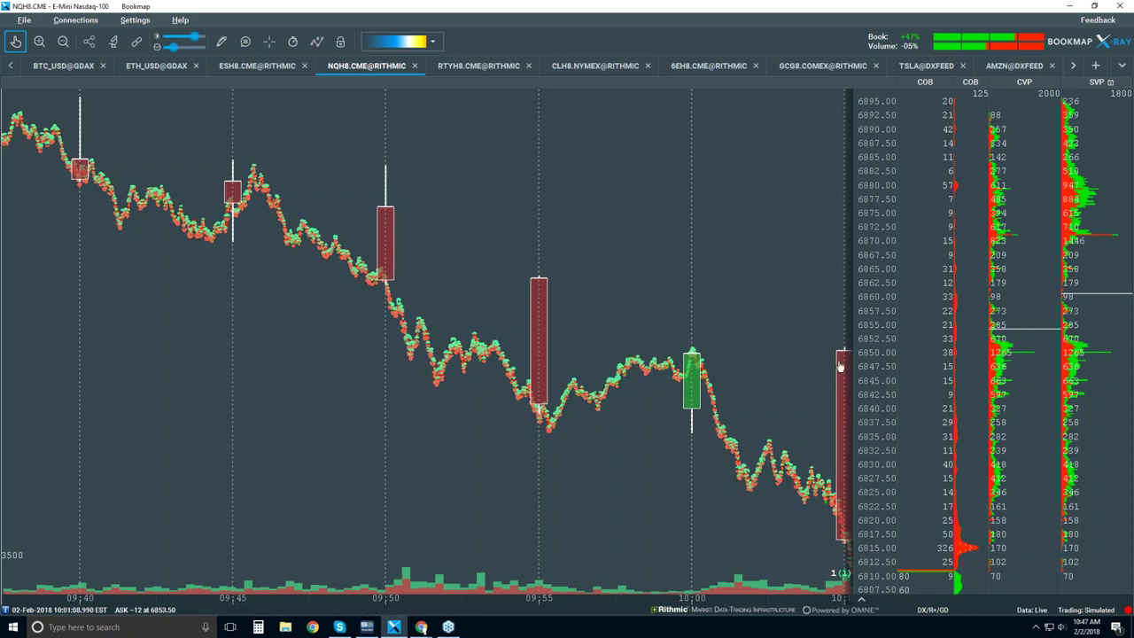
scroll(868, 362, up, 3)
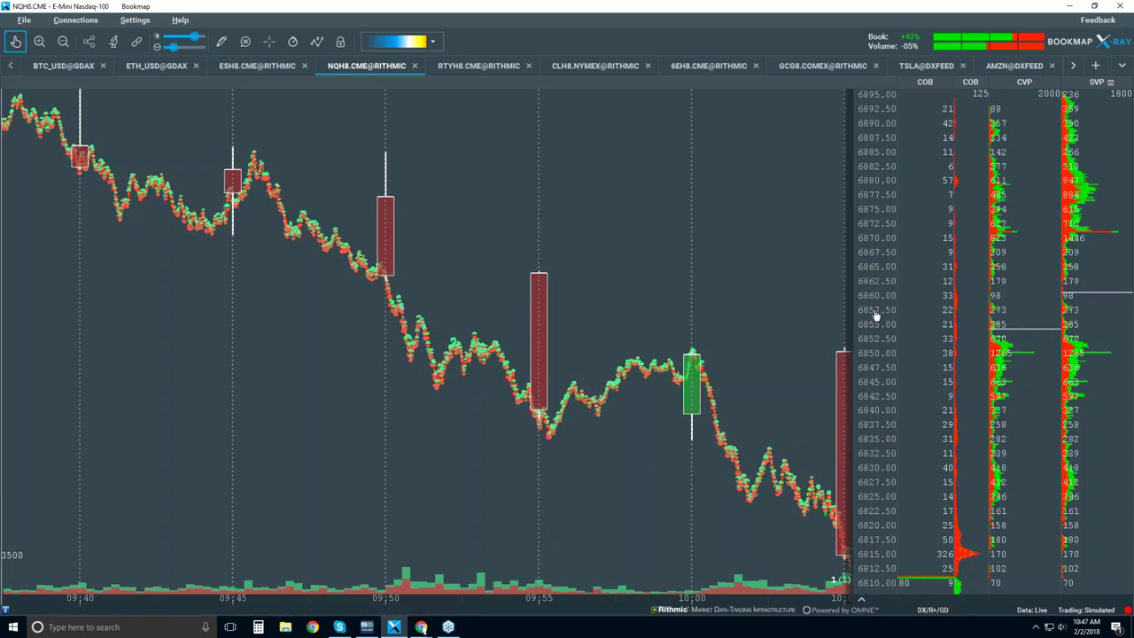
scroll(675, 339, up, 2)
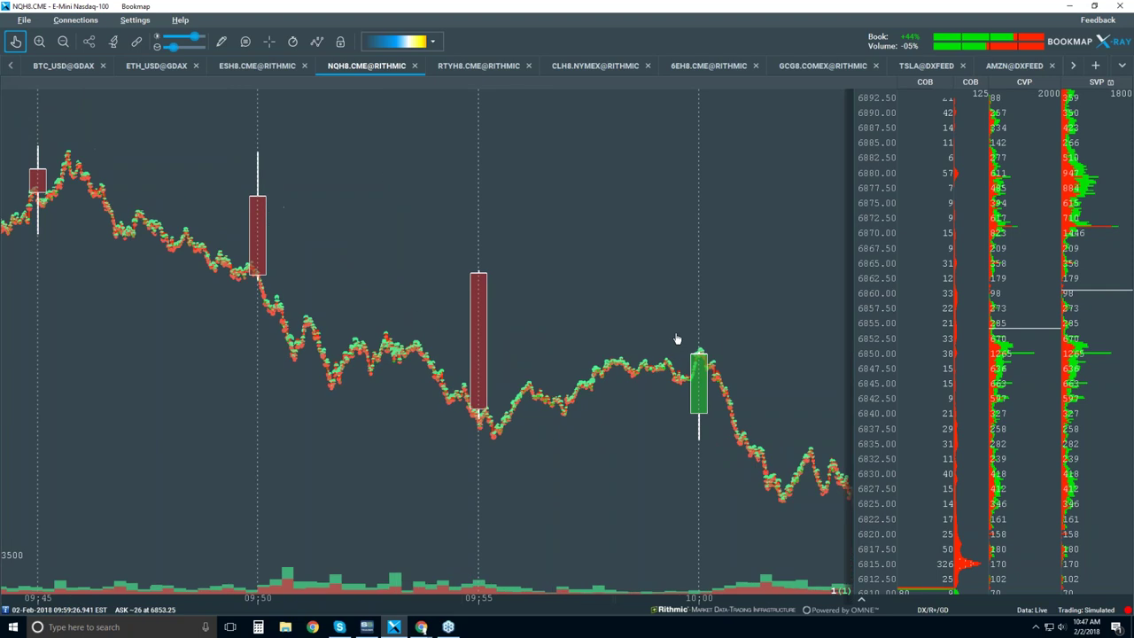
scroll(501, 324, up, 2)
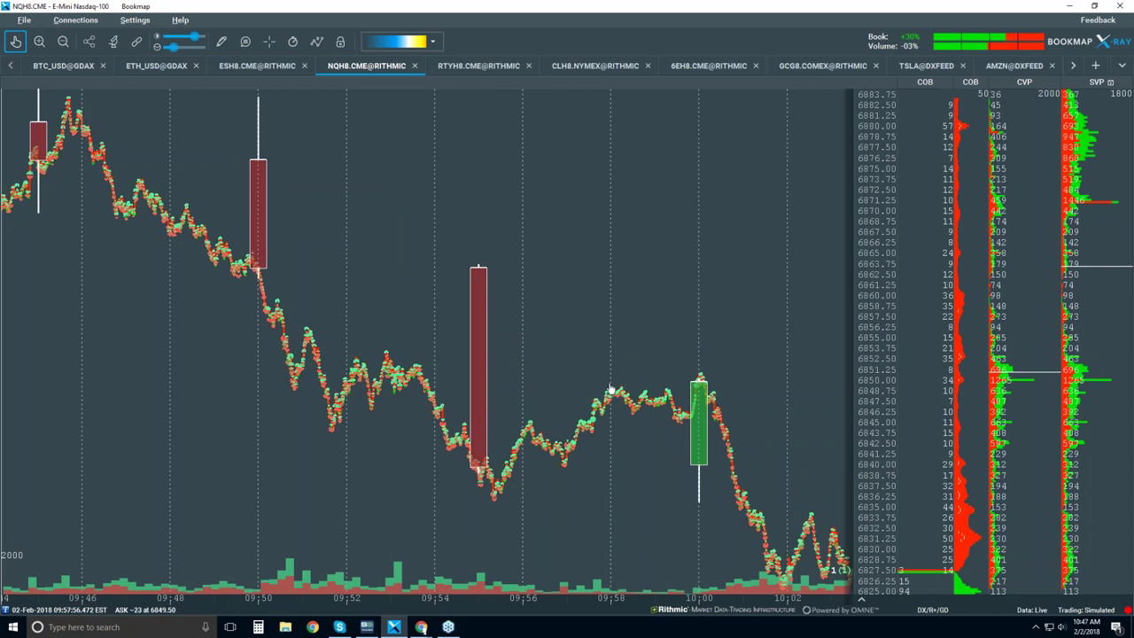
drag(176, 53, 177, 53)
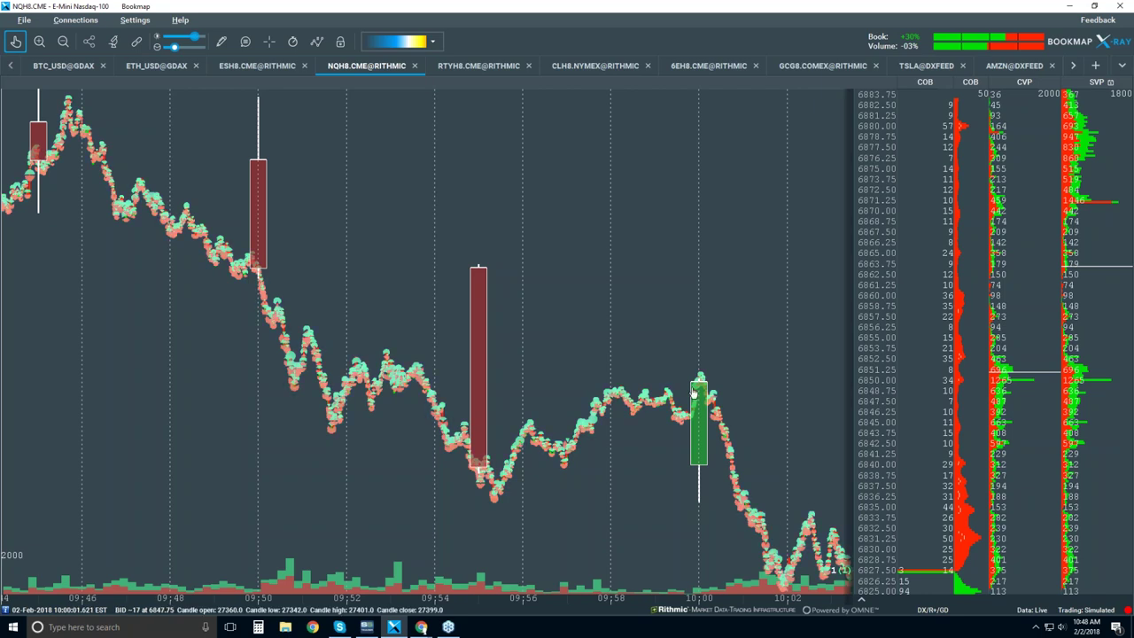
Examine the bid/ask movement and trades around the top of the 10:00 candle, near 6850.00, at second-level detail.
scroll(706, 361, up, 5)
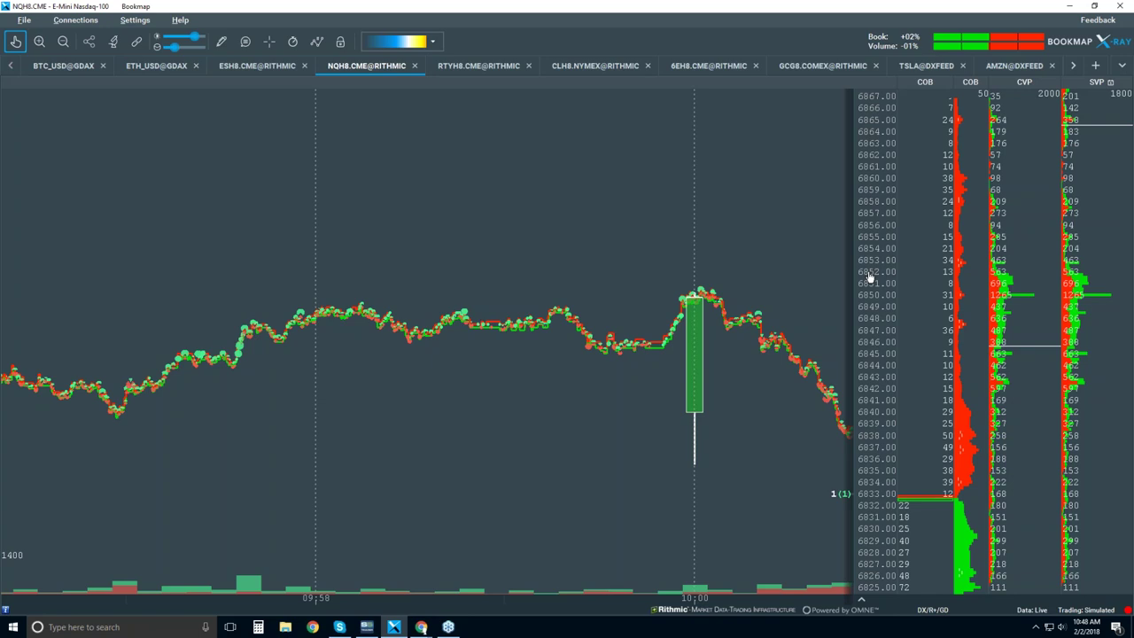
scroll(867, 272, up, 2)
scroll(867, 272, up, 2)
scroll(867, 271, down, 1)
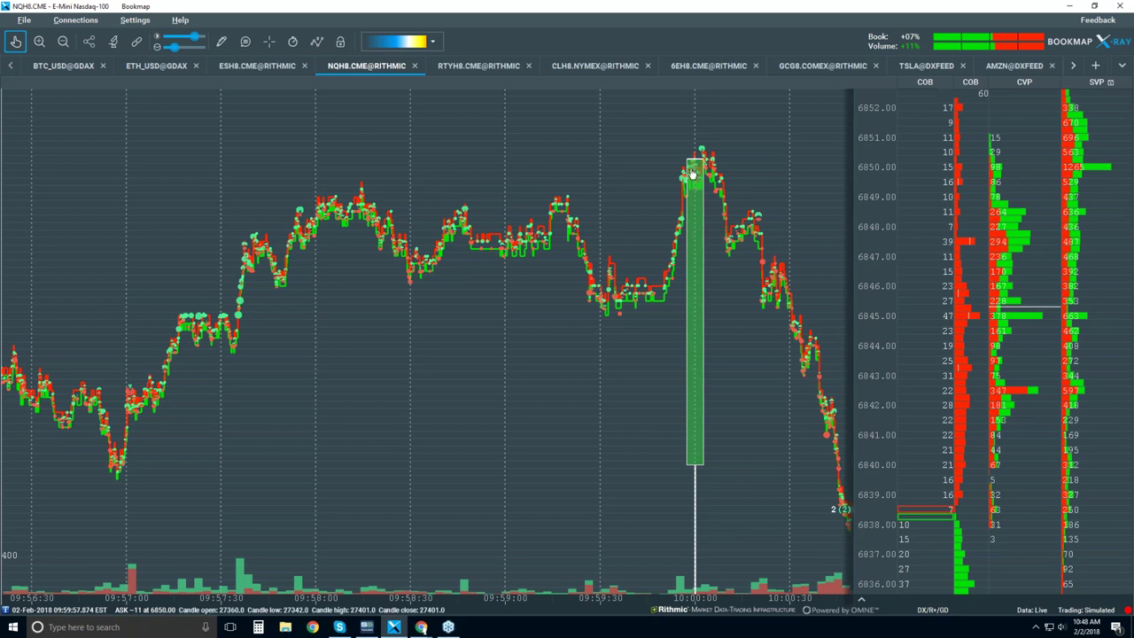
scroll(709, 160, up, 3)
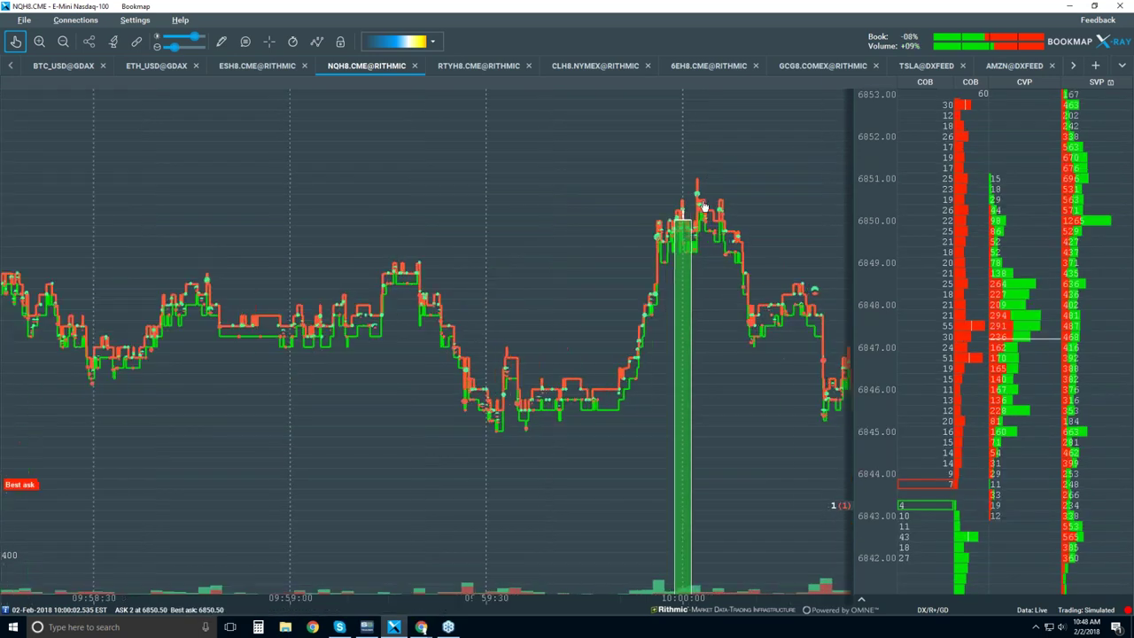
scroll(700, 203, up, 1)
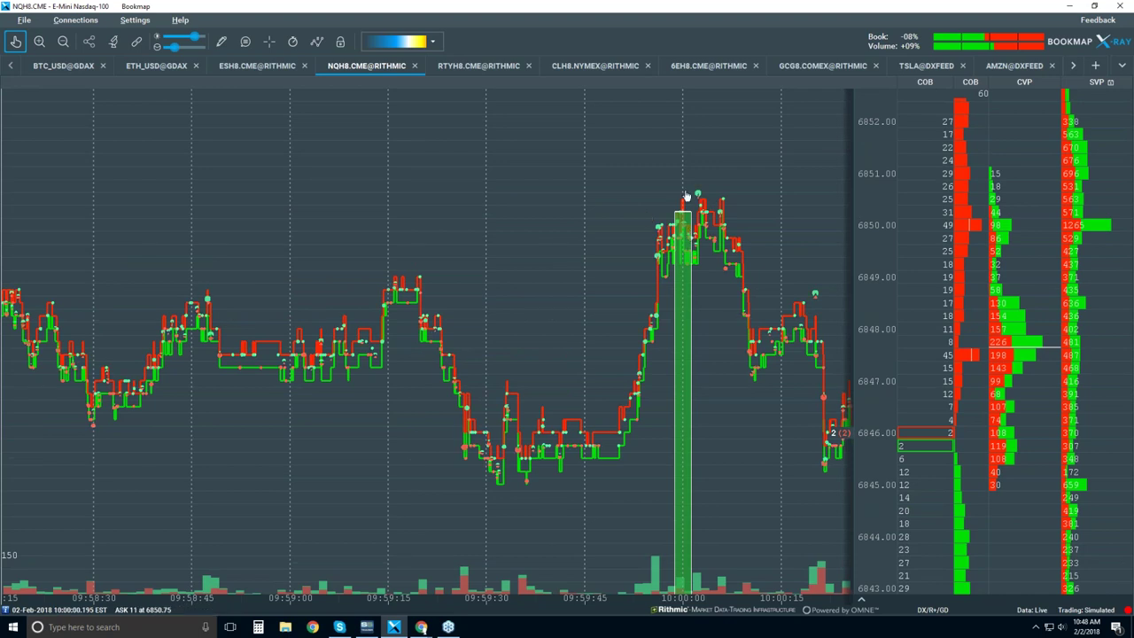
scroll(666, 241, down, 2)
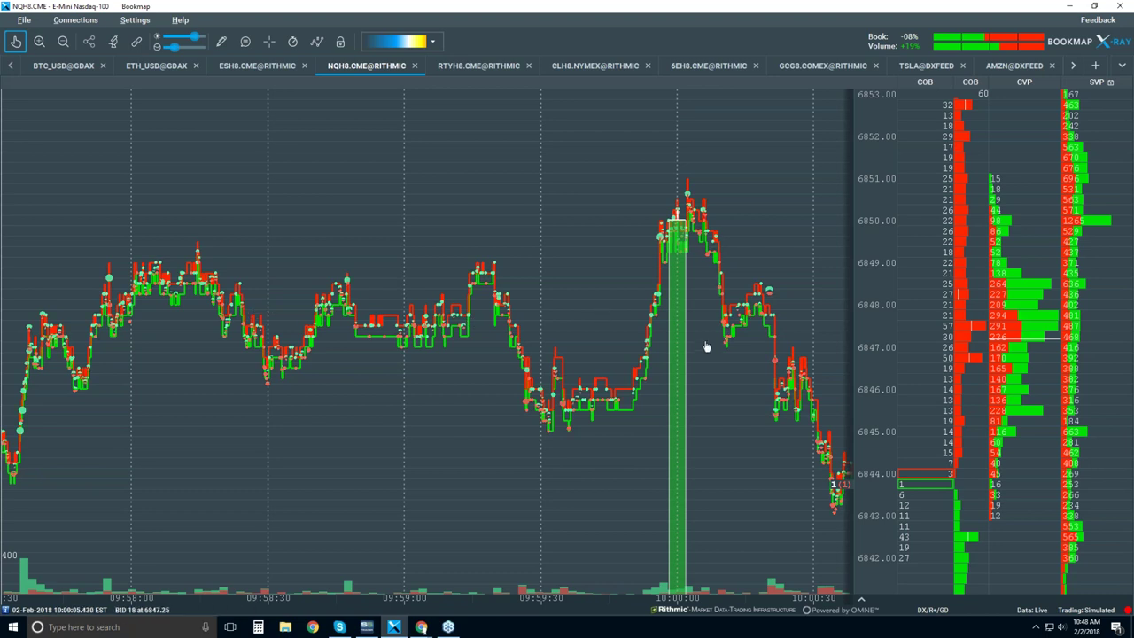
Enlarge the volume dots on the sharp drop around 10:00:21 at millisecond detail.
scroll(812, 296, up, 3)
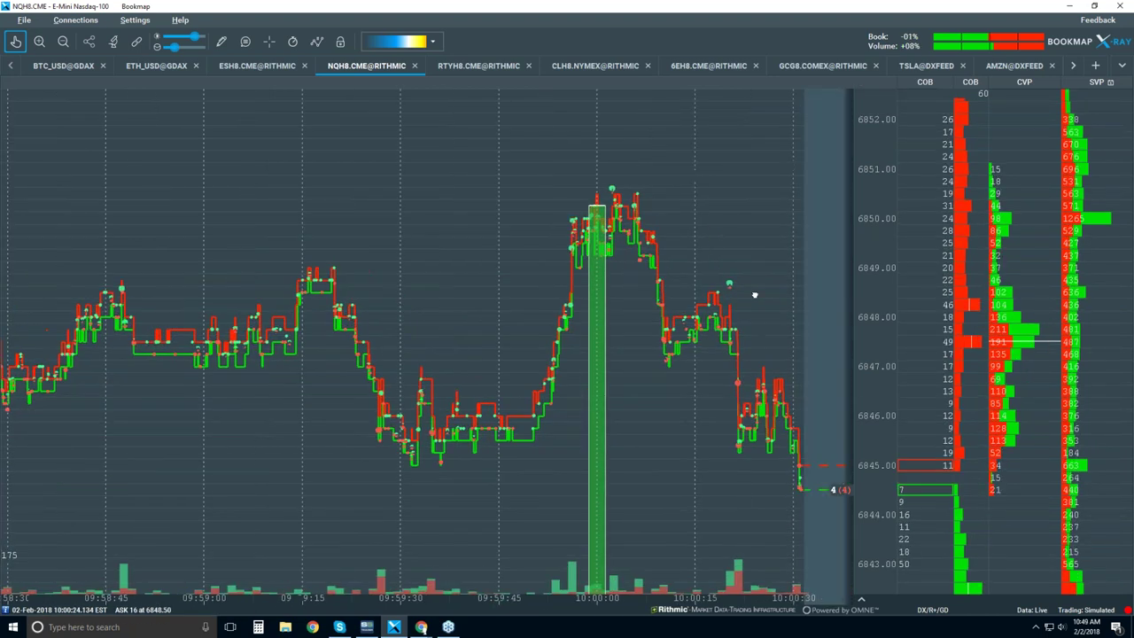
scroll(756, 319, up, 3)
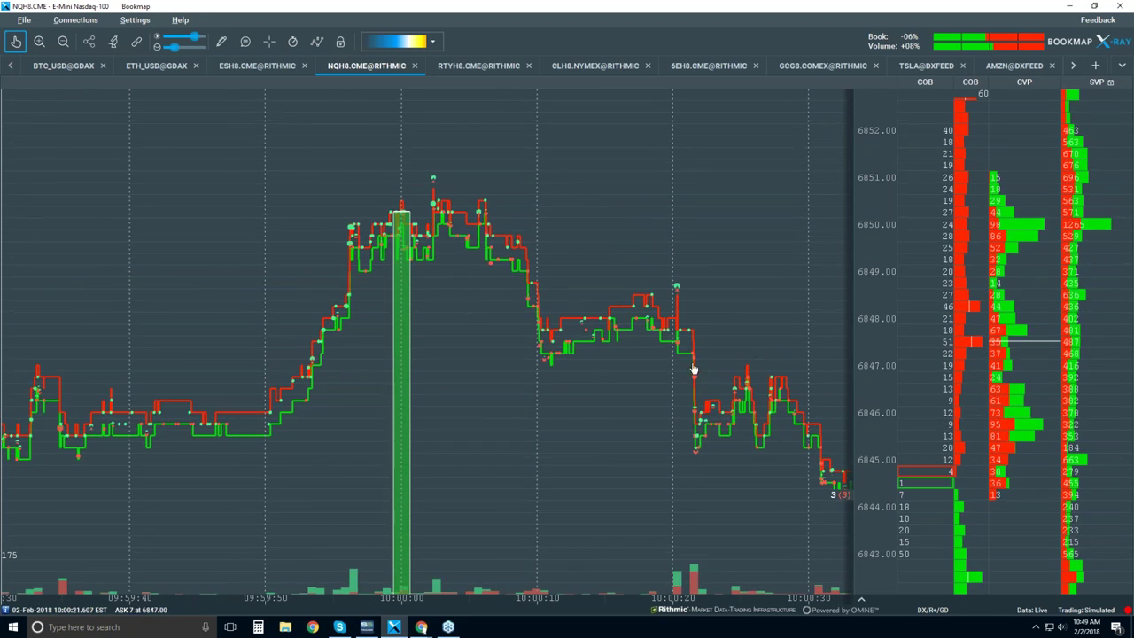
scroll(701, 389, up, 2)
scroll(695, 406, up, 5)
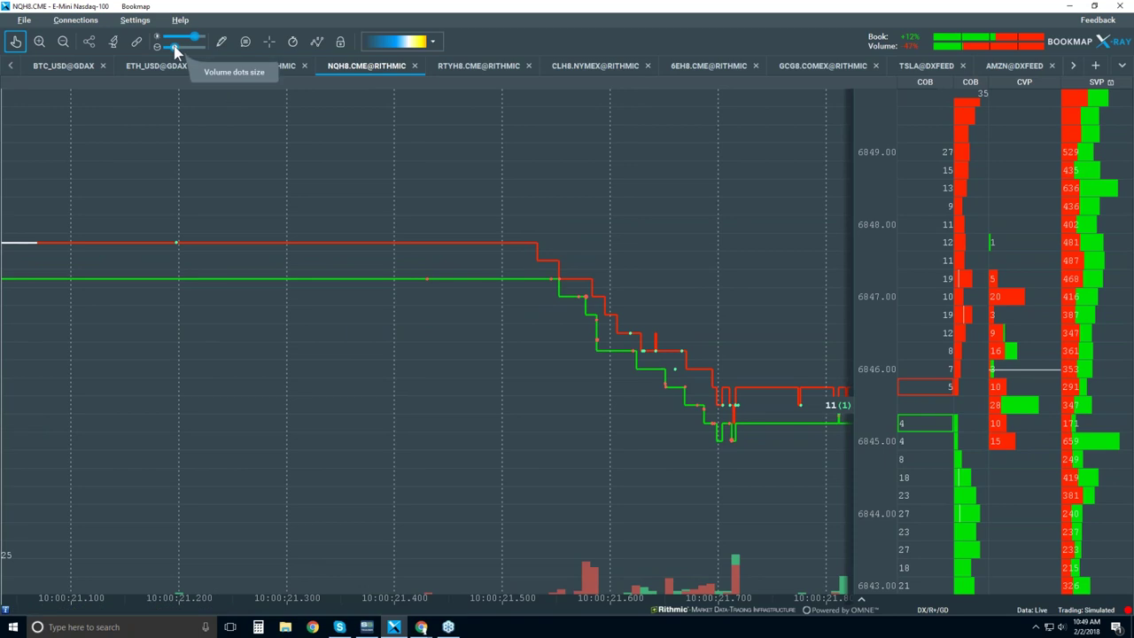
drag(174, 48, 181, 49)
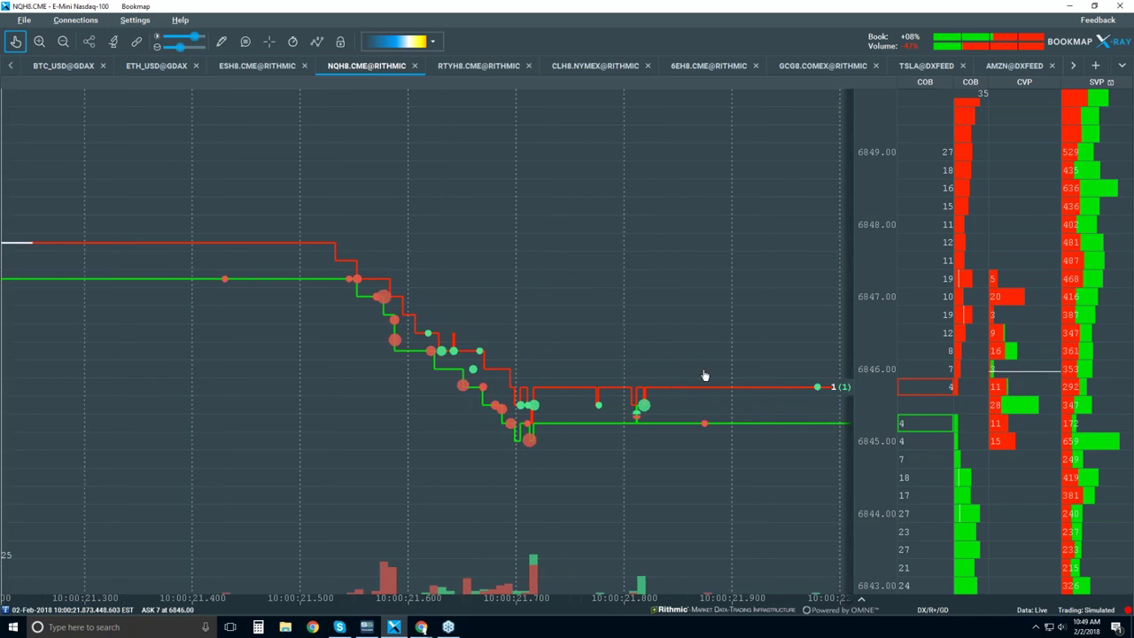
Examine the volume dots through the NQH8 decline following 10:00:00, in progressively wider context.
scroll(702, 375, down, 5)
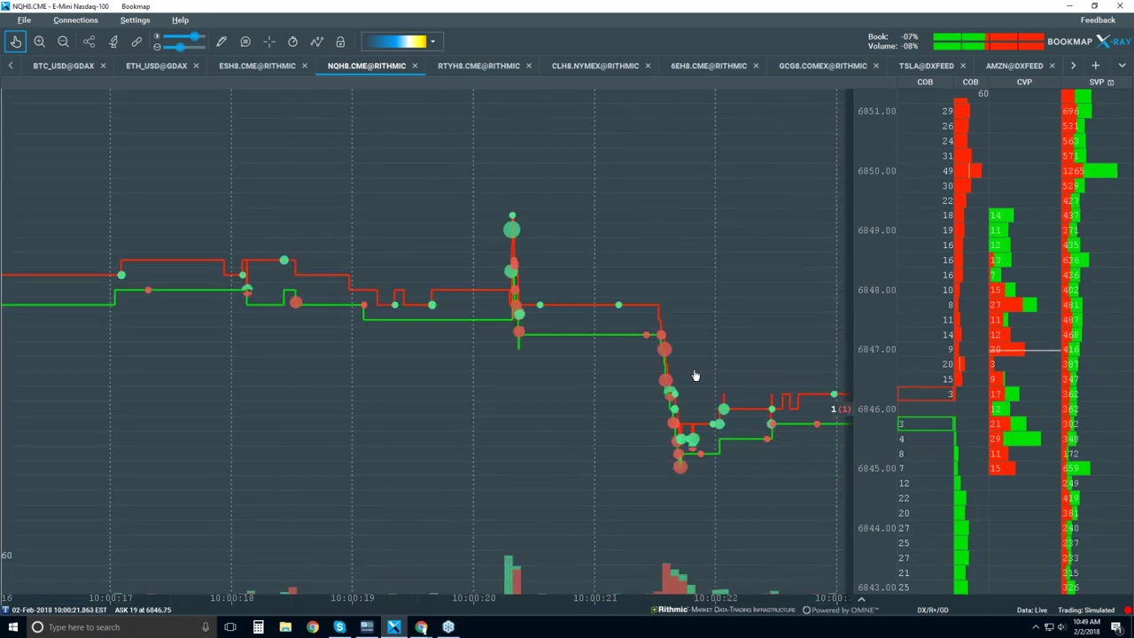
scroll(609, 388, down, 2)
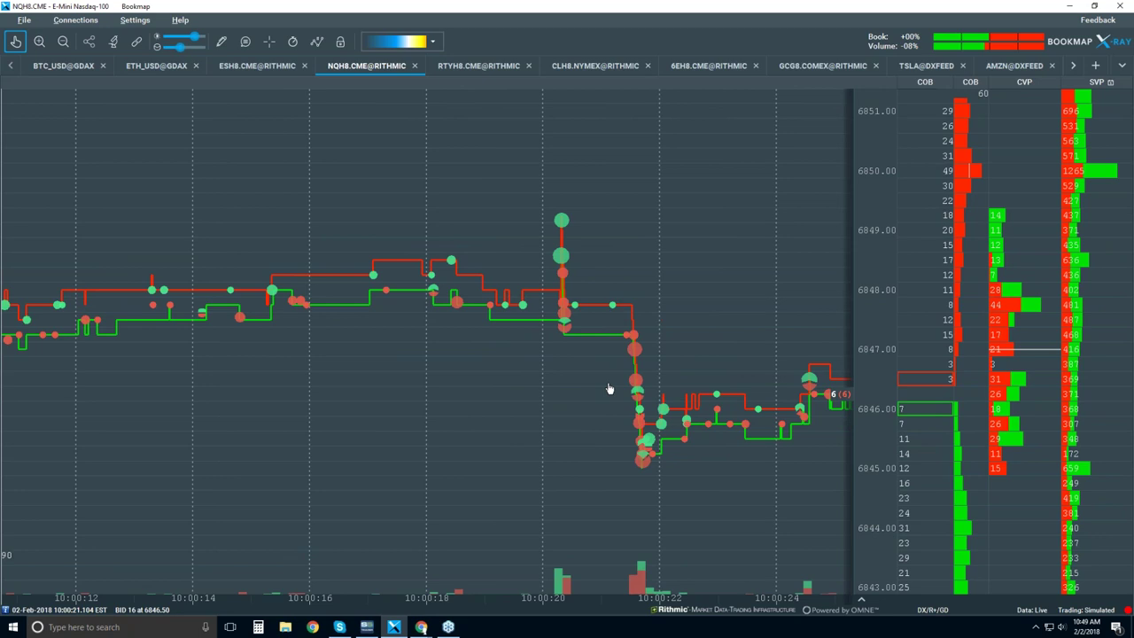
scroll(610, 388, down, 2)
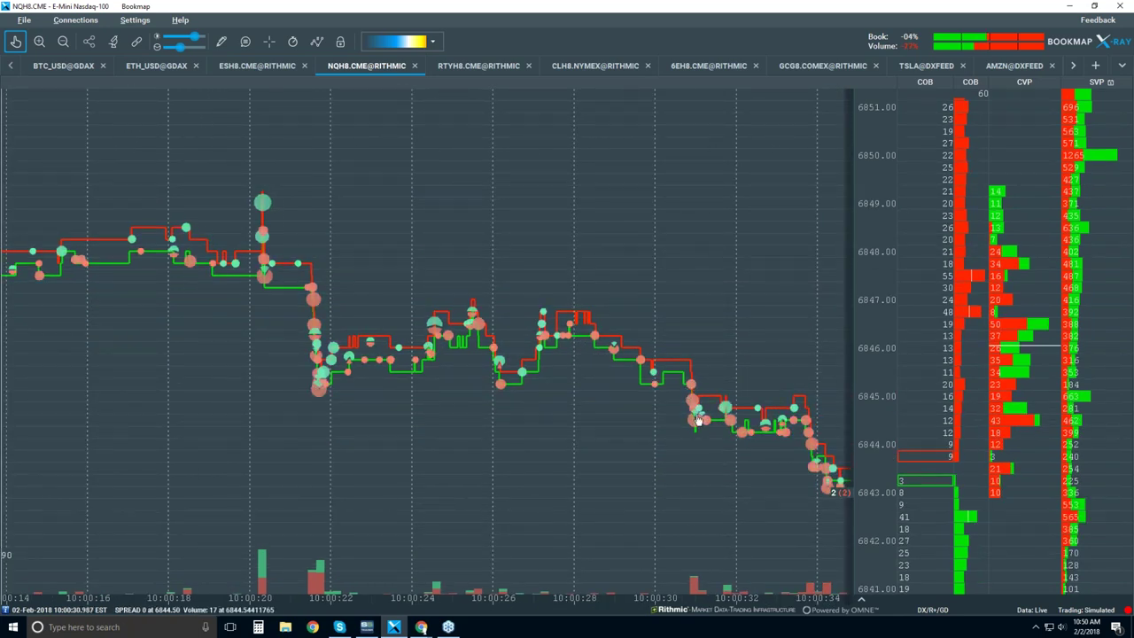
scroll(689, 409, down, 2)
scroll(689, 408, down, 2)
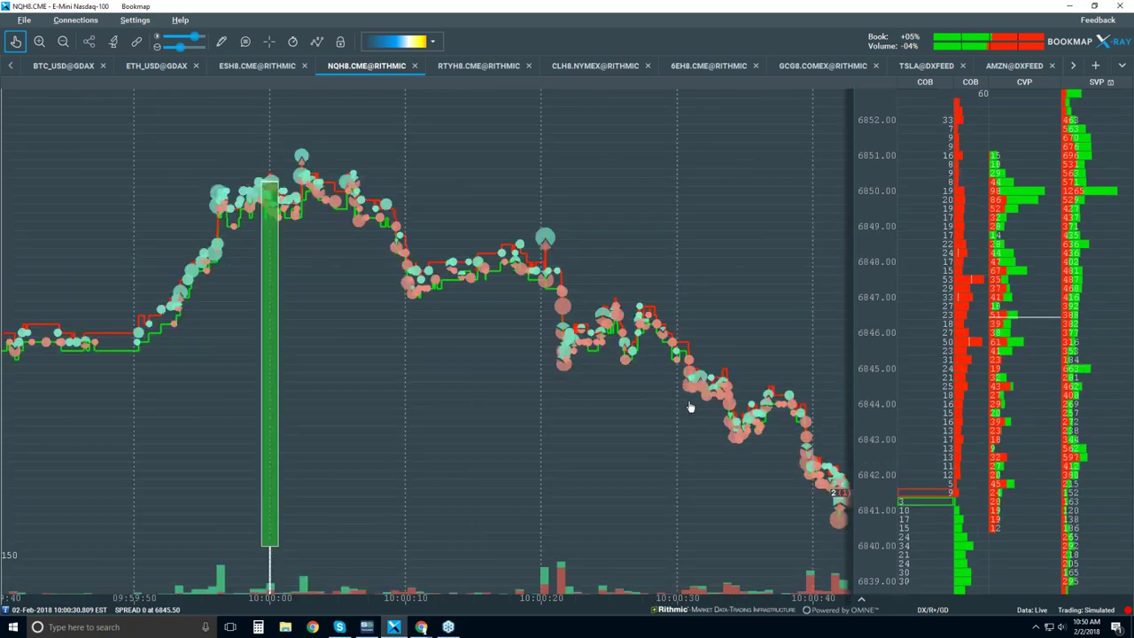
scroll(689, 407, down, 2)
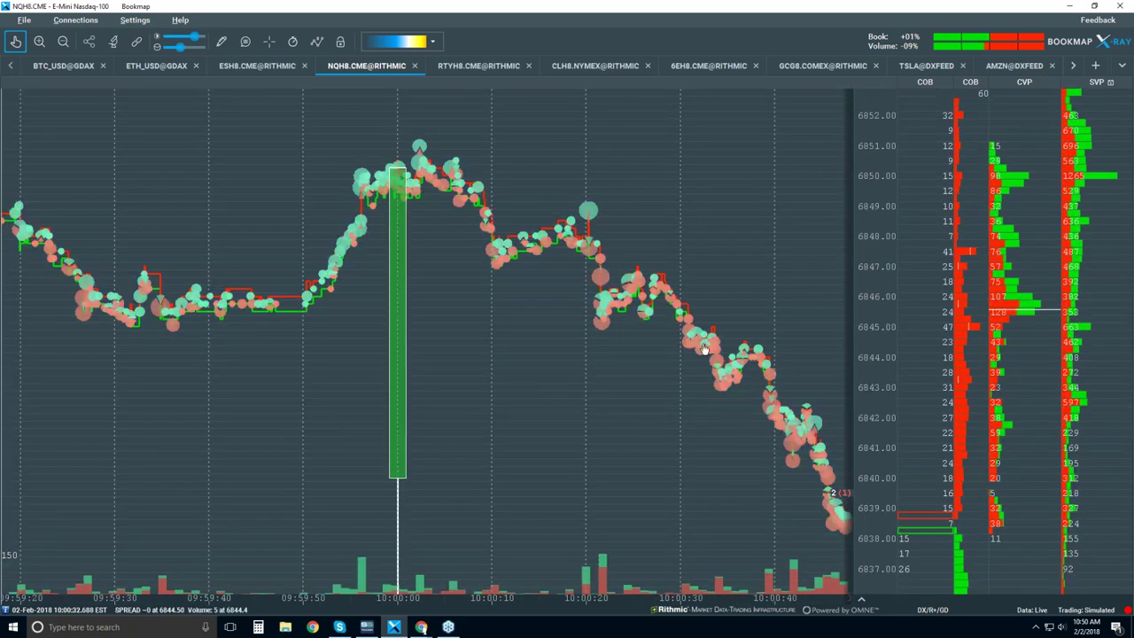
Inspect the individual sell trades at 6845.25 around 10:00:30.894 at microsecond detail and in their surrounding context.
scroll(688, 328, up, 1)
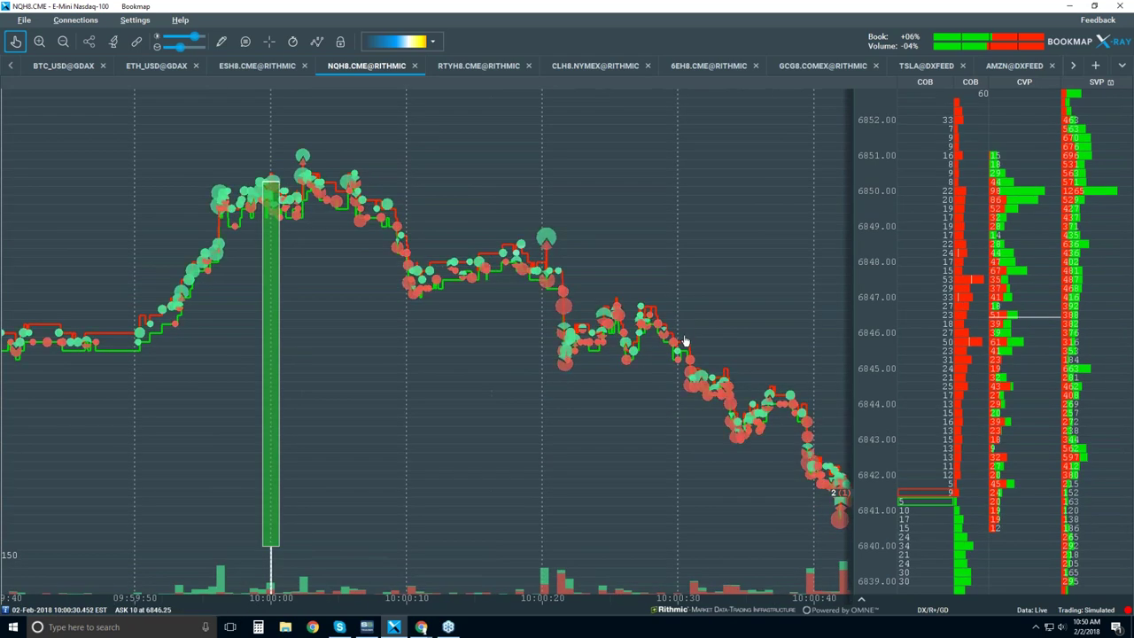
scroll(682, 336, up, 3)
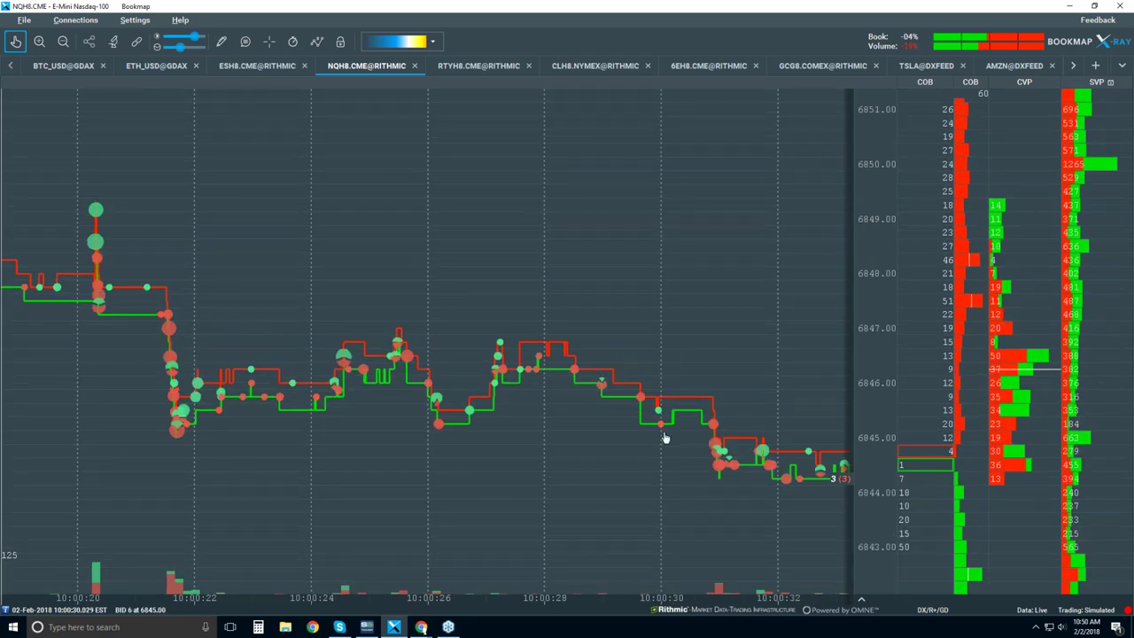
scroll(691, 416, up, 3)
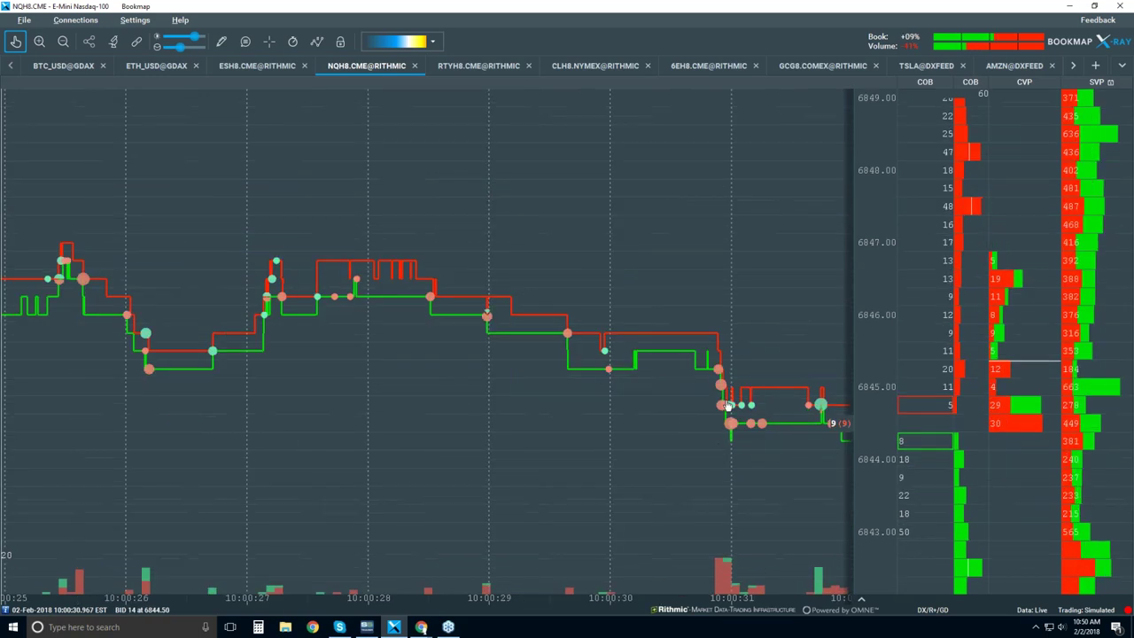
scroll(722, 396, up, 5)
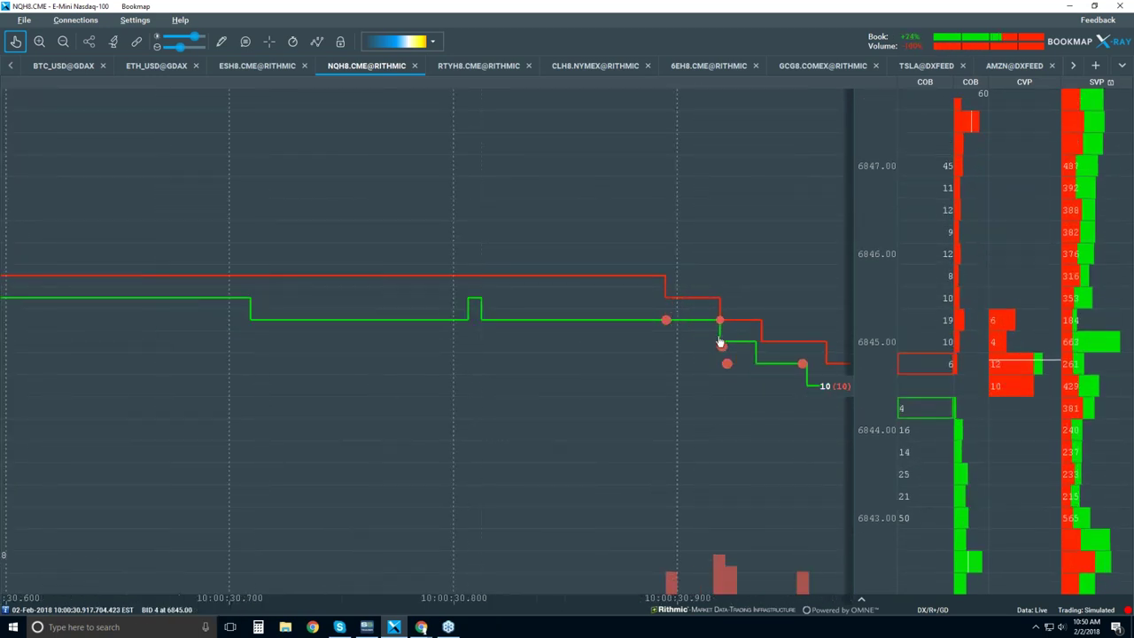
scroll(508, 376, up, 5)
scroll(504, 377, up, 3)
scroll(502, 376, up, 2)
scroll(502, 378, up, 3)
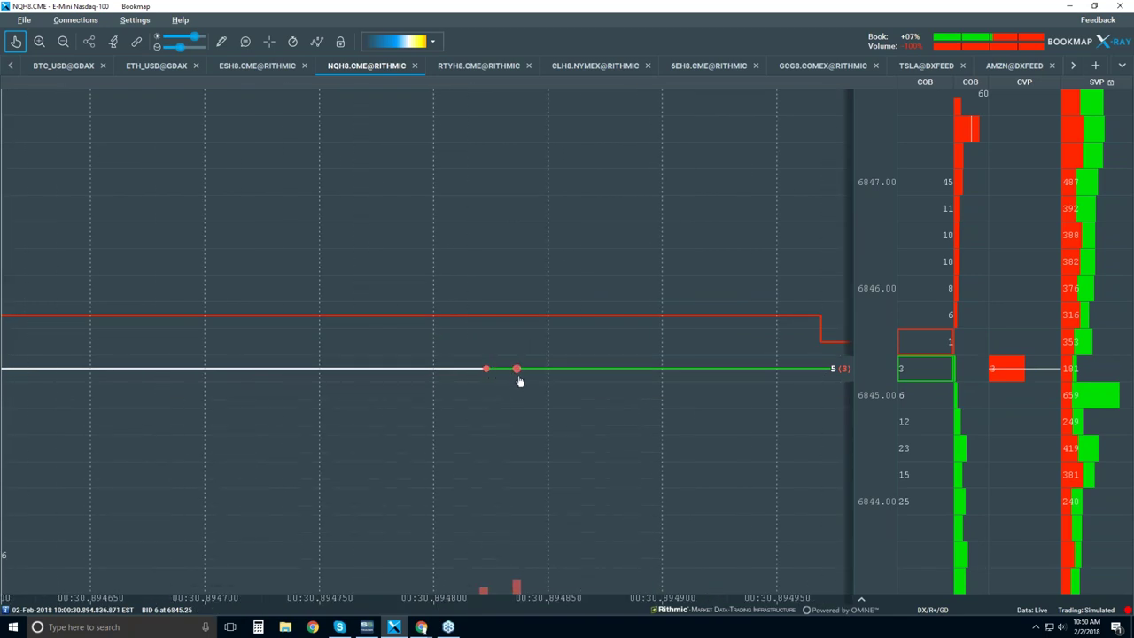
scroll(518, 376, up, 2)
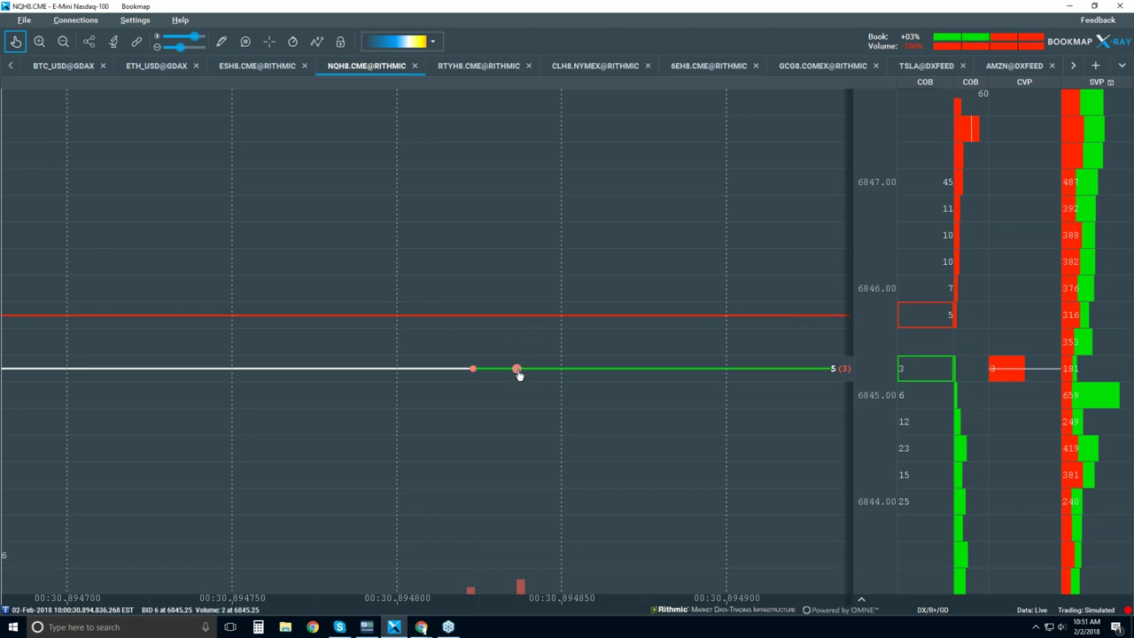
scroll(609, 396, down, 5)
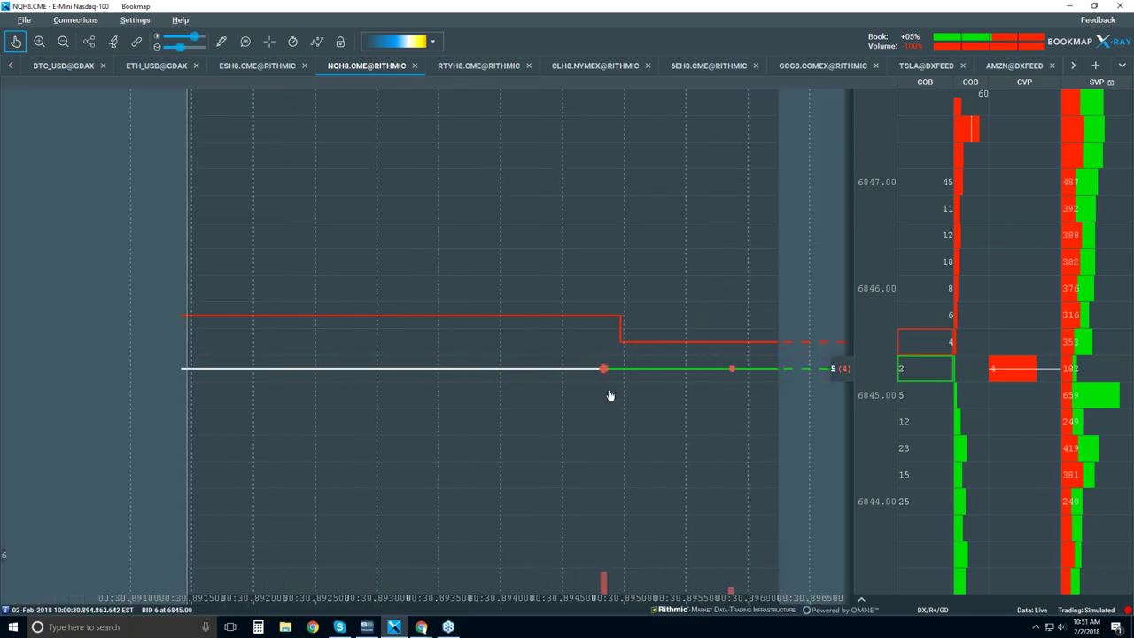
scroll(610, 396, down, 3)
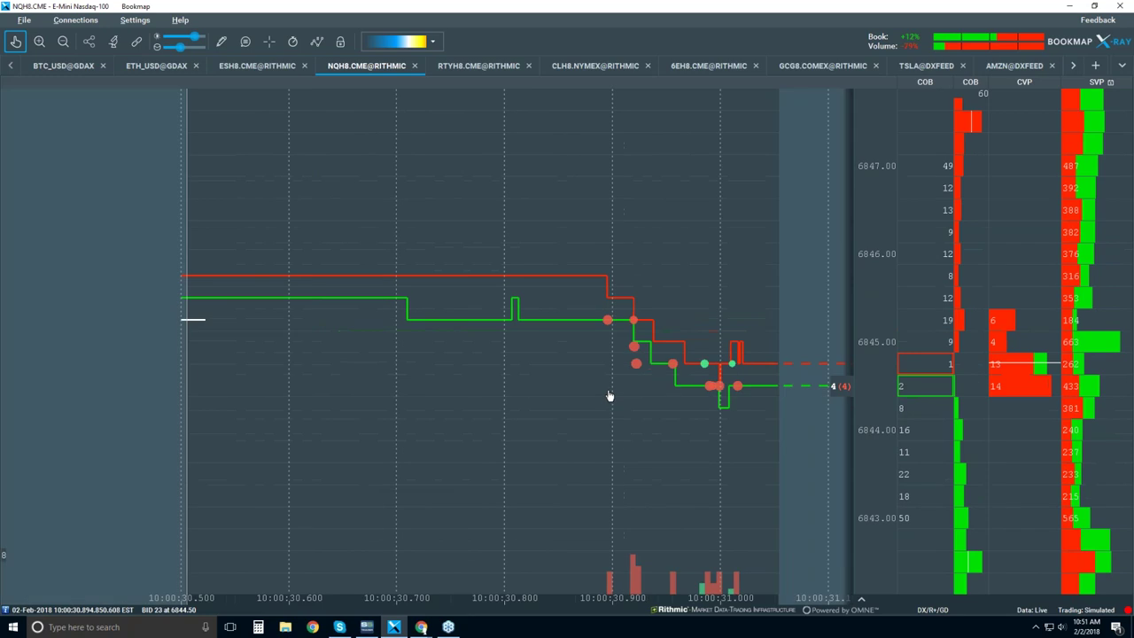
Return the NQH8 chart to live trading and view the price action since about 10:49:50.
scroll(609, 396, down, 4)
click(16, 41)
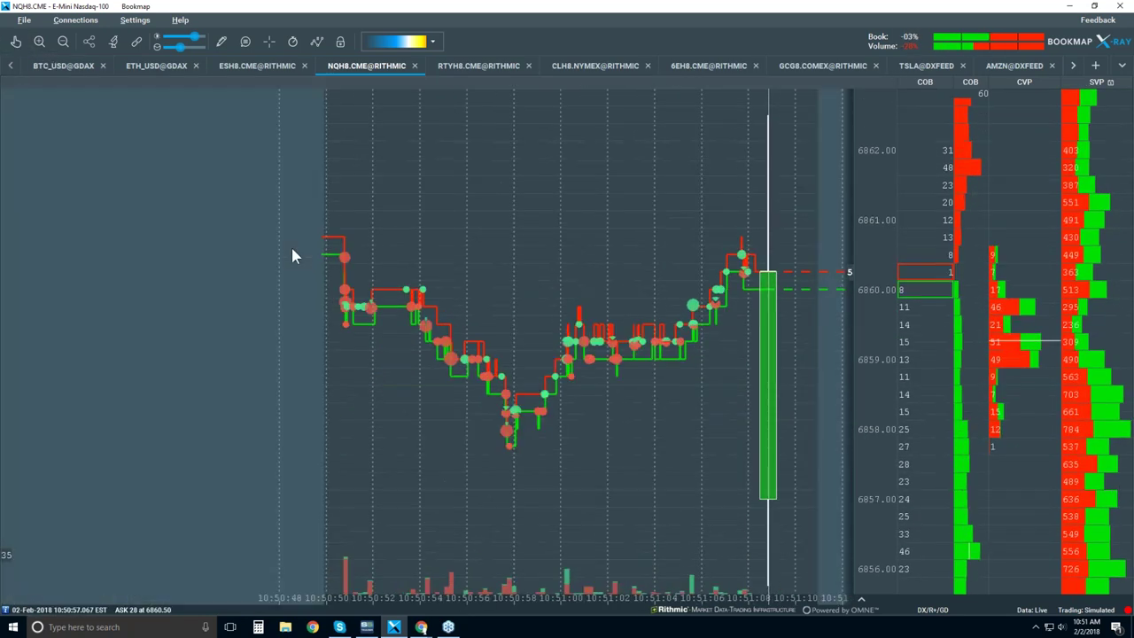
scroll(293, 256, down, 3)
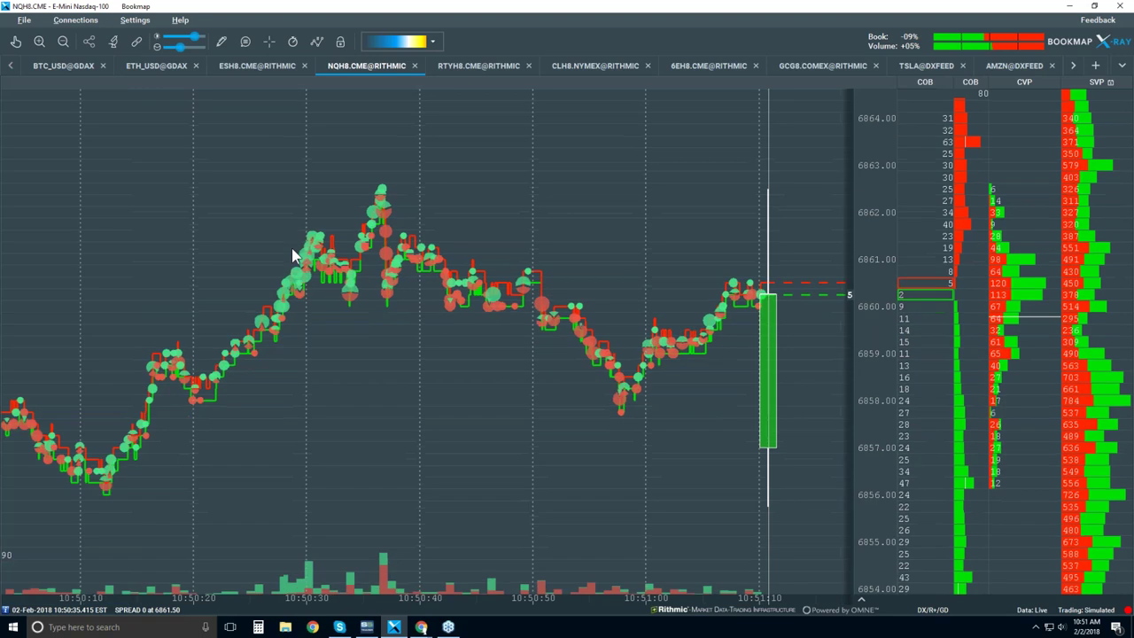
scroll(258, 115, down, 2)
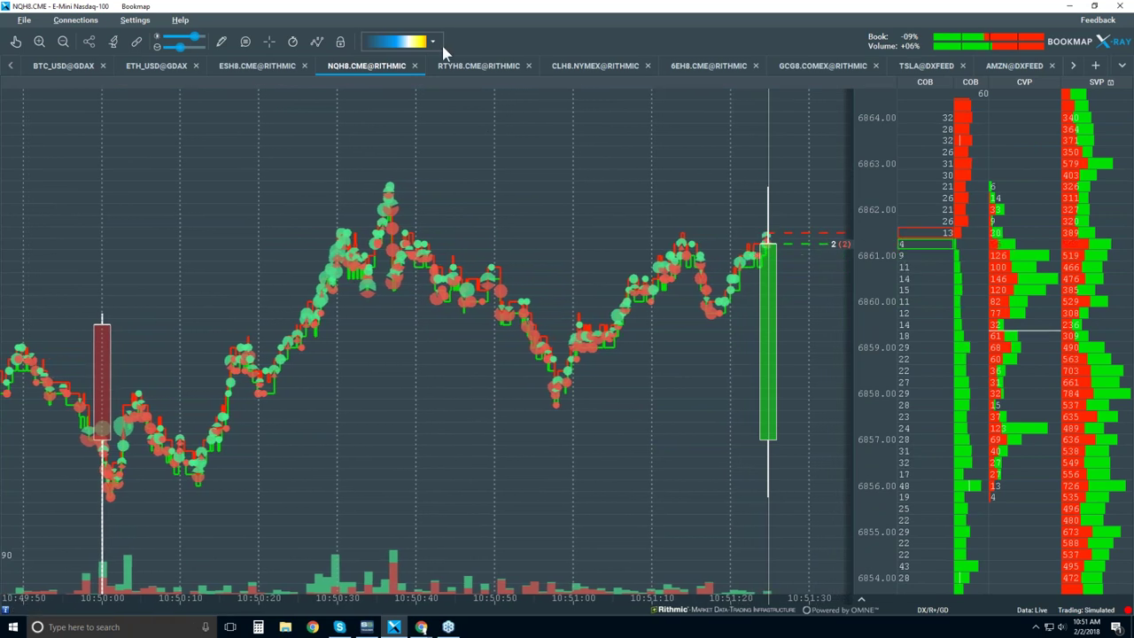
Show the heatmap layer on the live NQH8 chart and inspect the liquidity around the current price.
click(317, 41)
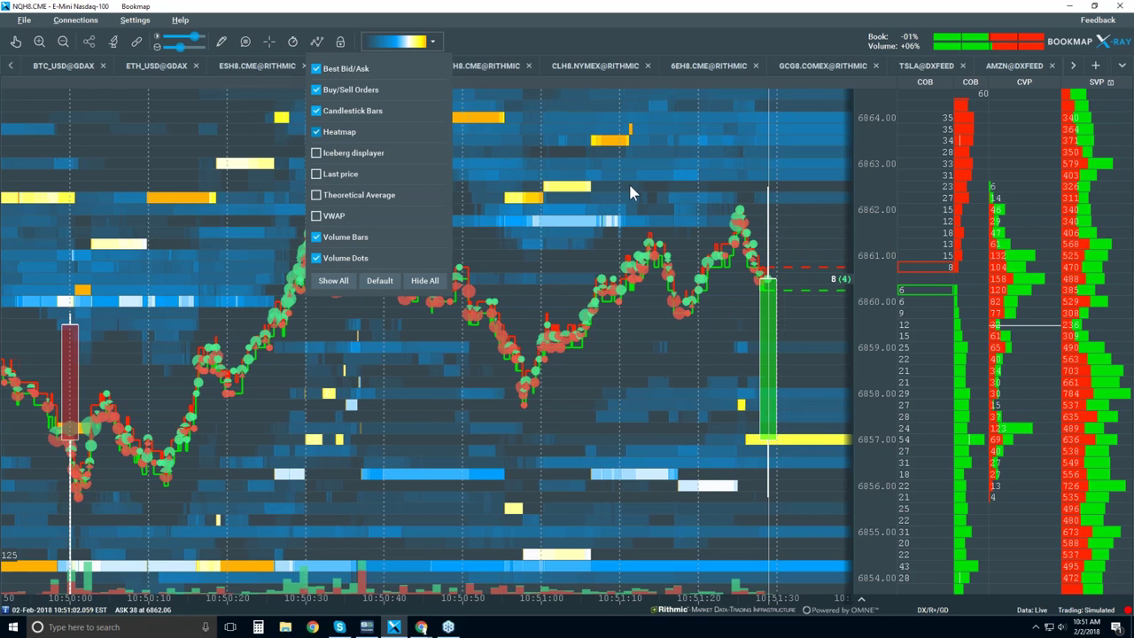
click(630, 188)
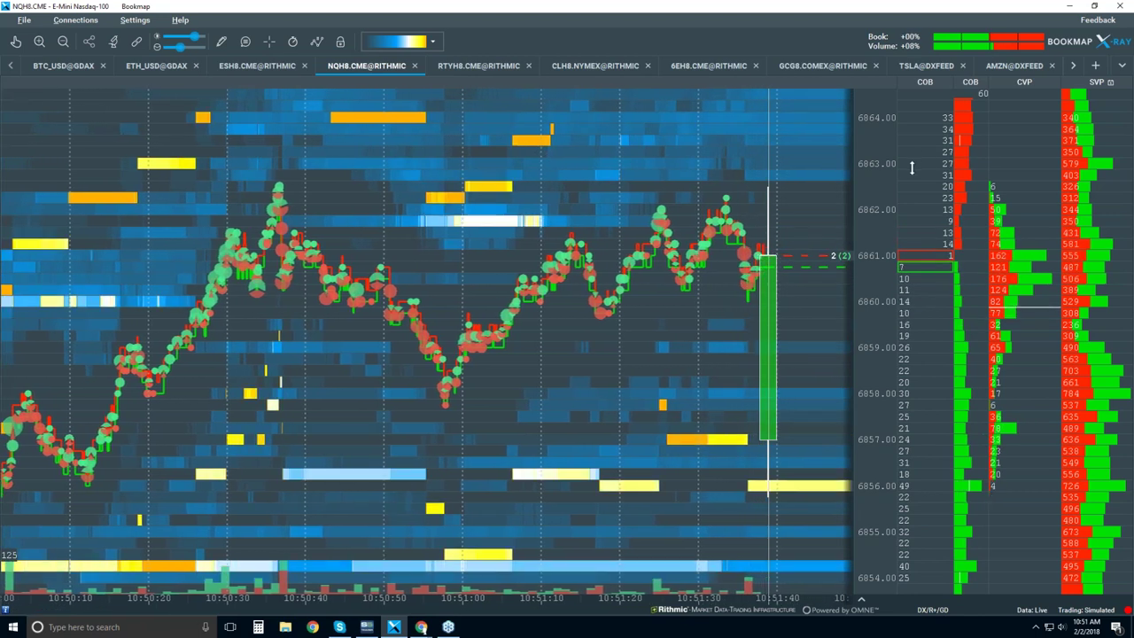
scroll(713, 152, up, 2)
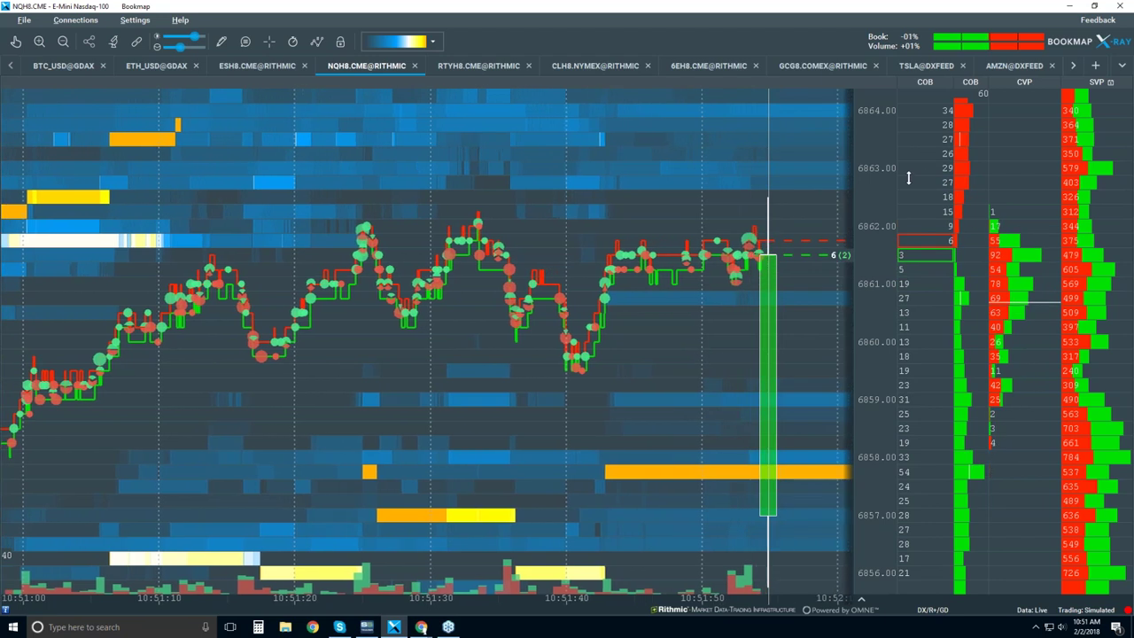
scroll(925, 198, up, 2)
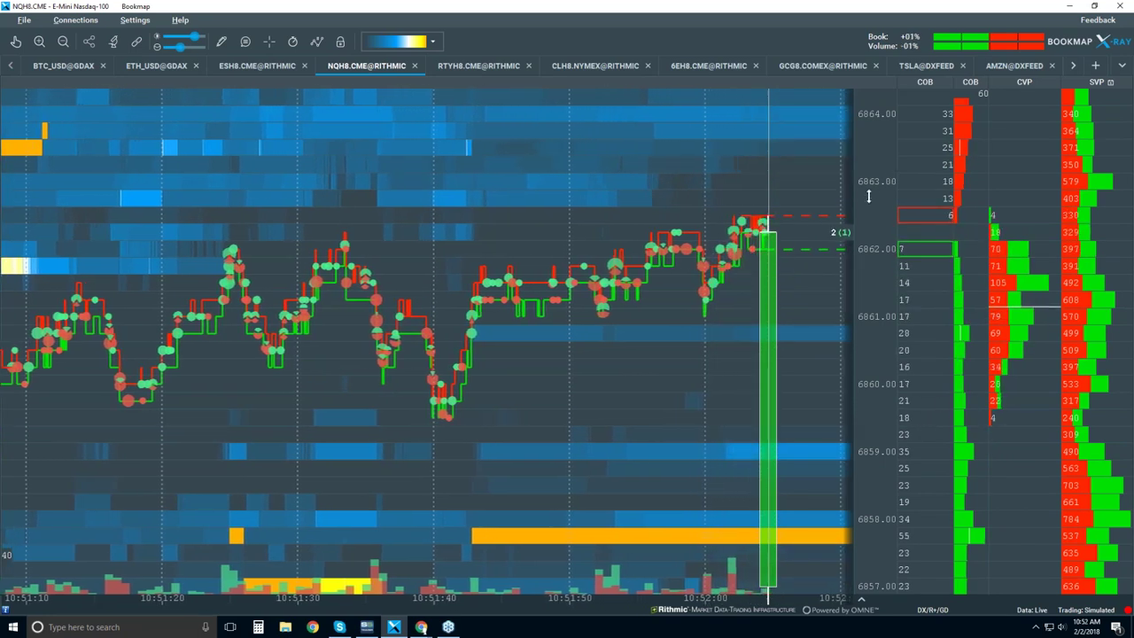
scroll(872, 212, down, 2)
scroll(870, 230, up, 1)
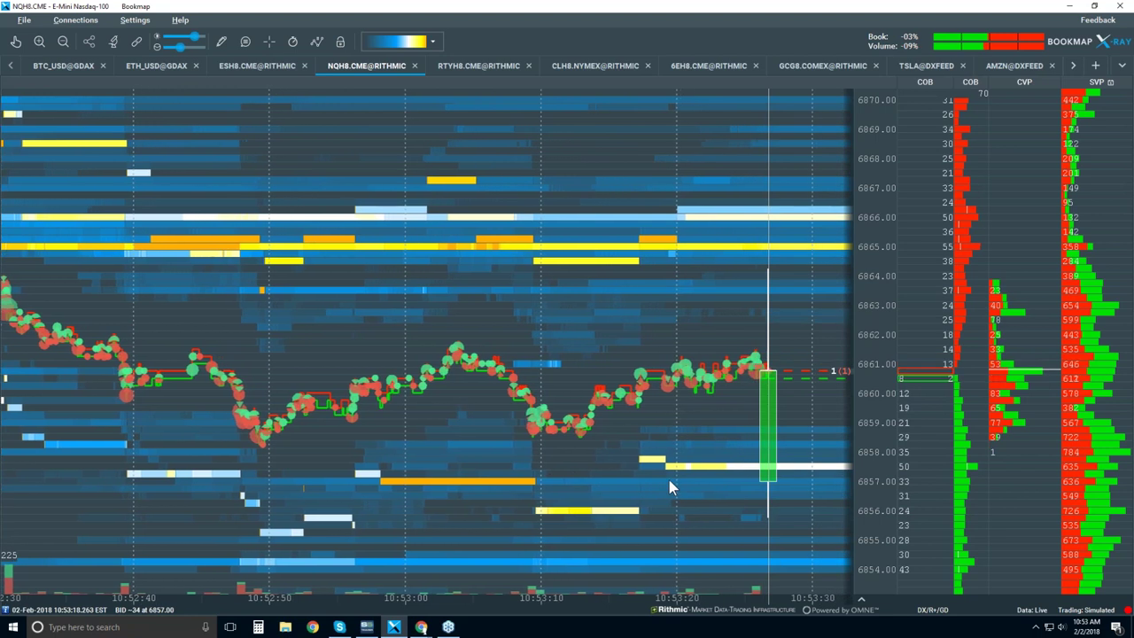
Enable the crosshair and examine the liquidity levels above and below the recent NQH8 trading.
click(269, 41)
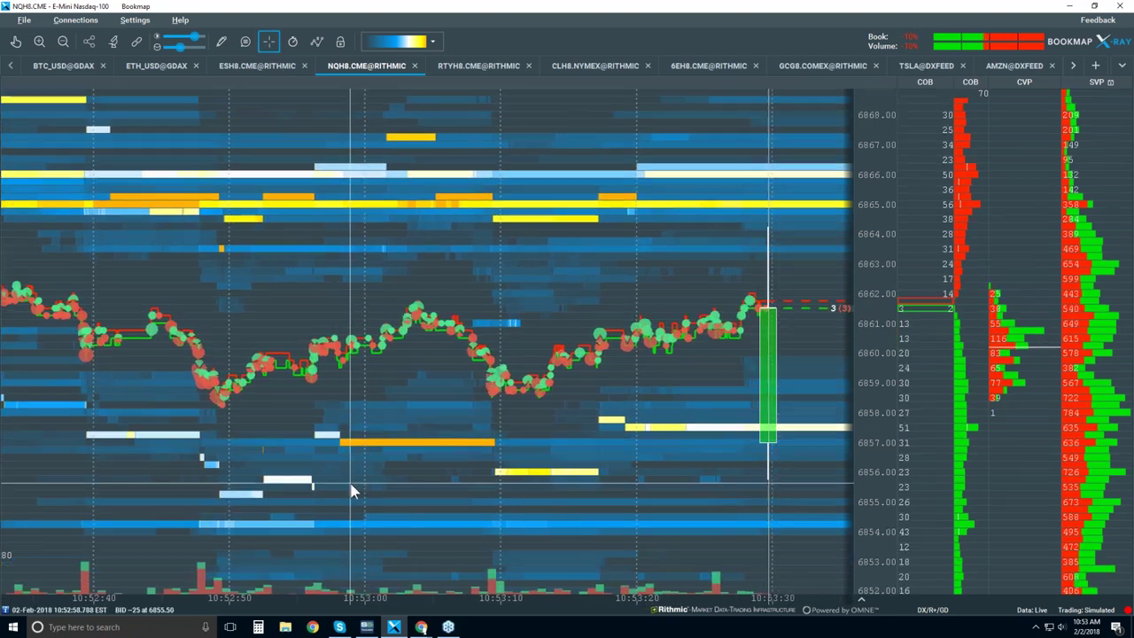
click(15, 41)
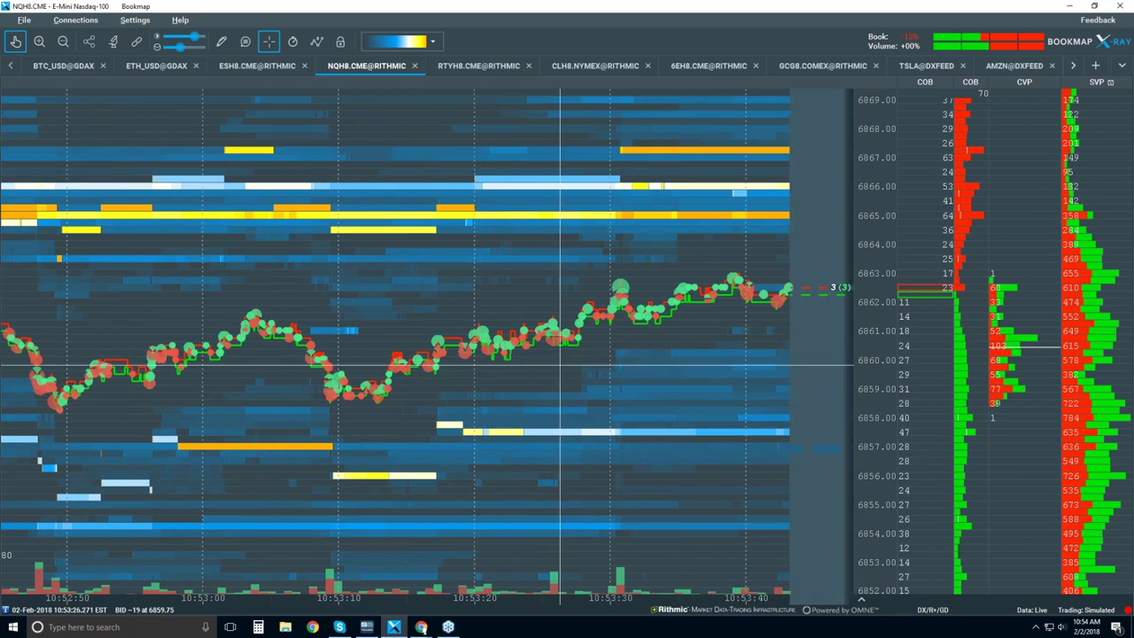
scroll(559, 371, down, 2)
scroll(560, 371, down, 4)
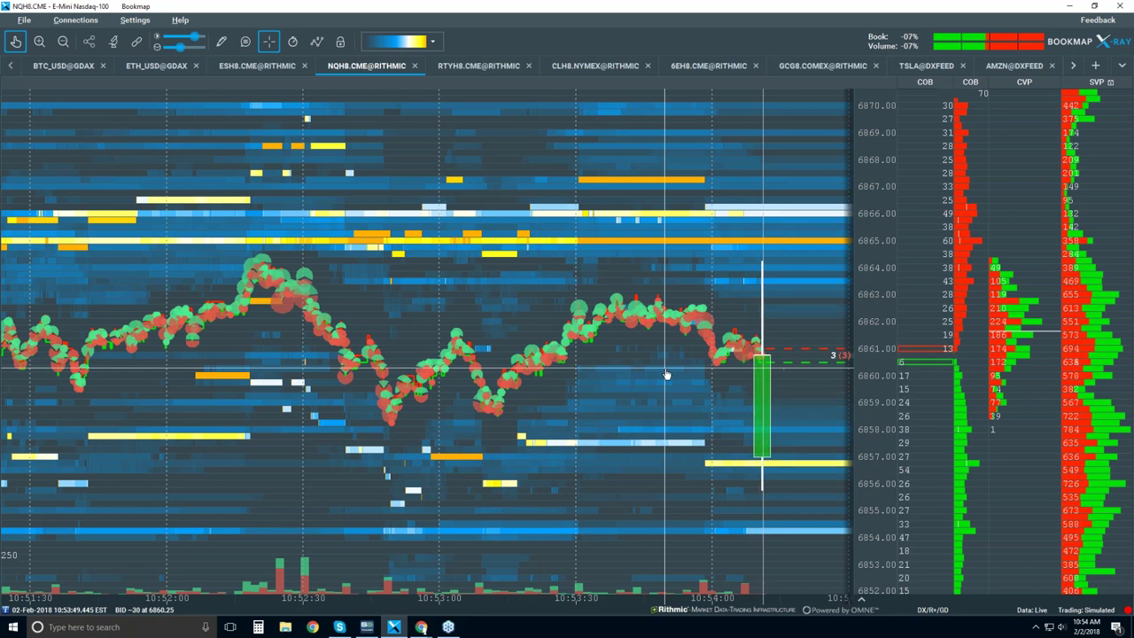
drag(666, 374, 586, 344)
drag(519, 248, 558, 255)
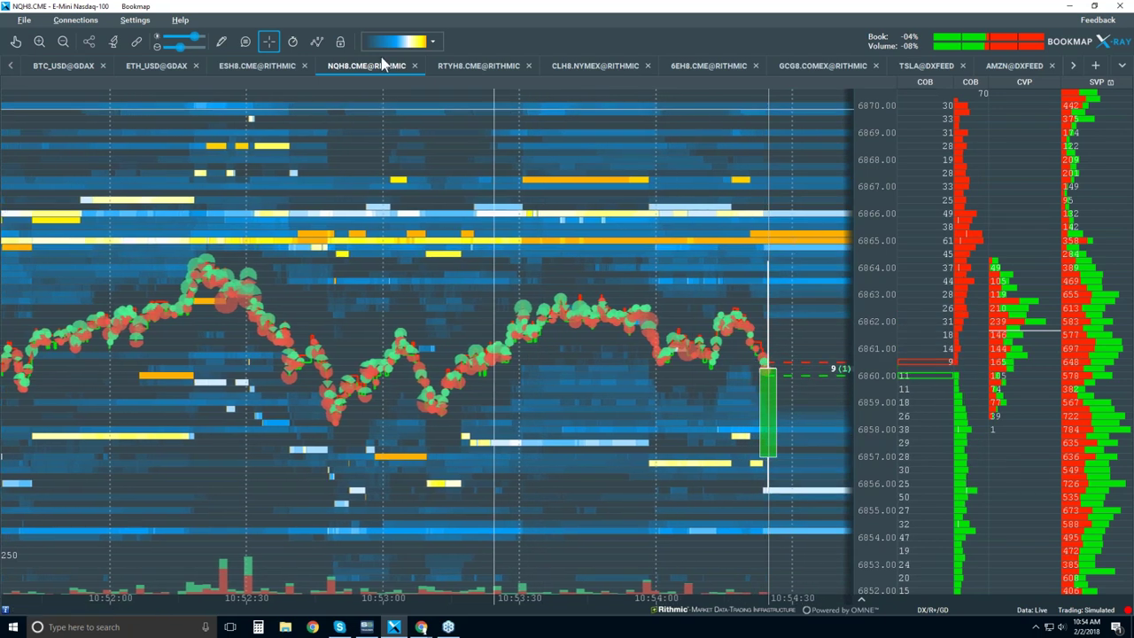
Hide the candlestick bars, leaving the heatmap, best bid/ask lines and volume indicators on the chart.
click(320, 43)
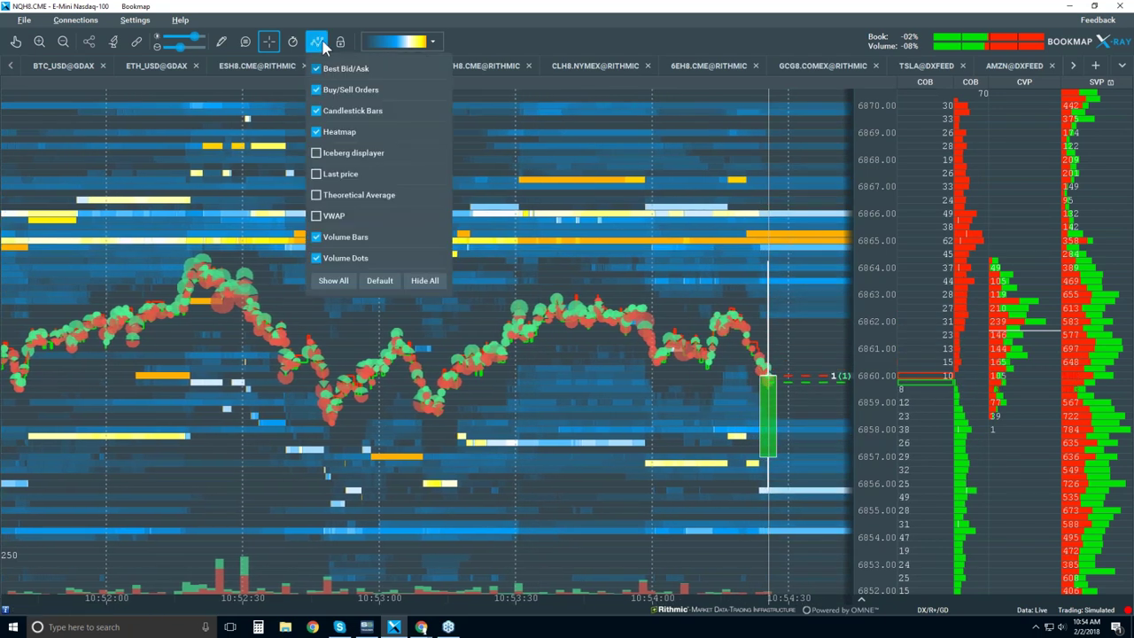
click(348, 110)
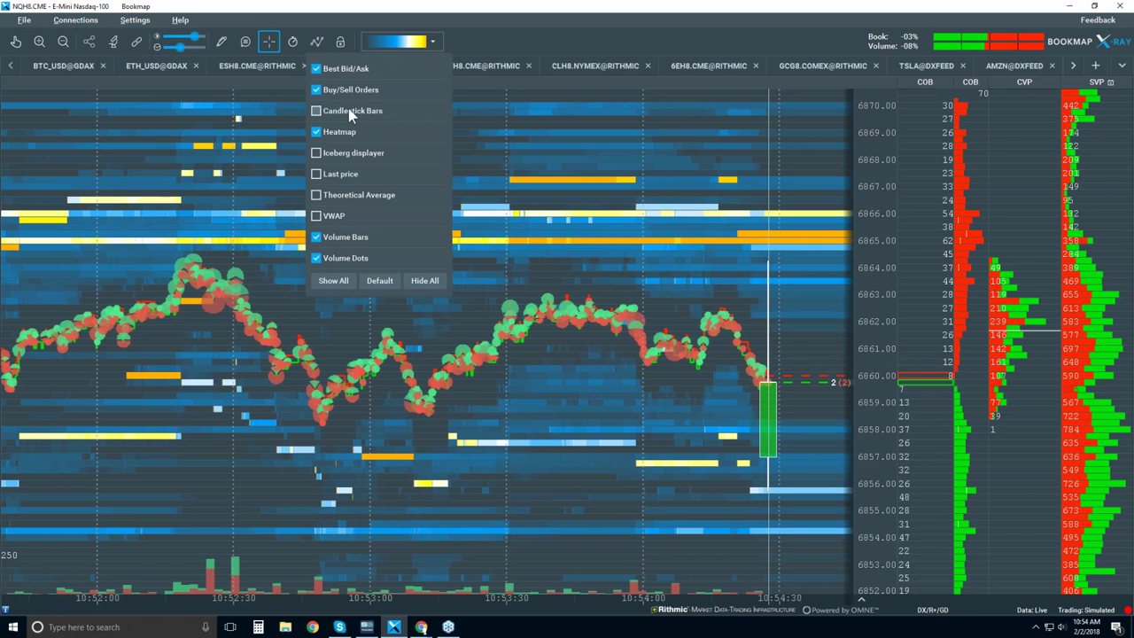
click(644, 158)
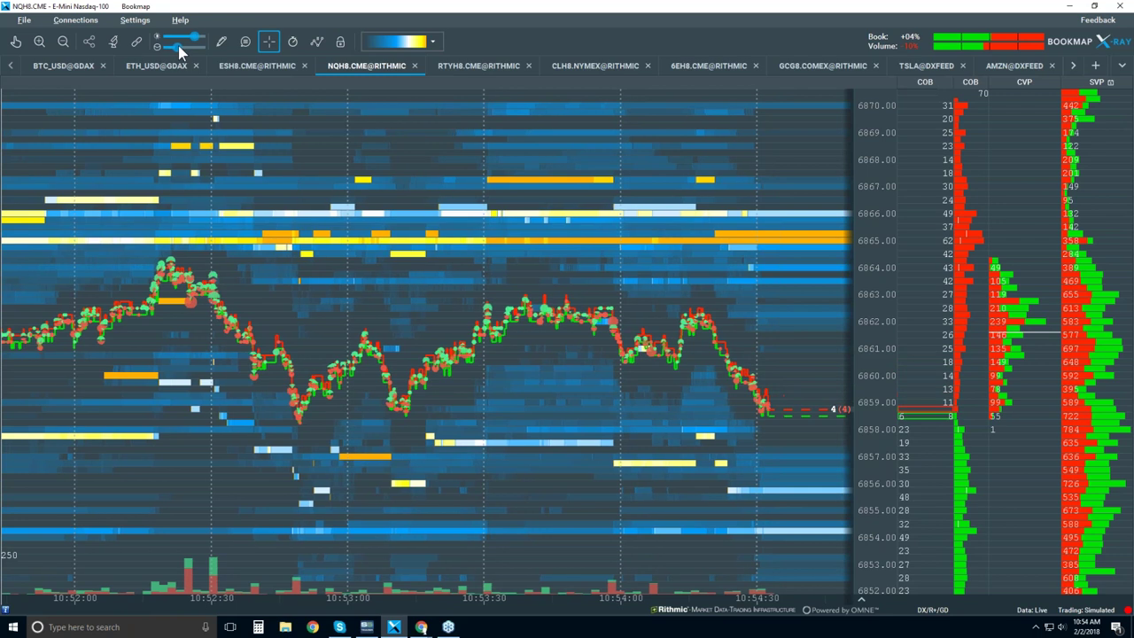
Reduce the volume dots size for a wider NQH8 view reaching back to about 10:35.
scroll(627, 256, down, 2)
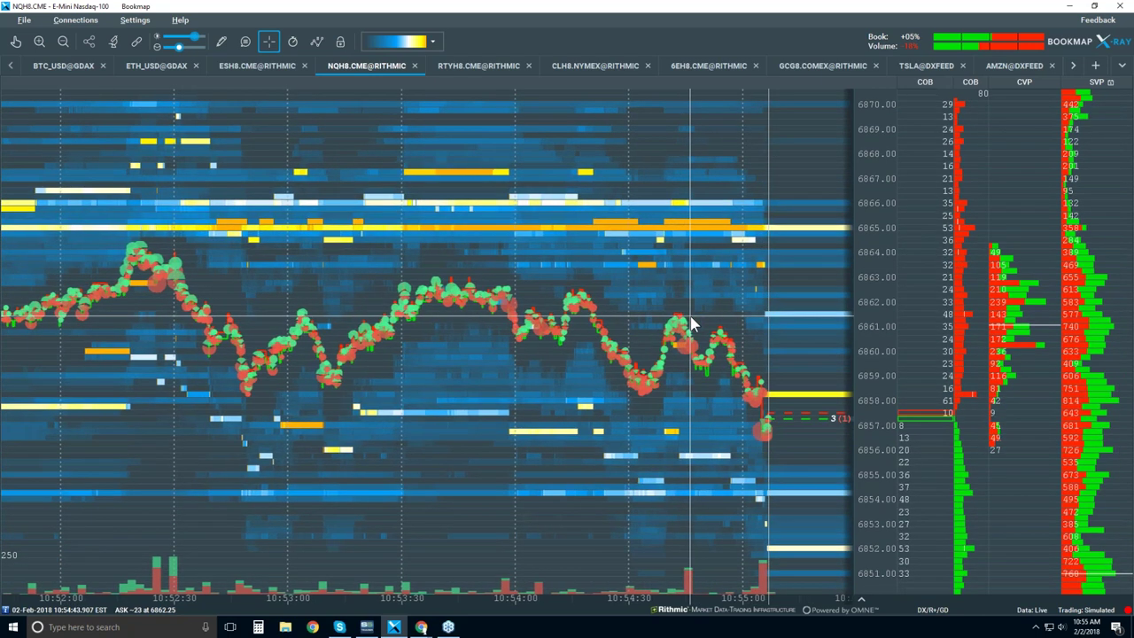
scroll(691, 324, down, 1)
scroll(691, 324, down, 3)
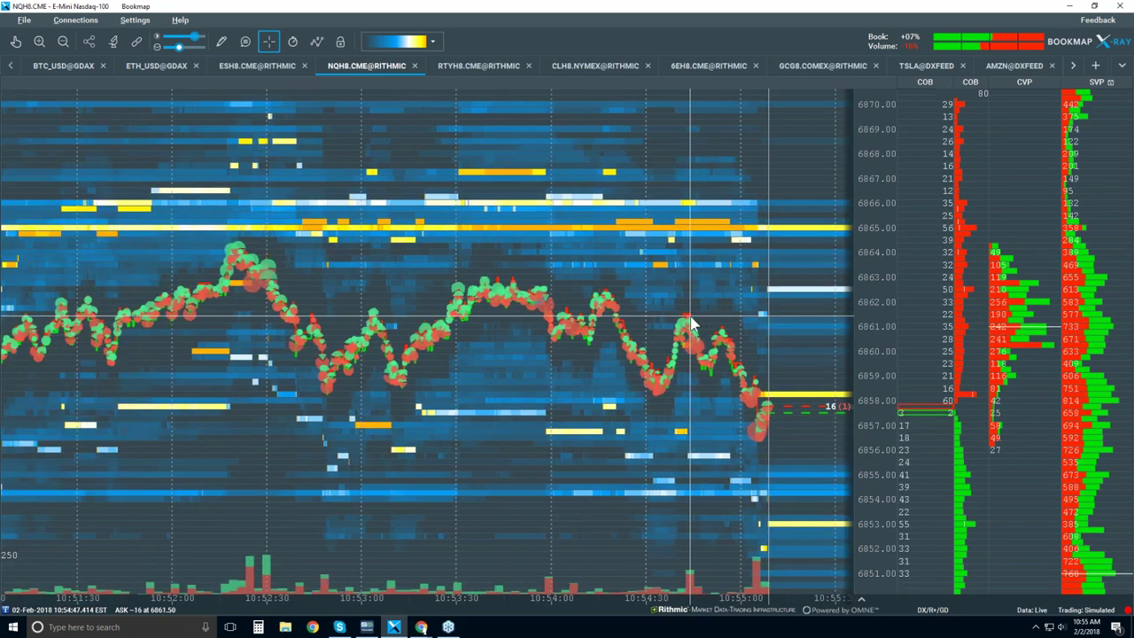
scroll(691, 324, down, 3)
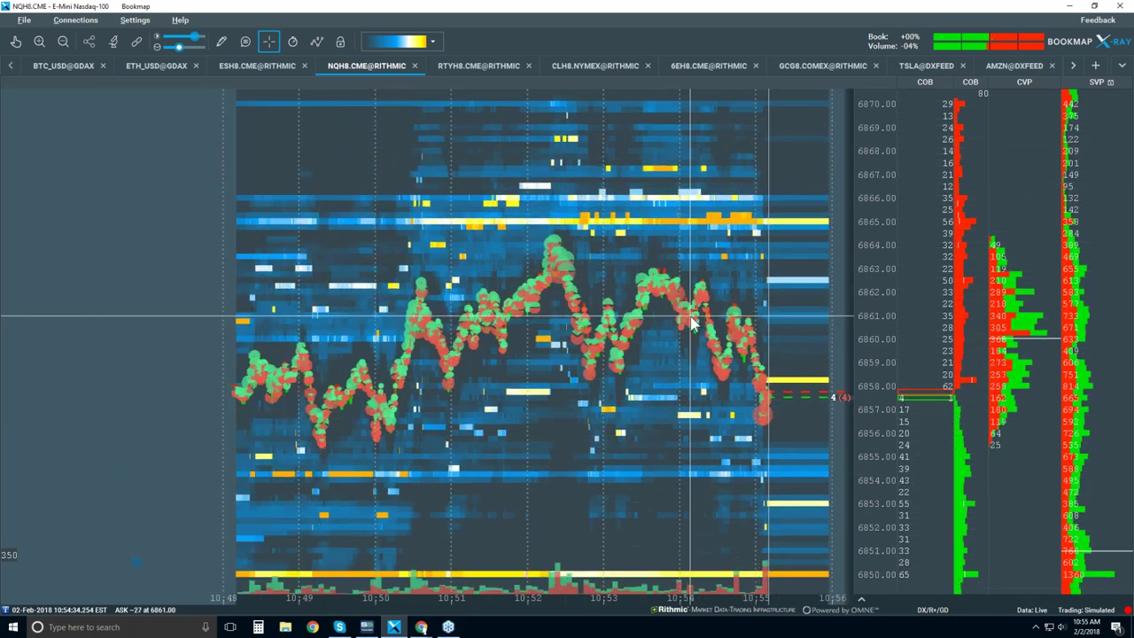
scroll(691, 323, down, 3)
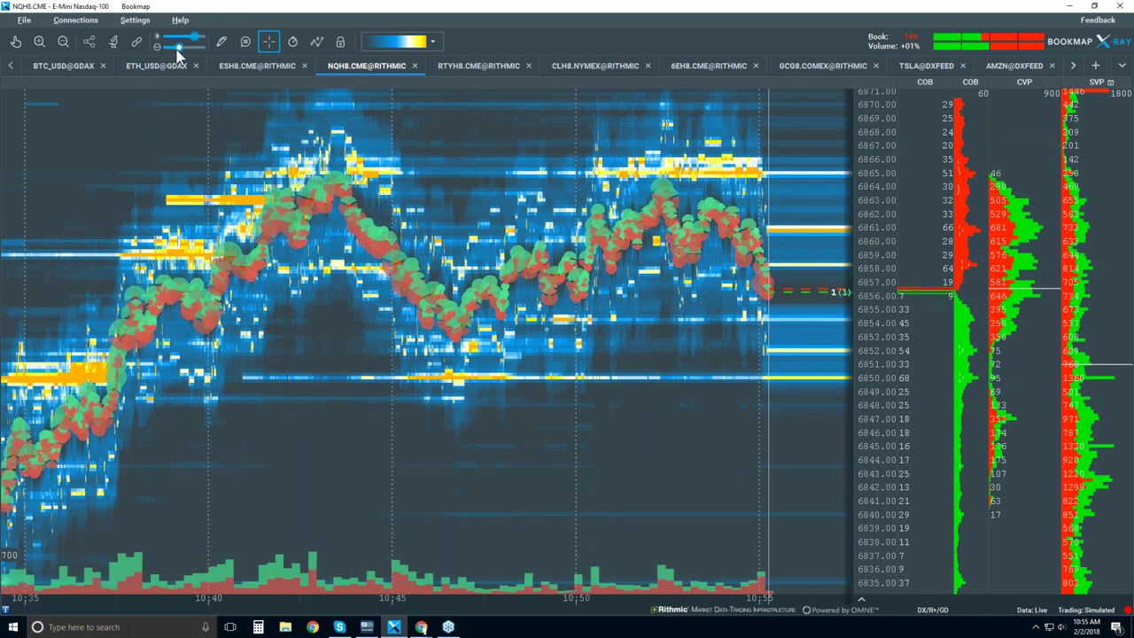
drag(177, 52, 177, 49)
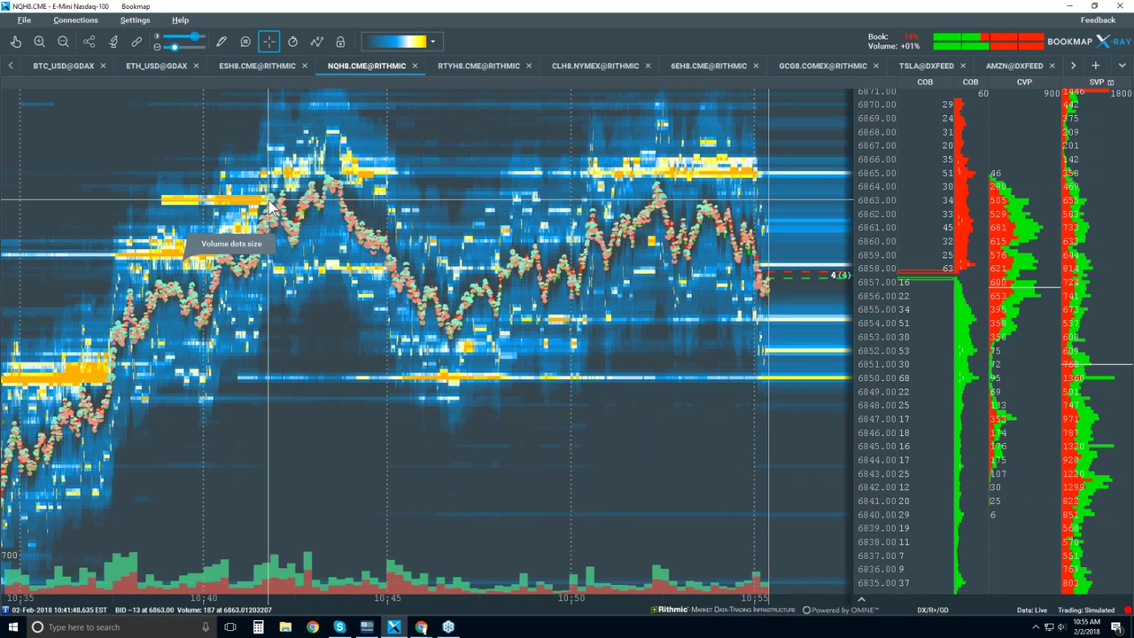
Enable the on-chart data tooltips and inspect the large ask order and trades at 6863.00 around 10:41:49.42 at millisecond detail.
click(16, 42)
scroll(265, 213, up, 5)
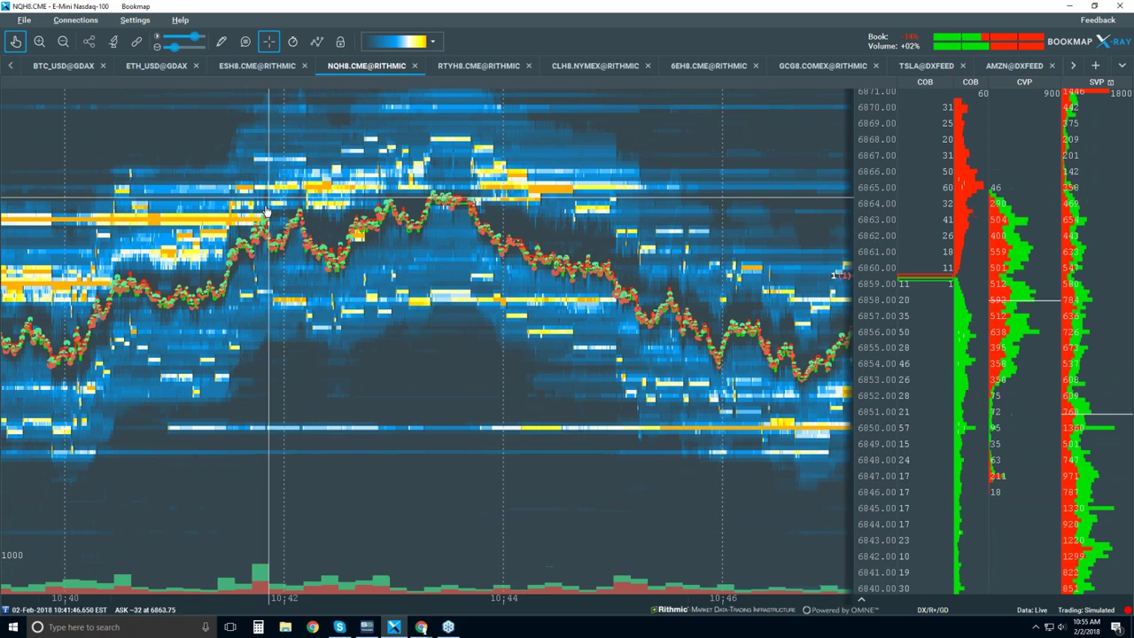
scroll(269, 216, up, 8)
scroll(272, 221, up, 6)
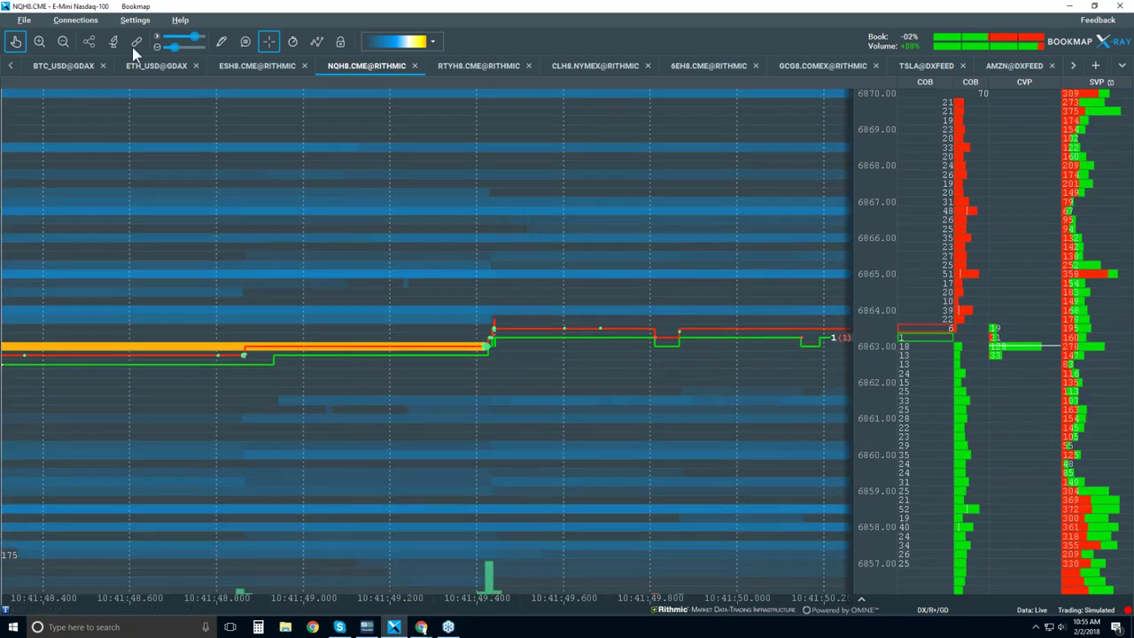
click(245, 41)
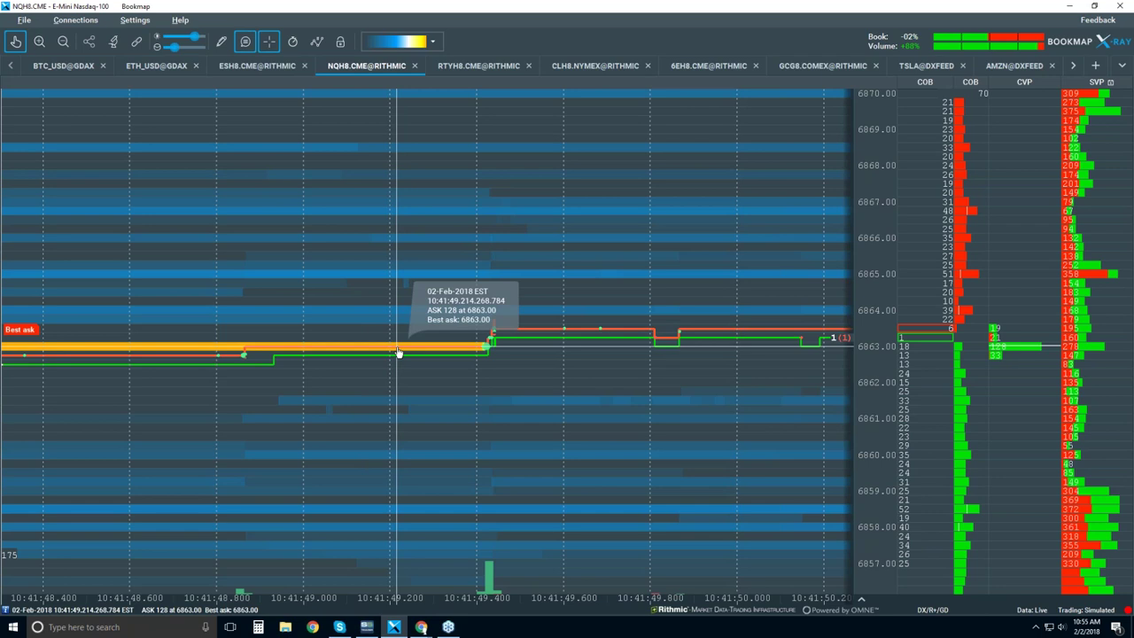
scroll(487, 352, up, 5)
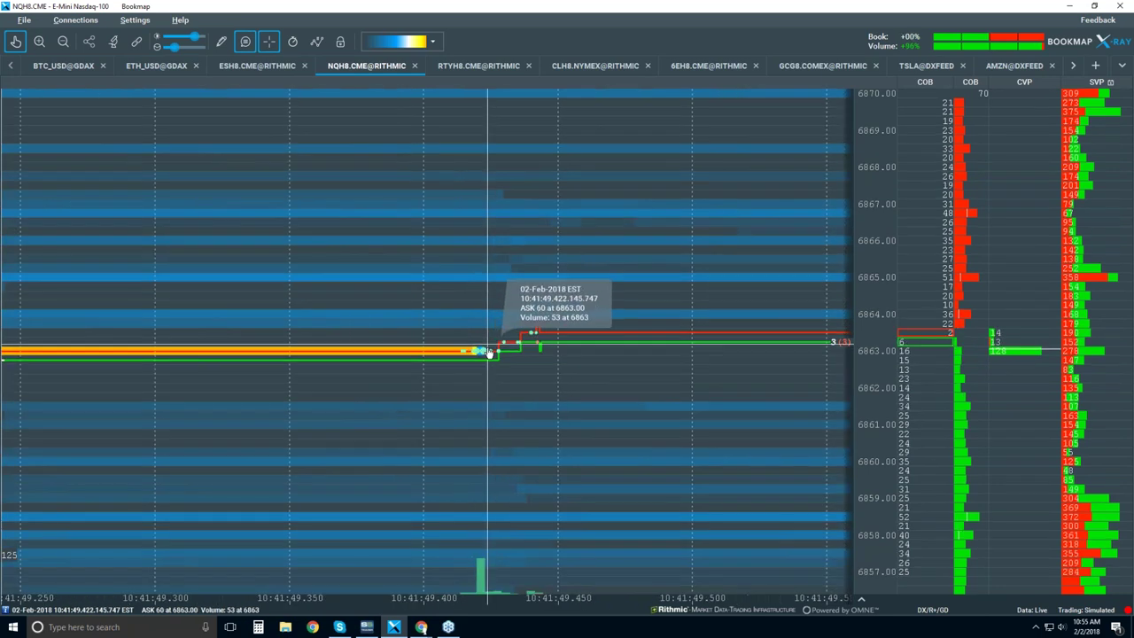
scroll(487, 352, up, 4)
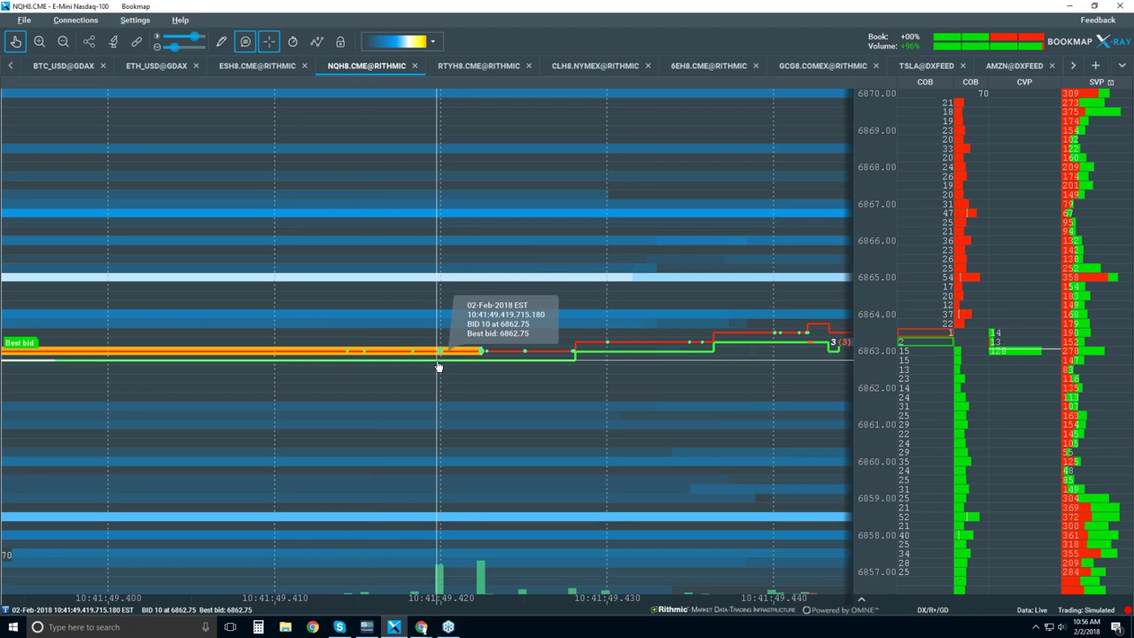
Examine how price reacted after the 6863.00 order was traded at 10:41:49, in progressively wider context.
scroll(438, 366, down, 5)
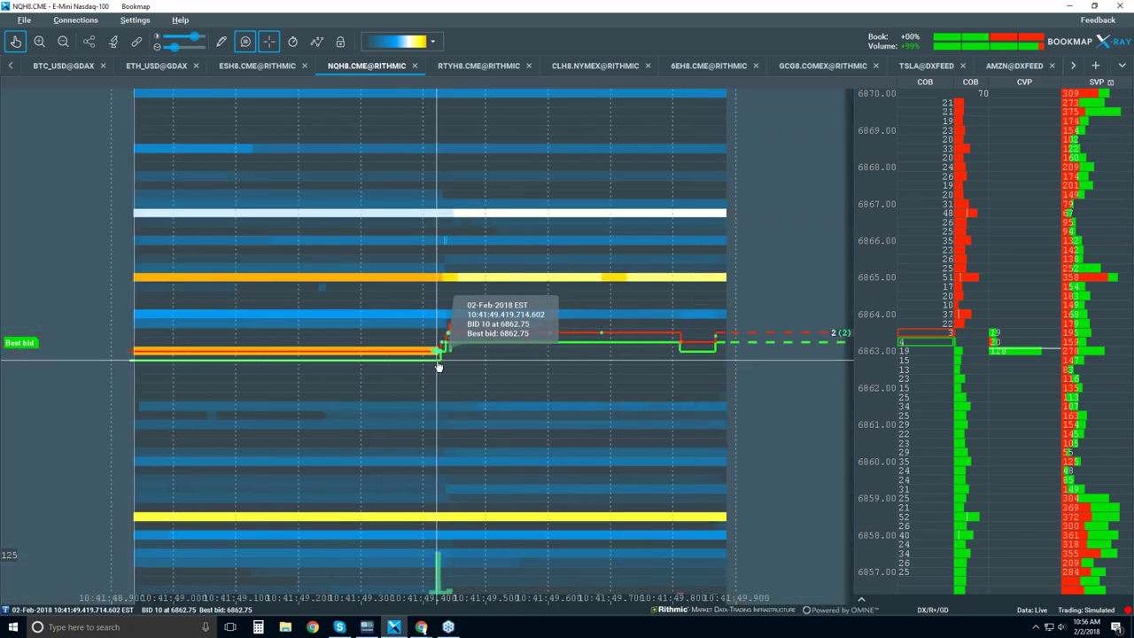
scroll(437, 366, down, 3)
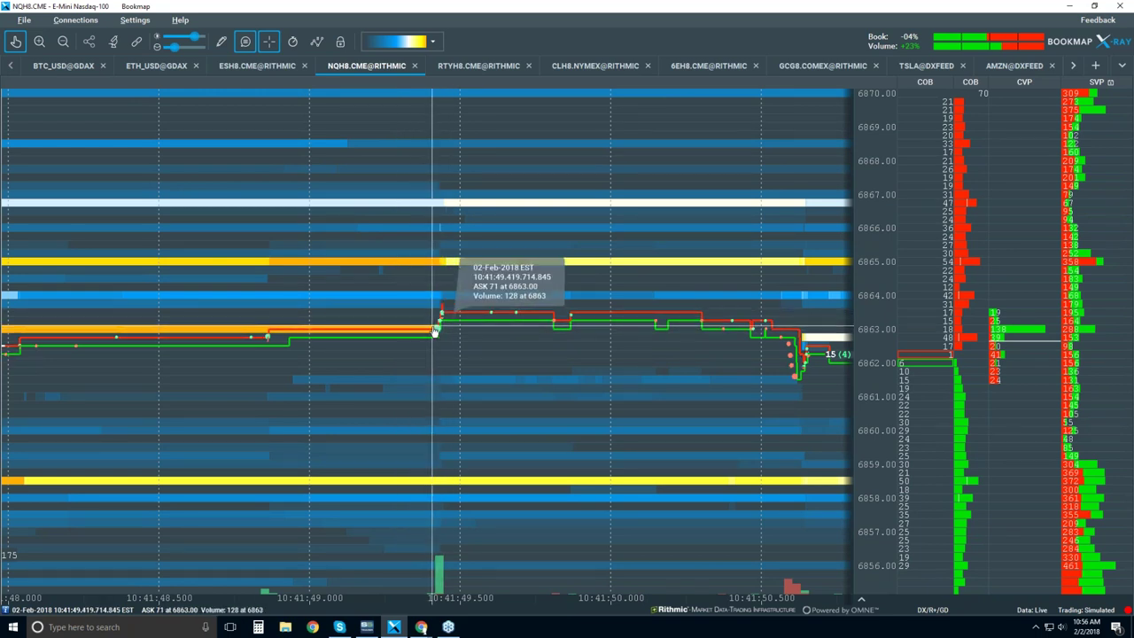
scroll(433, 329, down, 2)
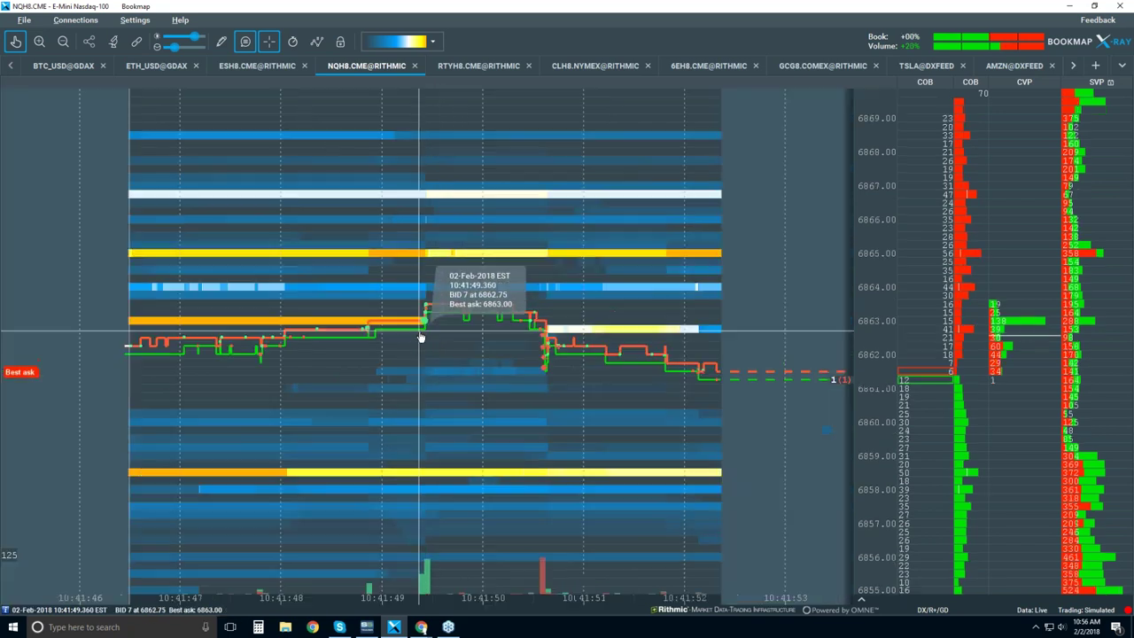
scroll(420, 337, down, 2)
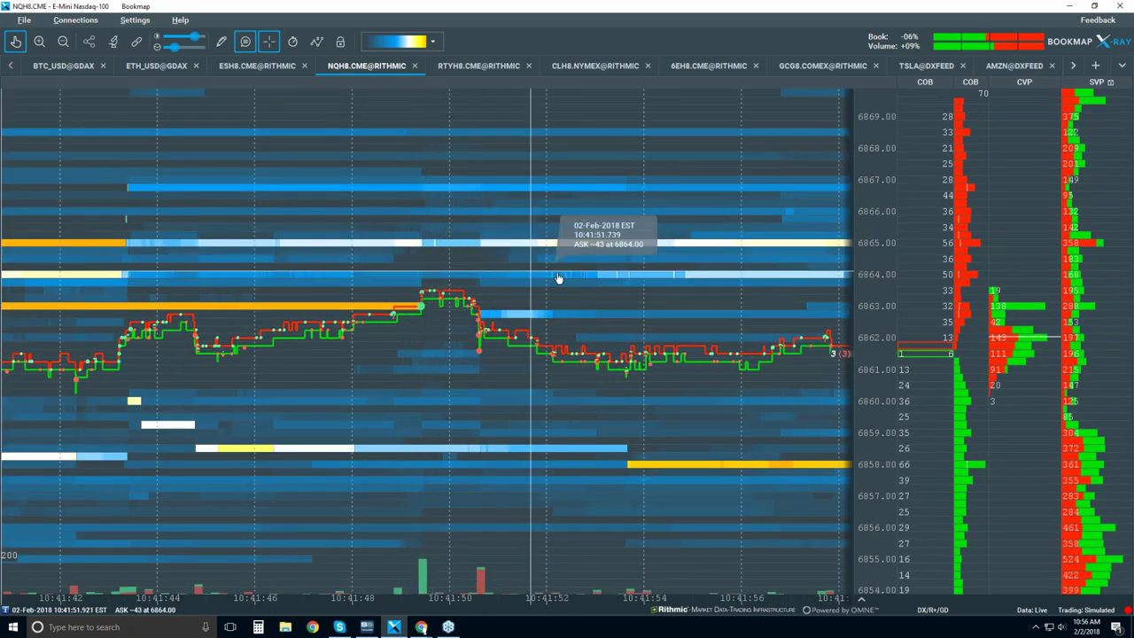
scroll(477, 288, down, 2)
scroll(476, 287, down, 5)
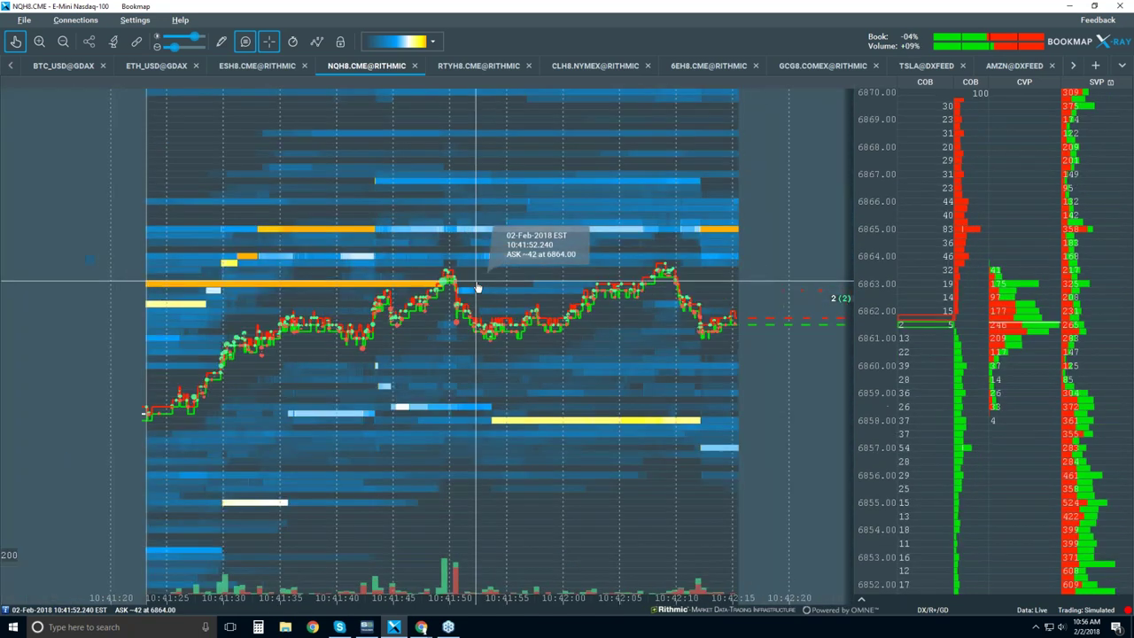
scroll(476, 287, down, 3)
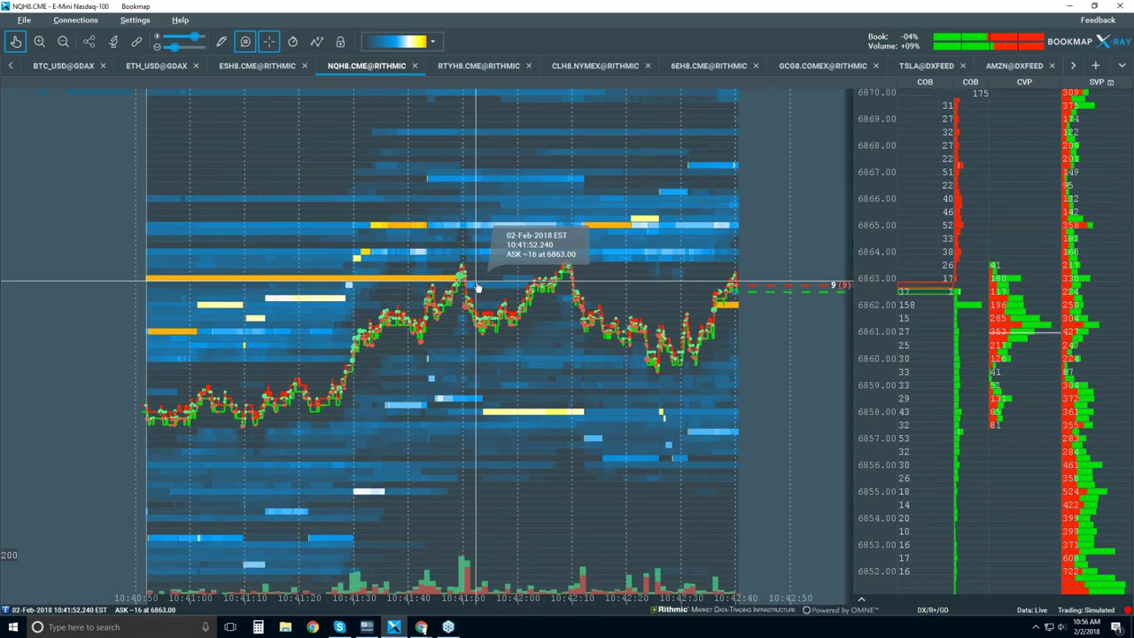
scroll(477, 288, down, 3)
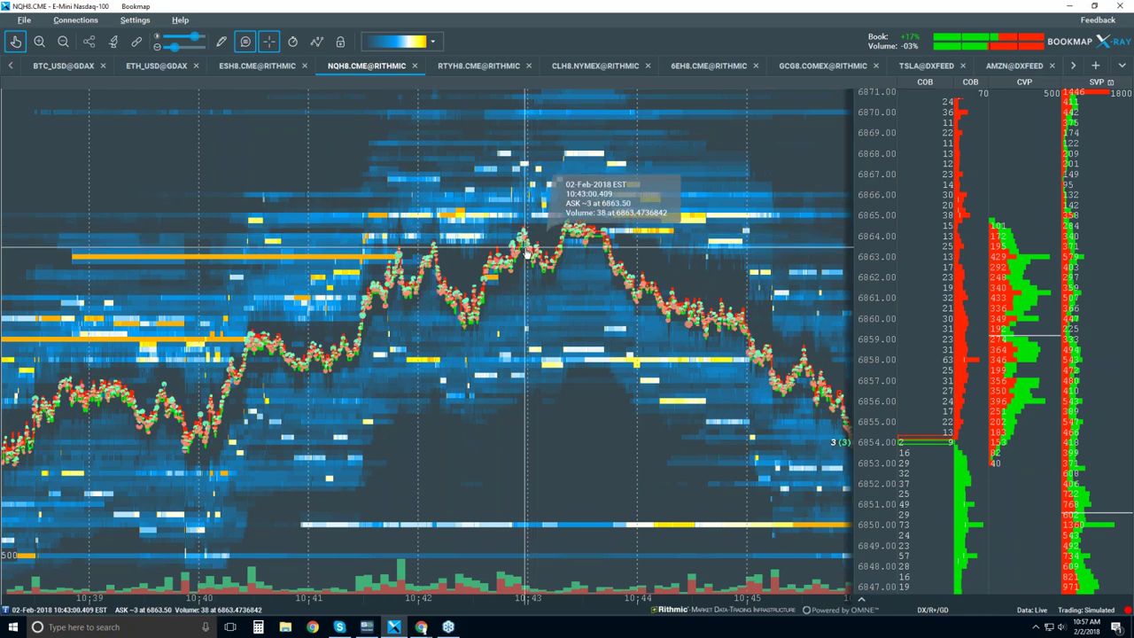
Examine the liquidity and bid/ask movement around the 10:43:20 high just below 6865.00 in closer detail.
scroll(566, 217, up, 2)
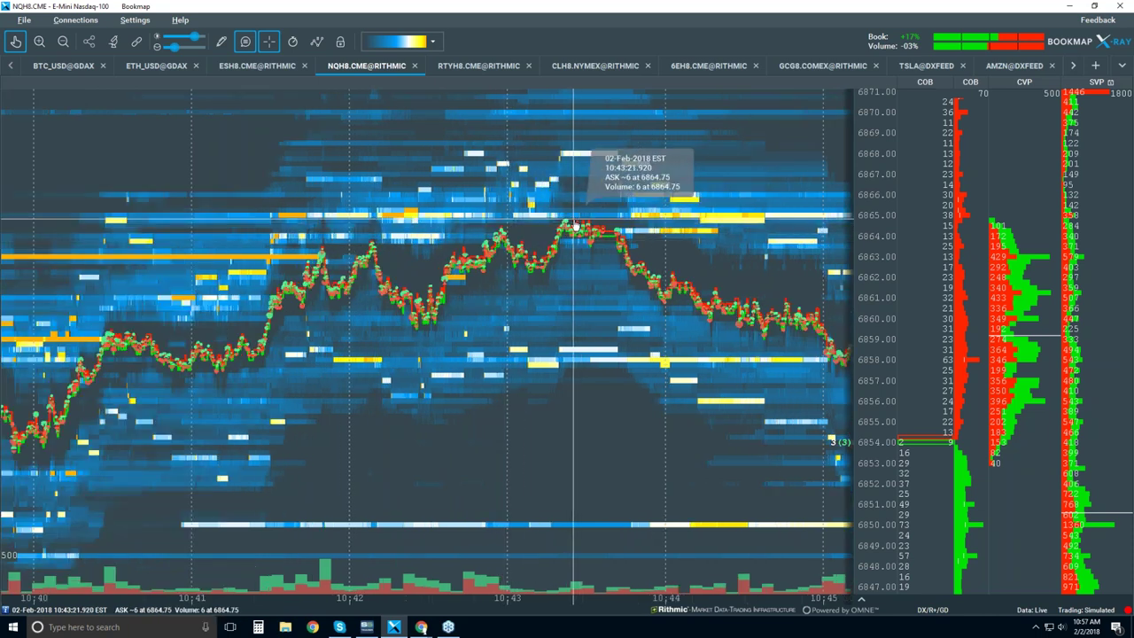
scroll(878, 232, up, 2)
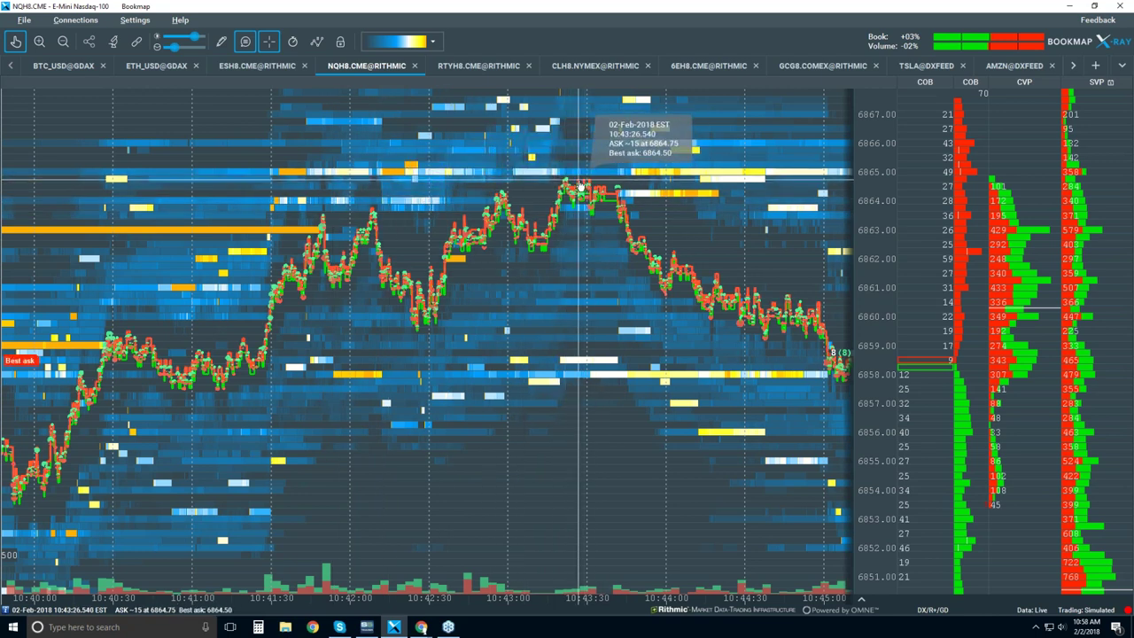
scroll(580, 162, up, 2)
scroll(580, 162, up, 1)
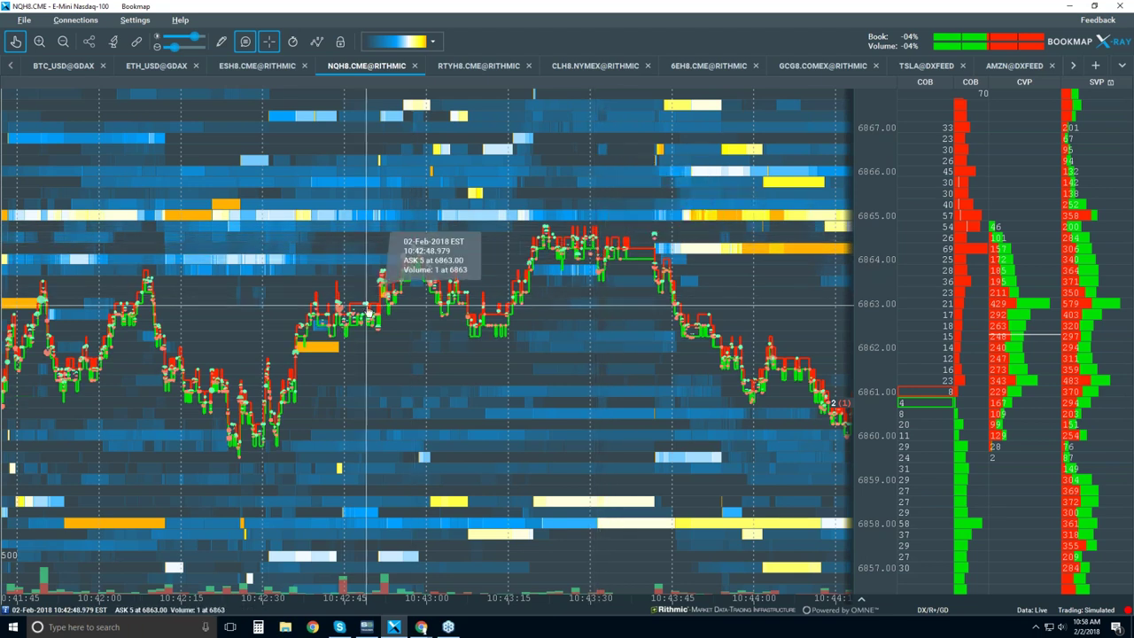
Inspect the large bid order at 6858.00 and the trades into it around 10:45:01.5 at millisecond detail.
scroll(561, 283, down, 3)
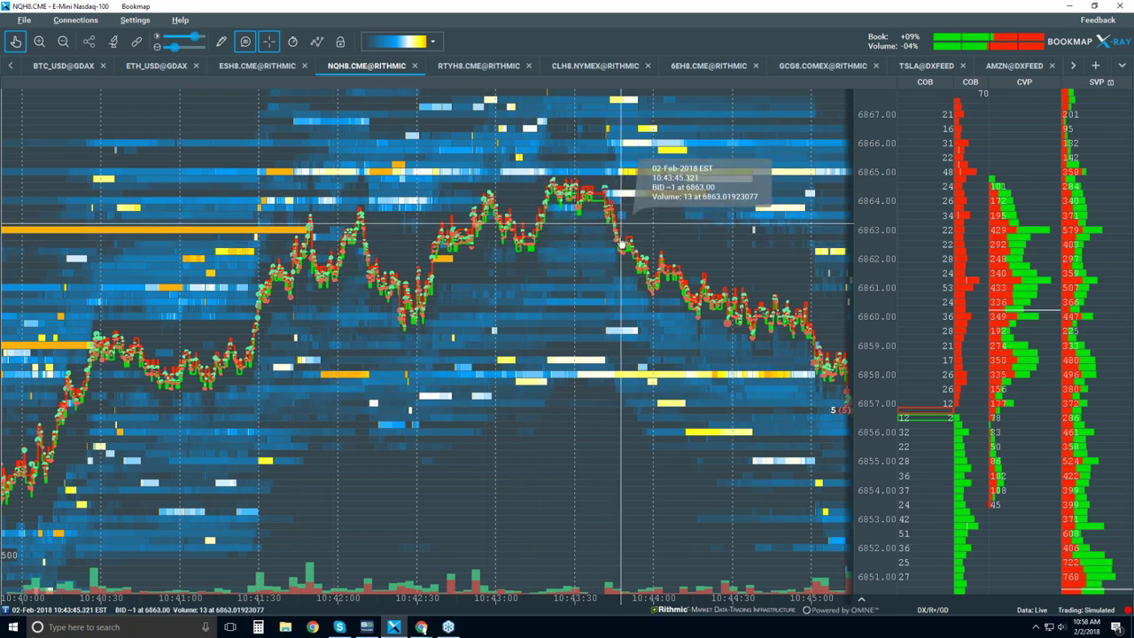
drag(649, 282, 545, 237)
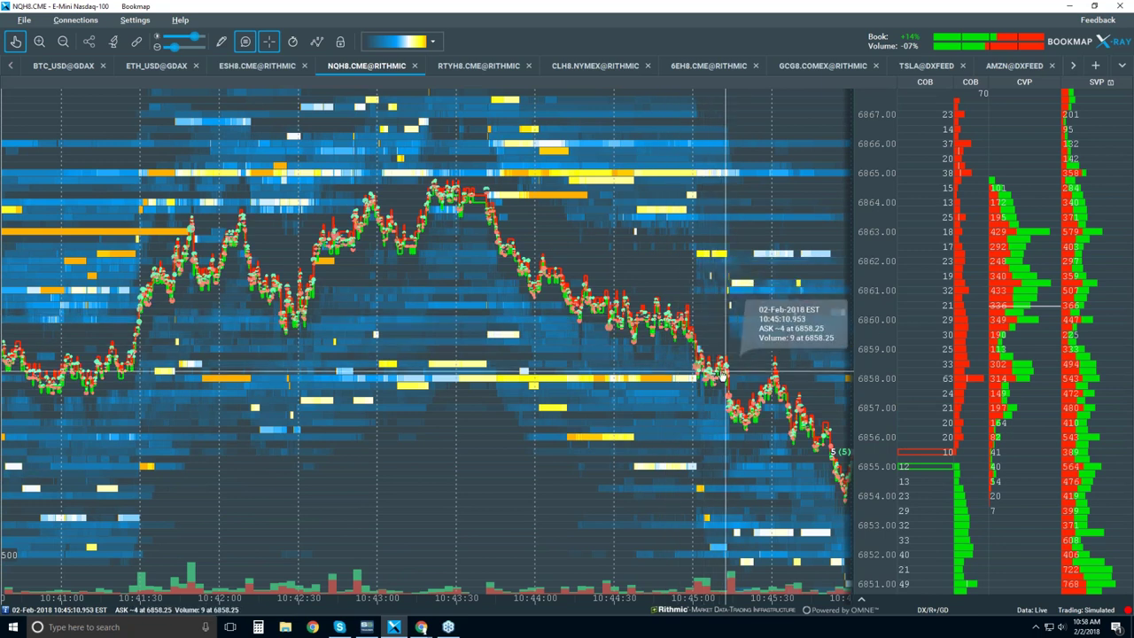
scroll(698, 361, up, 2)
scroll(698, 362, up, 5)
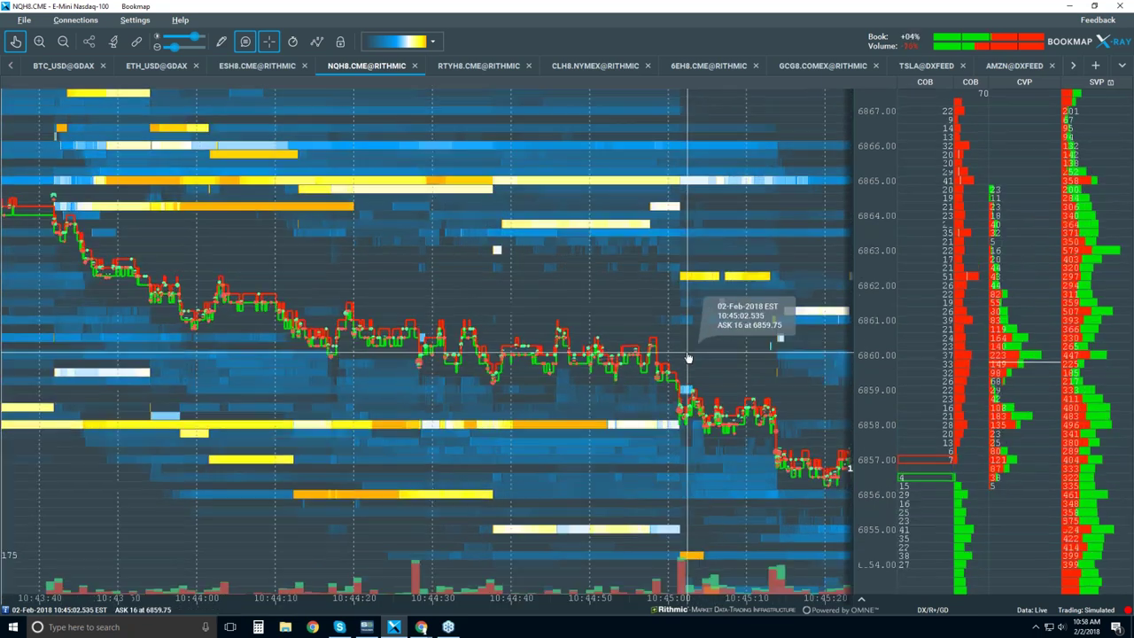
scroll(666, 380, up, 6)
scroll(665, 394, up, 2)
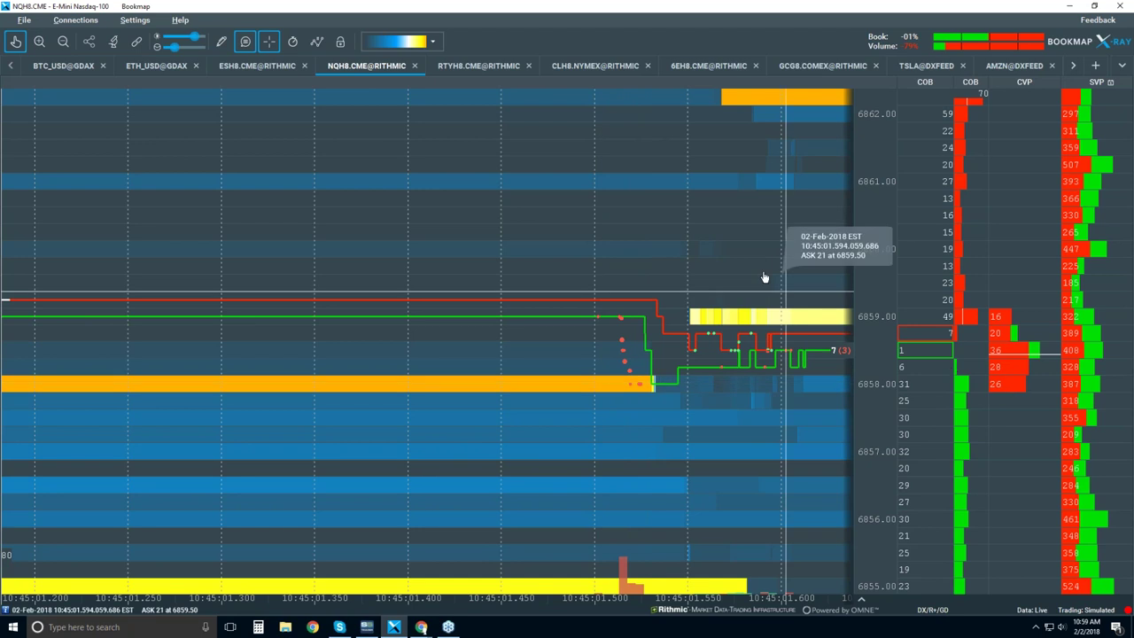
Examine the NQH8 price movement after the 10:45:01 trades at 6858.00 in progressively wider context, back to about 10:36.
scroll(608, 266, down, 5)
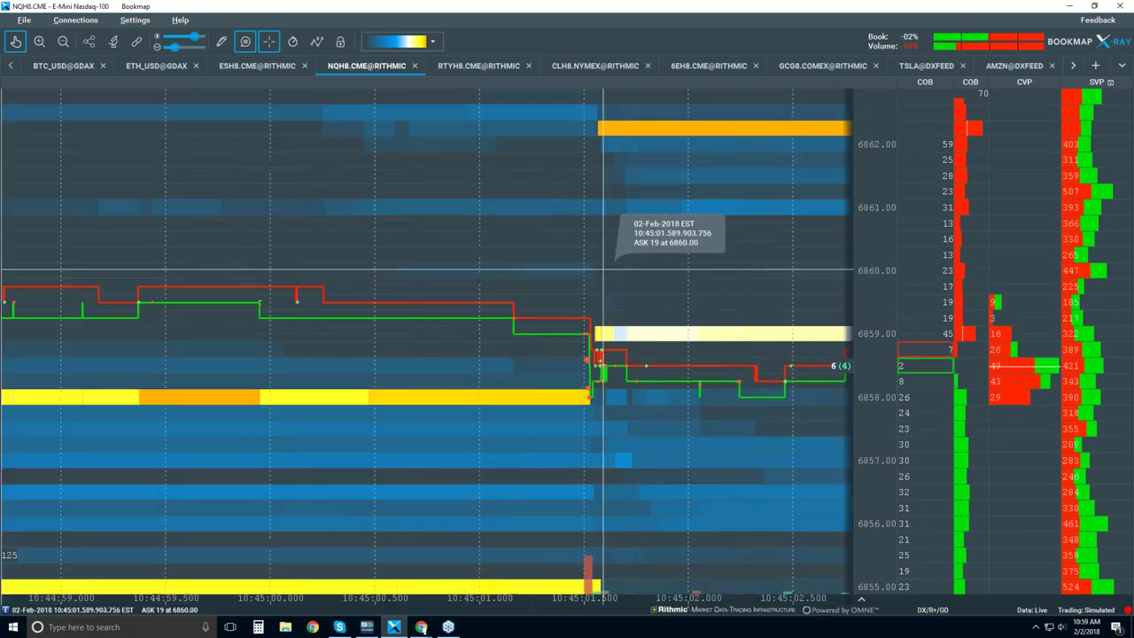
scroll(603, 270, down, 4)
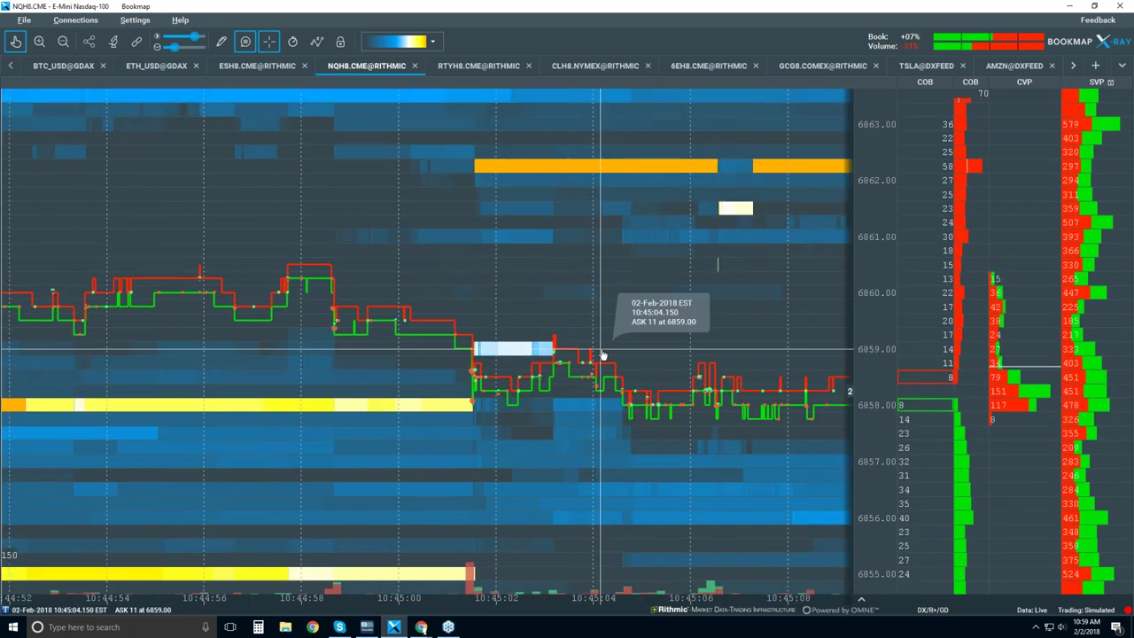
scroll(585, 287, down, 6)
drag(715, 394, 576, 308)
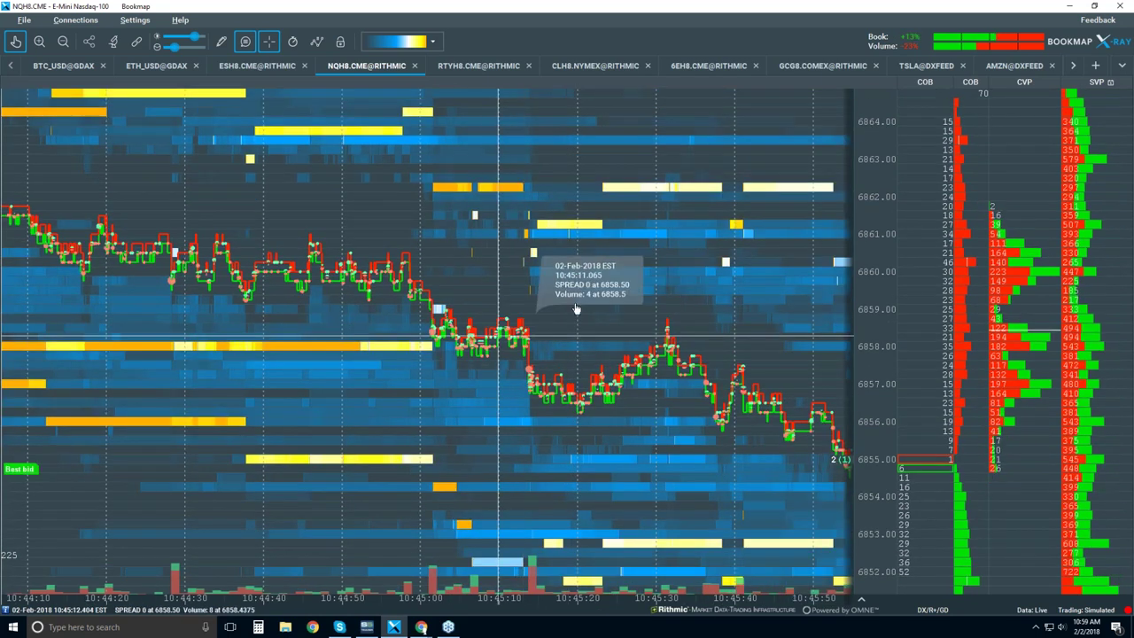
scroll(576, 309, down, 5)
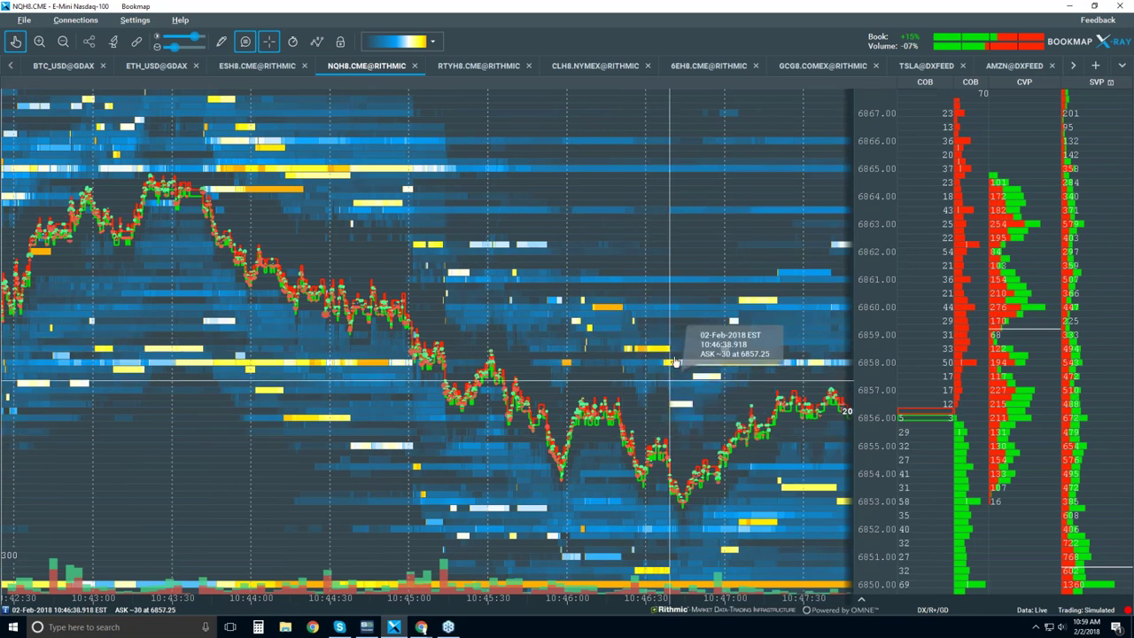
scroll(675, 362, down, 2)
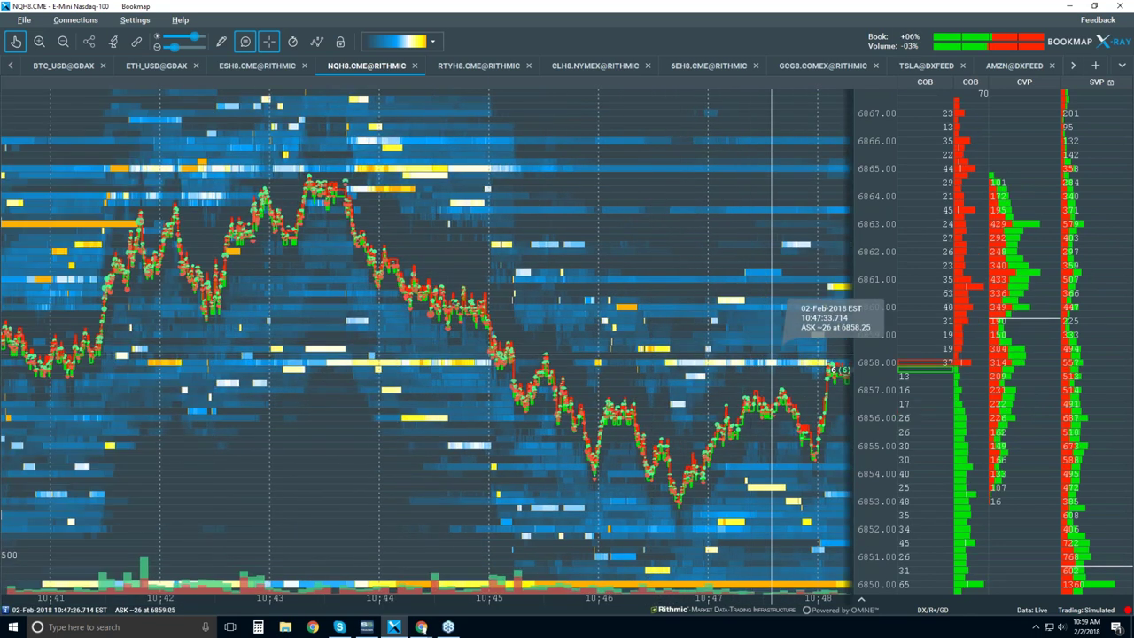
scroll(751, 330, down, 4)
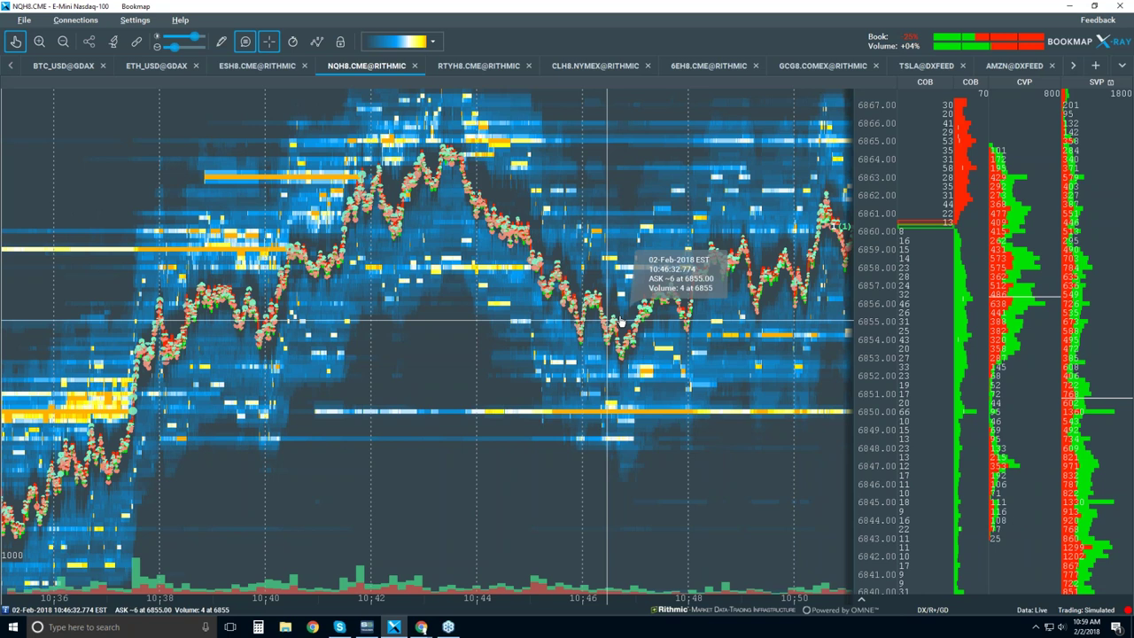
Inspect the ask liquidity at 6858.00 and the best ask around 10:48:05 in second-by-second detail.
scroll(620, 320, up, 5)
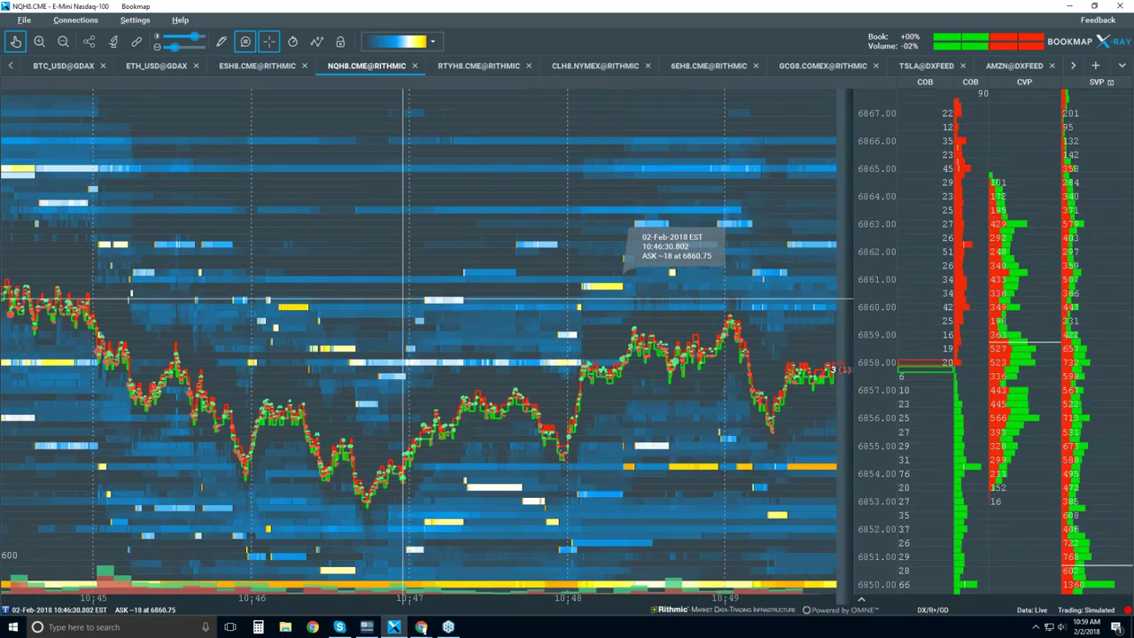
scroll(620, 284, down, 5)
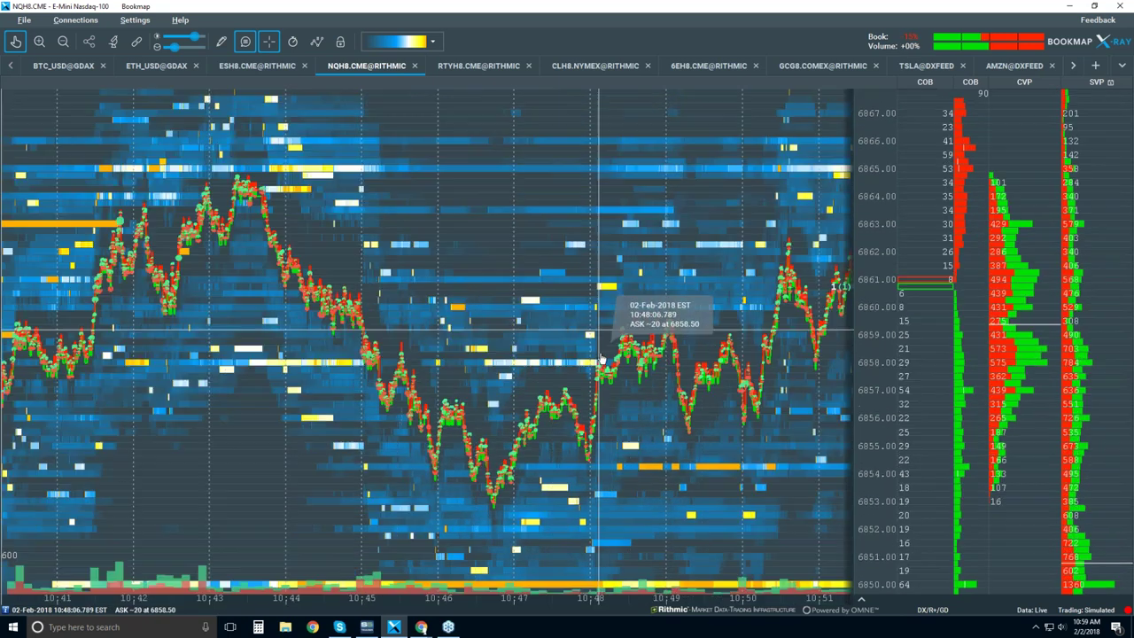
scroll(599, 354, up, 8)
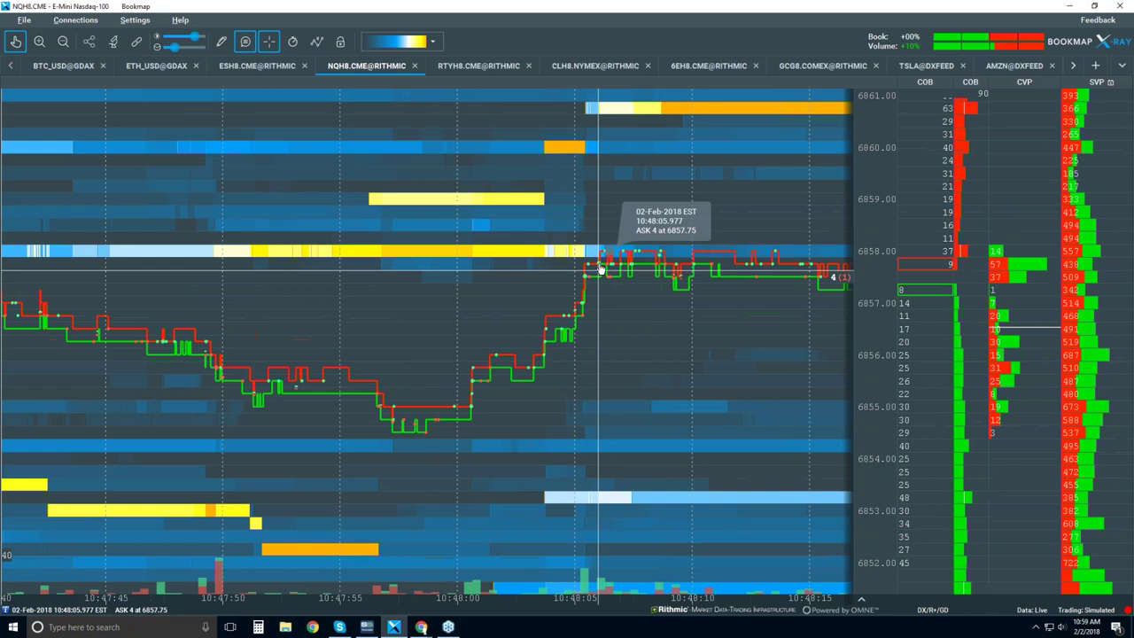
scroll(595, 291, up, 4)
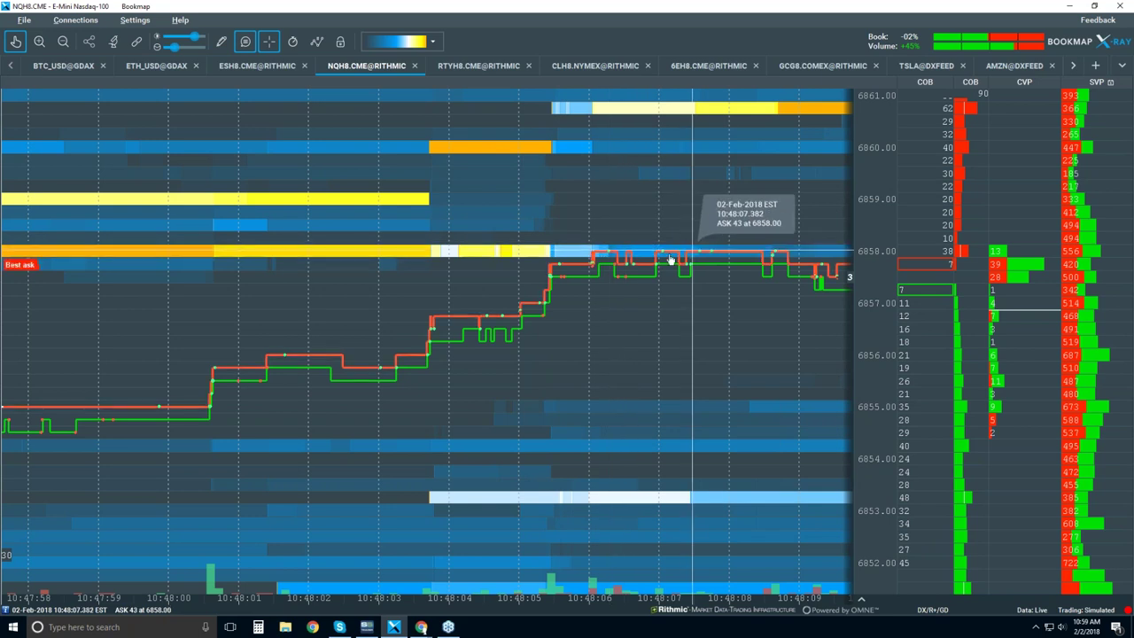
Examine how price developed from the 10:48 test of 6858.00 to about 10:57 in a wider view.
scroll(731, 268, down, 4)
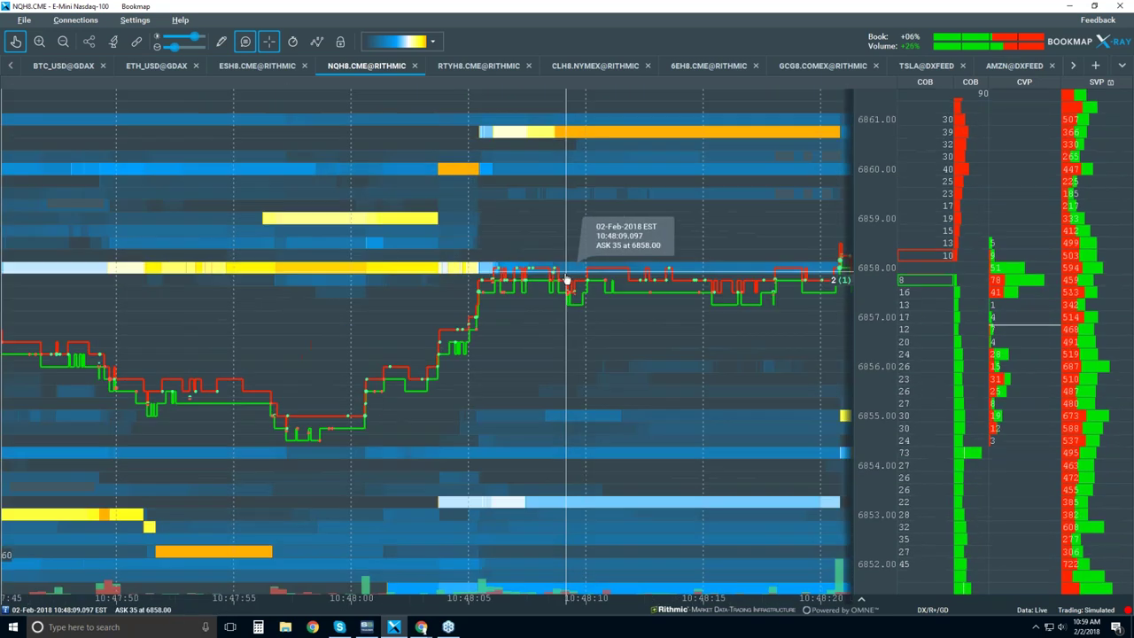
scroll(567, 280, down, 6)
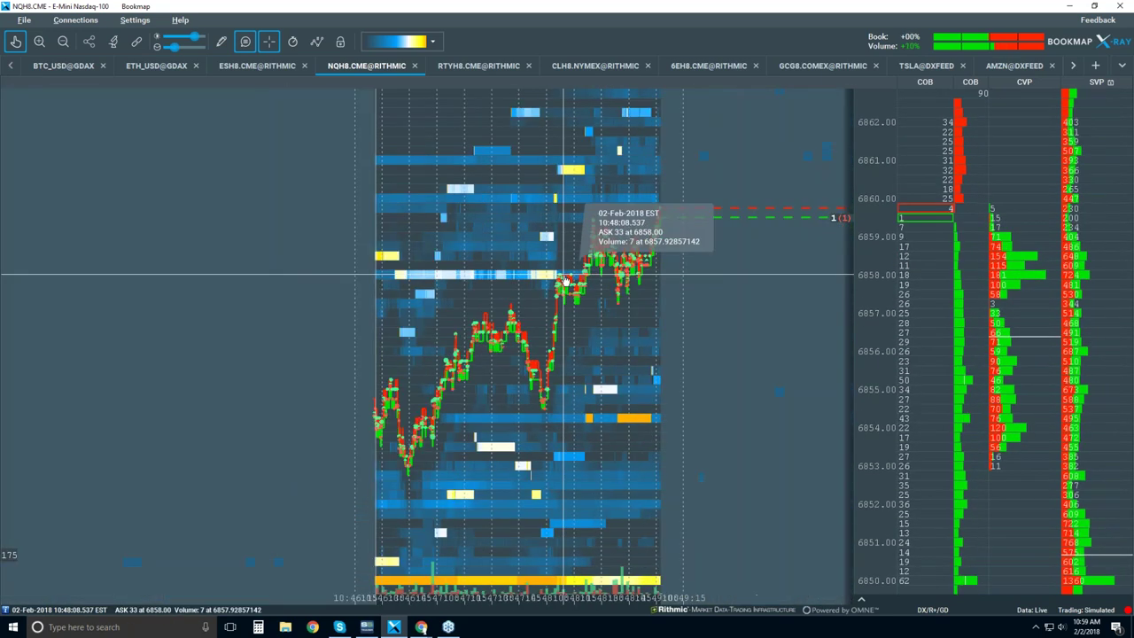
scroll(565, 282, down, 3)
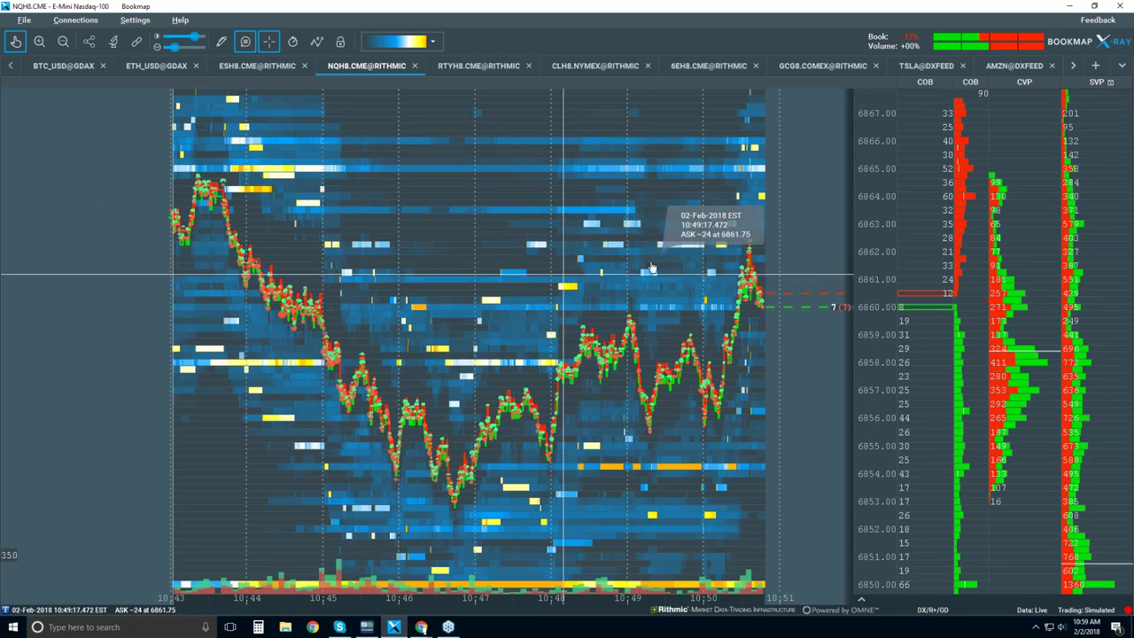
drag(704, 210, 590, 201)
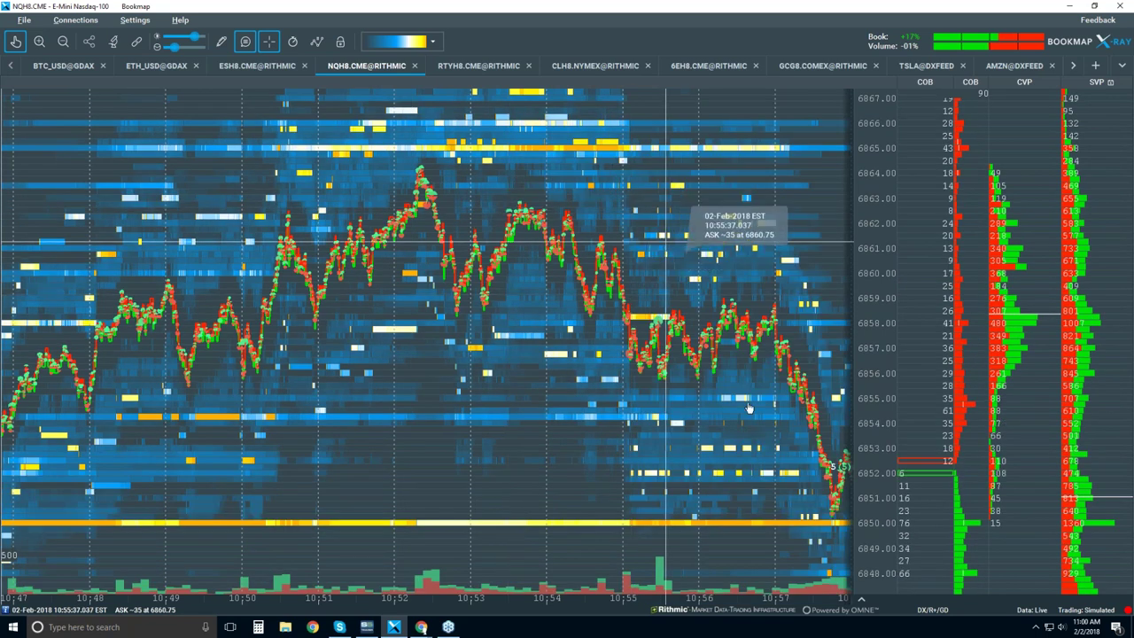
Examine the bid liquidity at 6852.00 and 6850.00 around the 10:57 decline, in close detail and in wider context.
scroll(656, 409, up, 3)
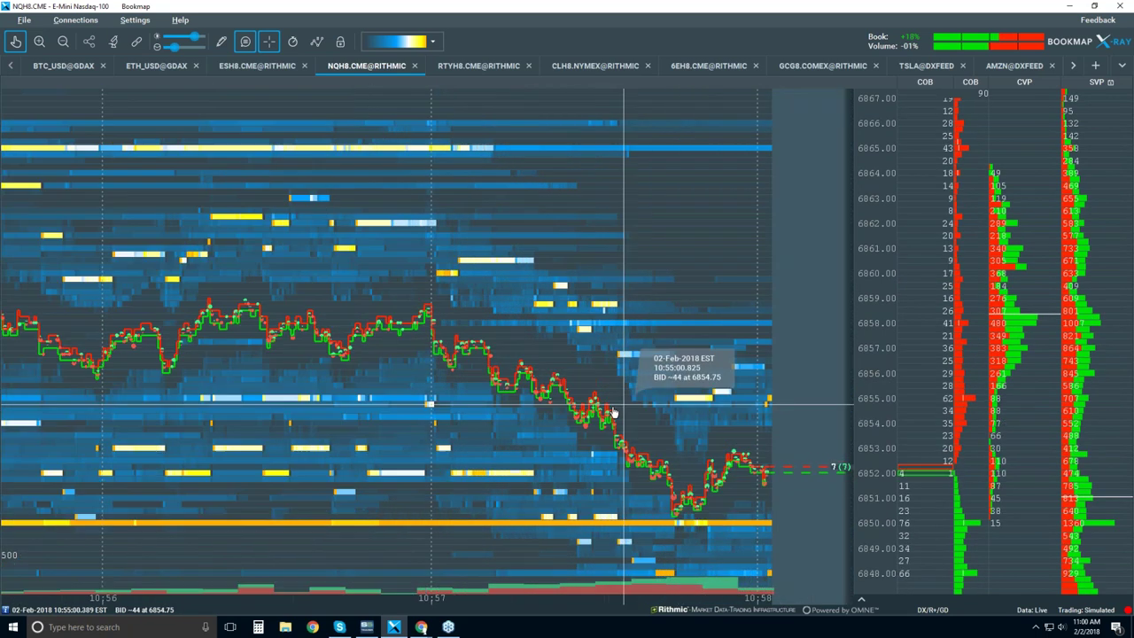
scroll(629, 412, up, 3)
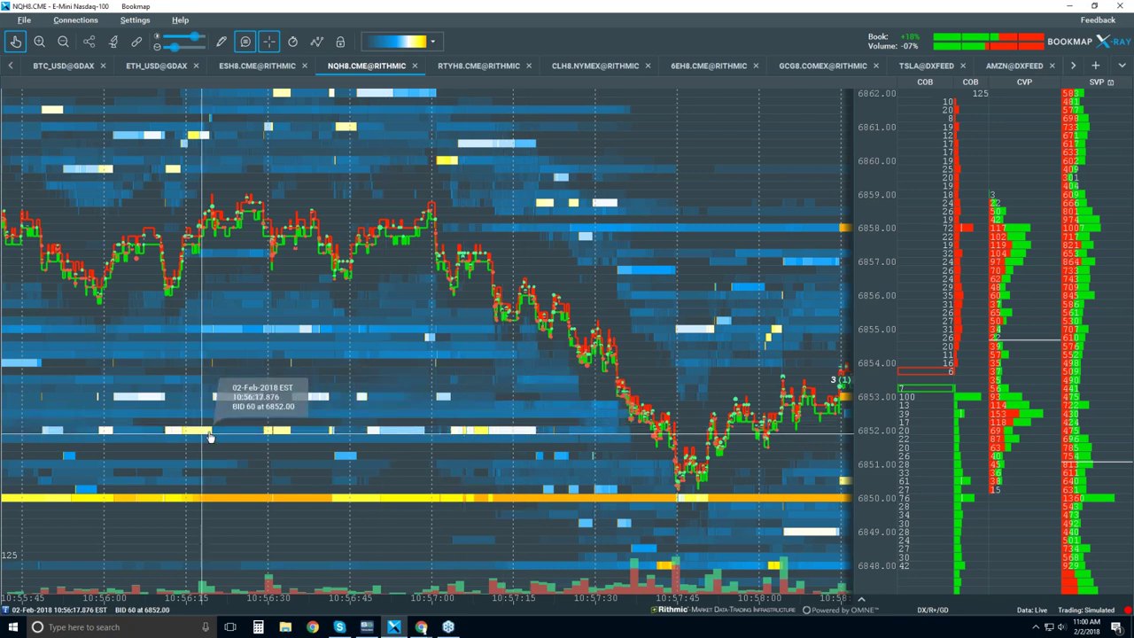
scroll(647, 410, down, 3)
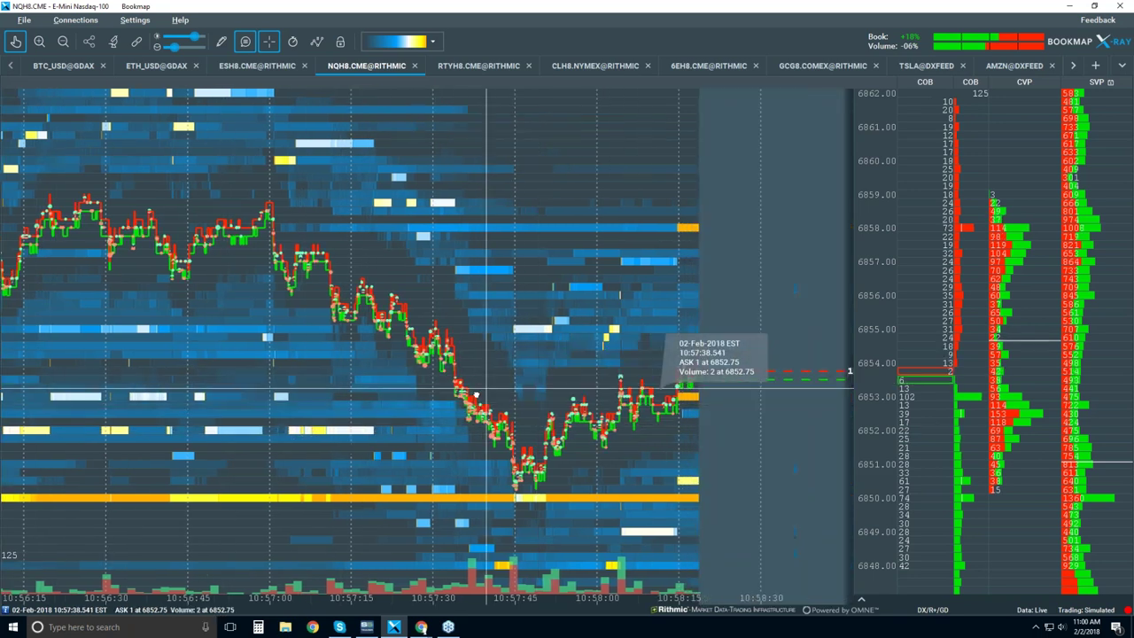
scroll(524, 363, down, 3)
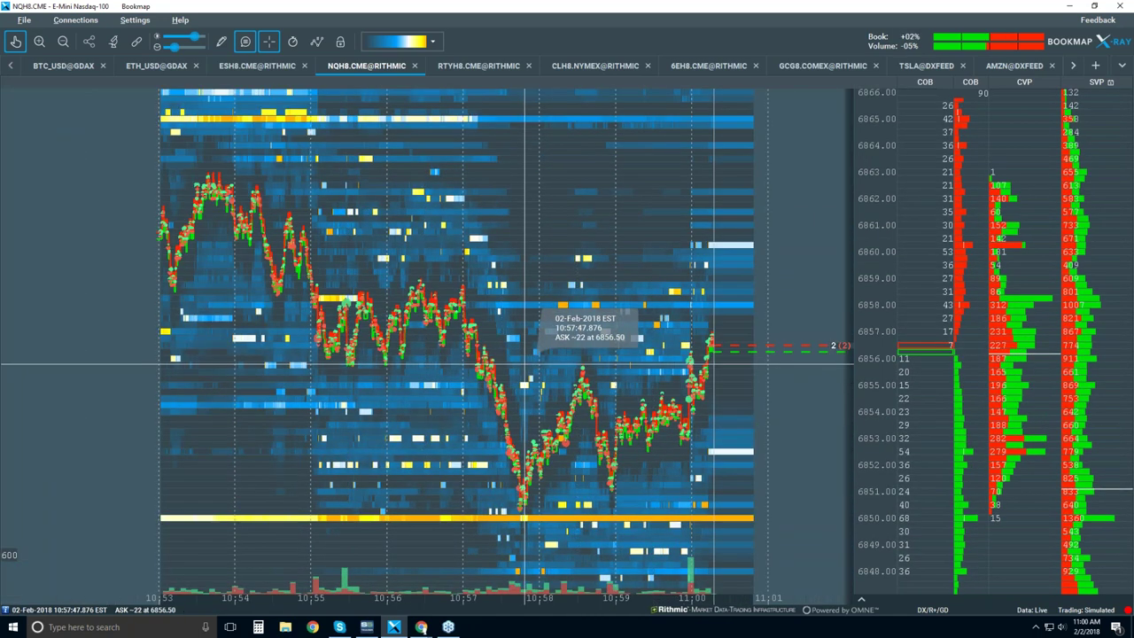
scroll(524, 363, down, 2)
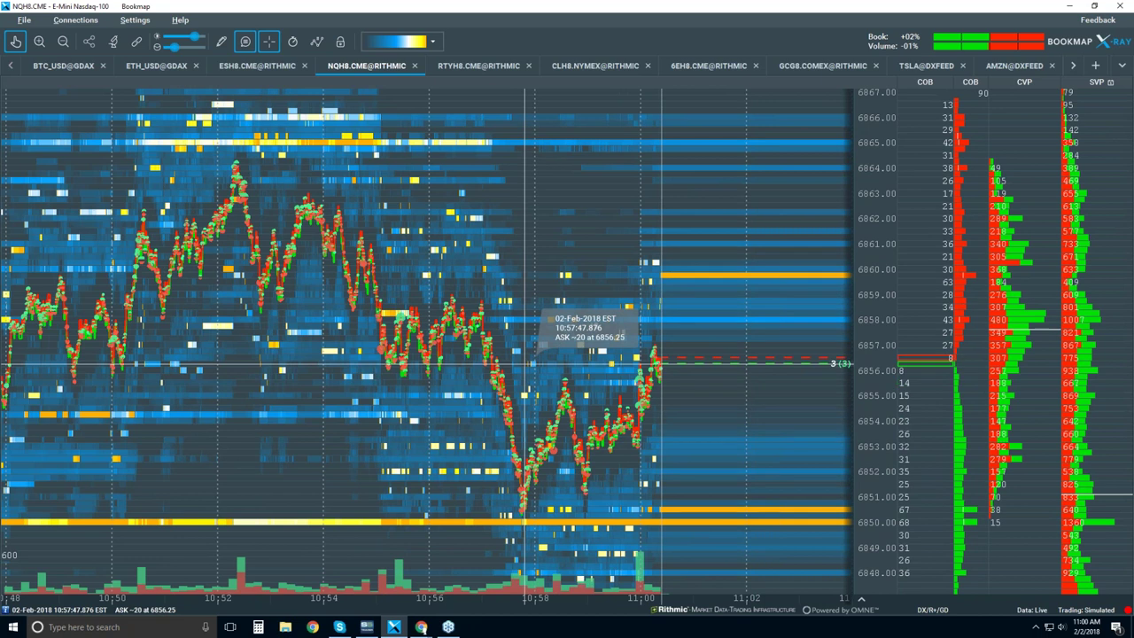
Inspect the ask order at 6856.50 and the bid/ask movement around 10:59:58 at sub-second detail.
scroll(546, 330, up, 2)
scroll(664, 354, up, 10)
scroll(655, 360, up, 5)
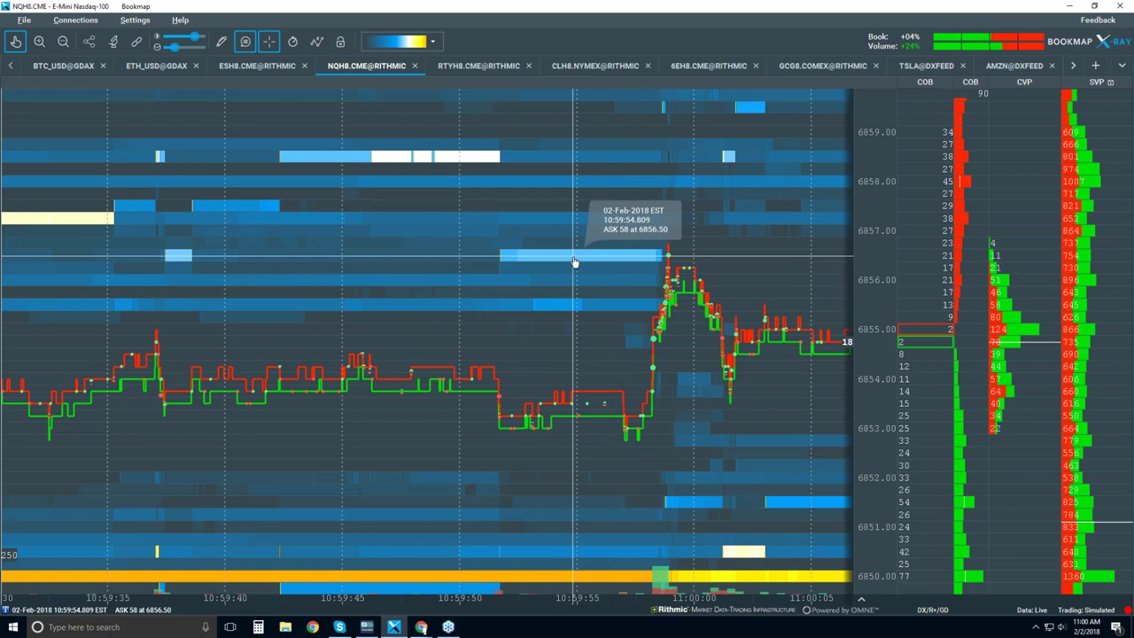
scroll(889, 330, up, 3)
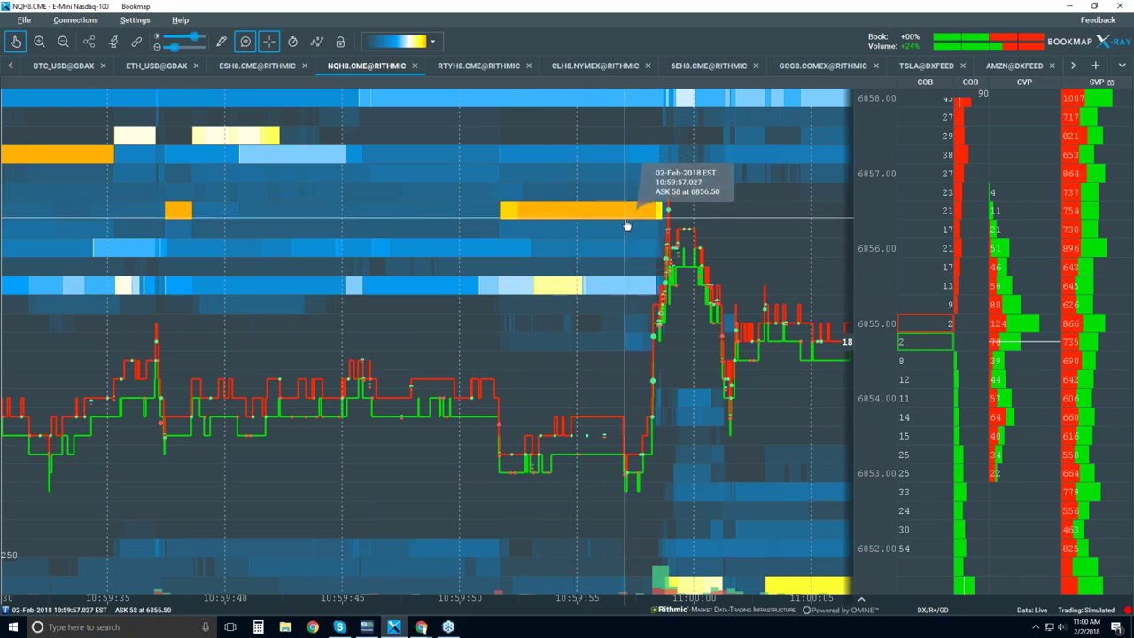
scroll(660, 268, up, 5)
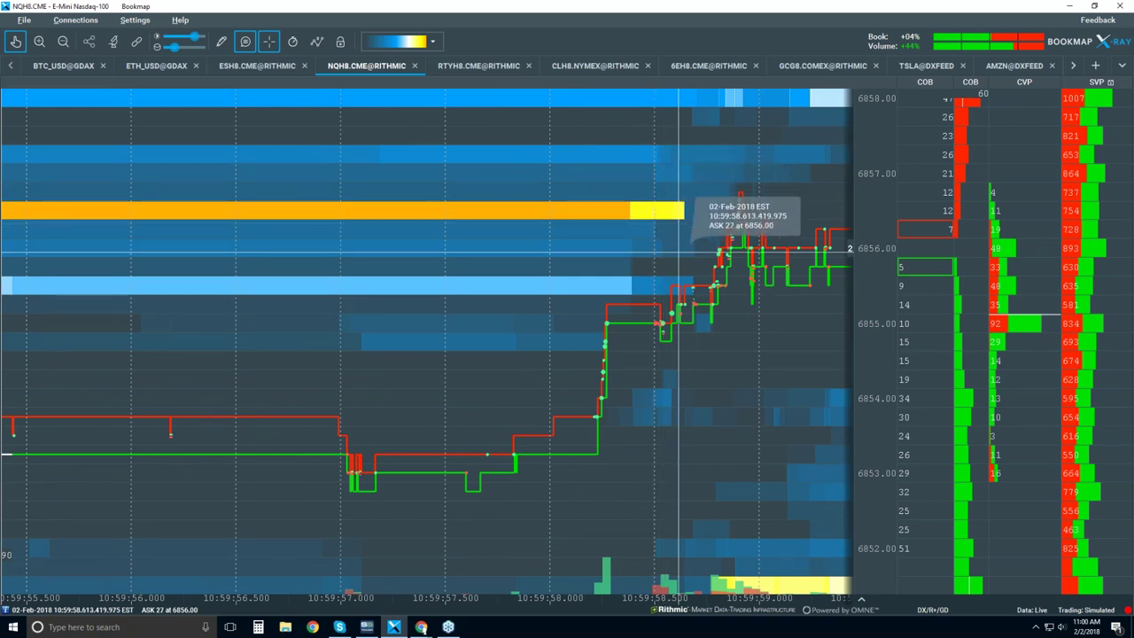
Examine the price reaction to the 6856.50 ask level in wider context, and inspect the ask order at 6855.00 around 11:00:40.
scroll(609, 217, down, 3)
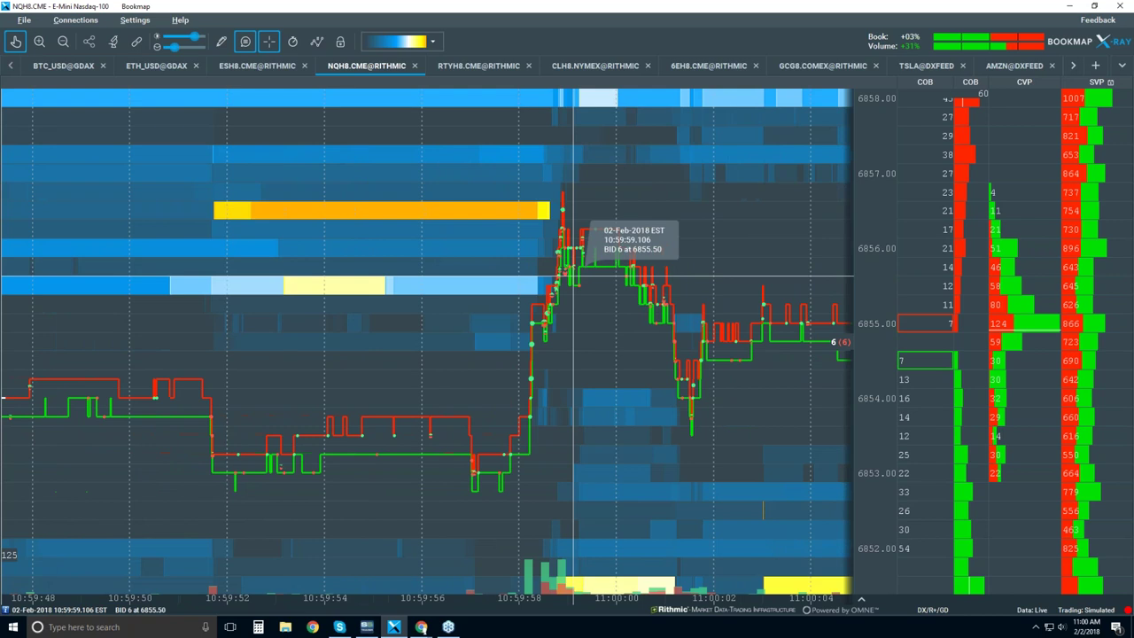
scroll(563, 263, down, 3)
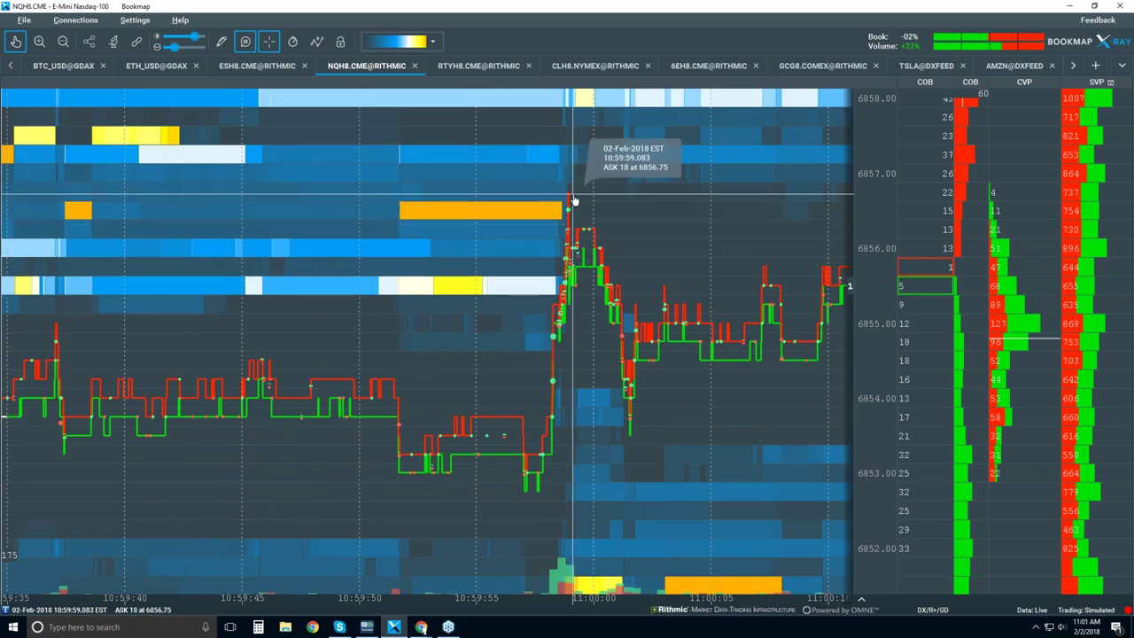
scroll(573, 201, down, 1)
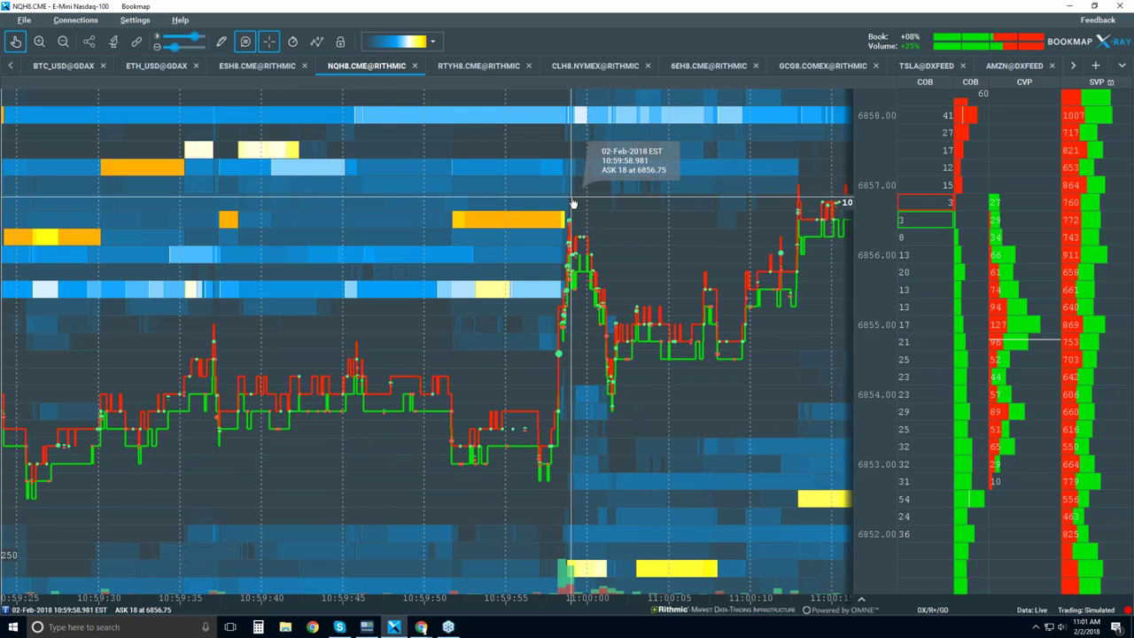
scroll(576, 205, down, 3)
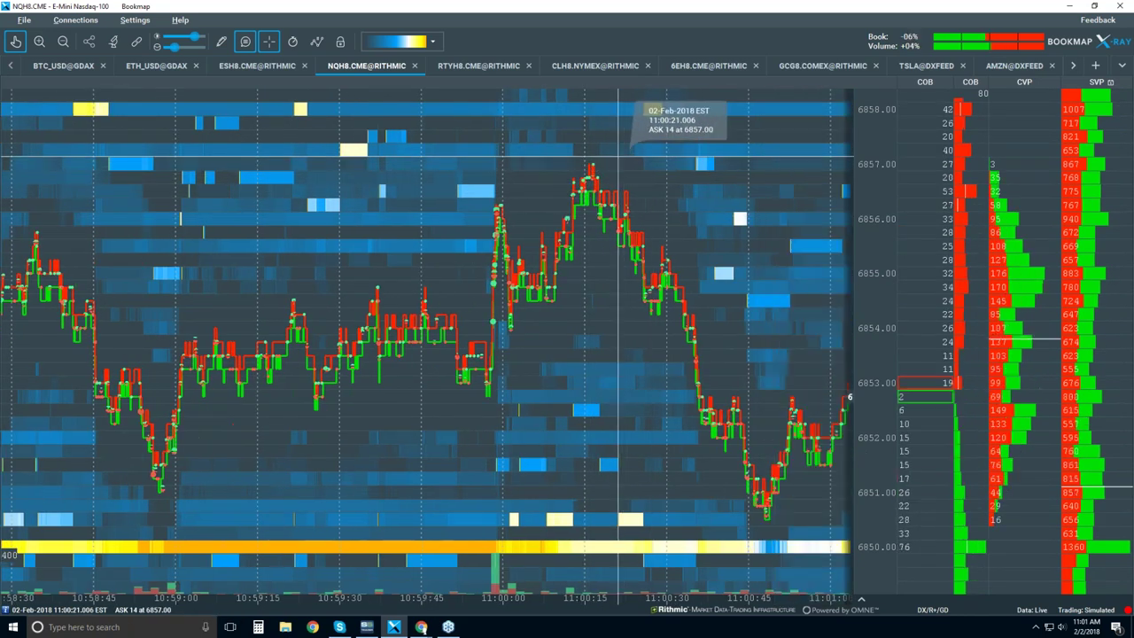
scroll(649, 193, down, 1)
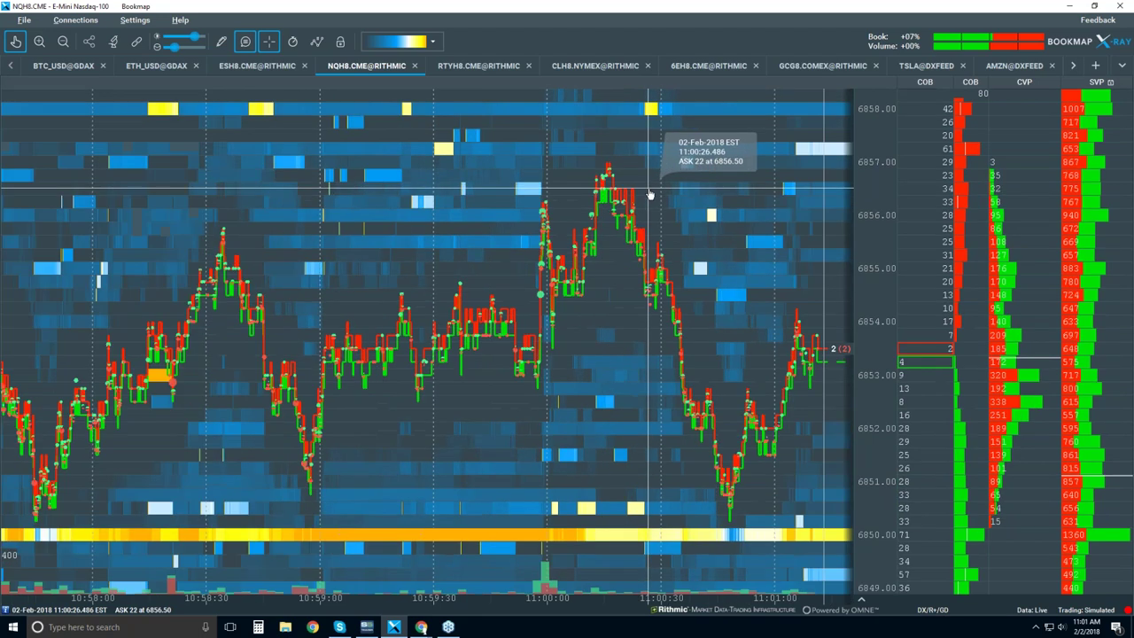
scroll(649, 193, down, 2)
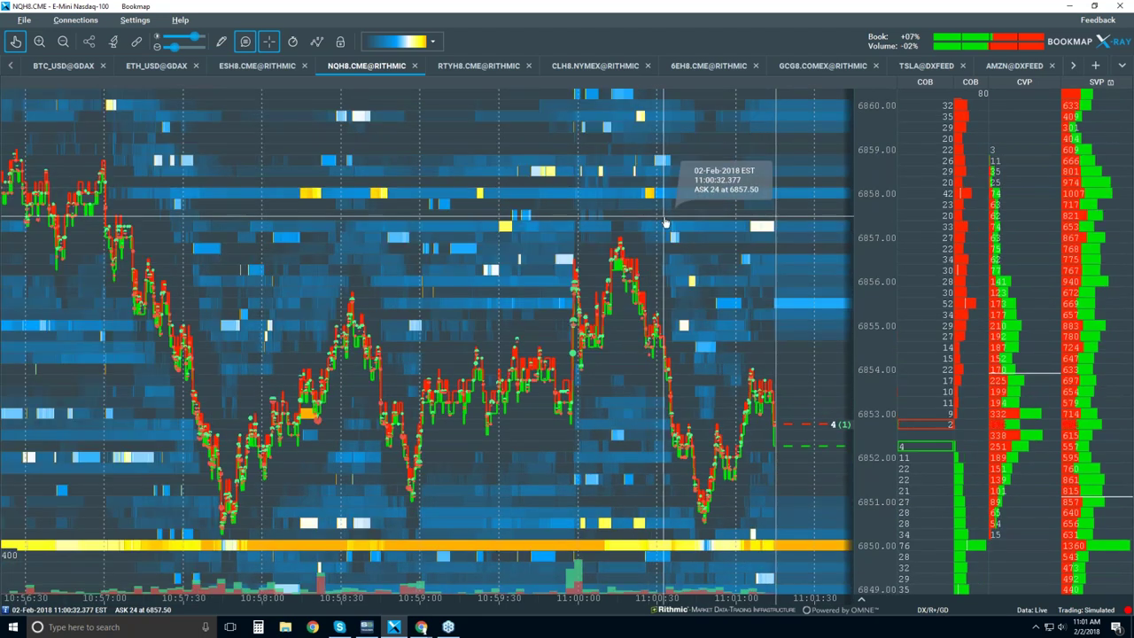
scroll(658, 259, up, 3)
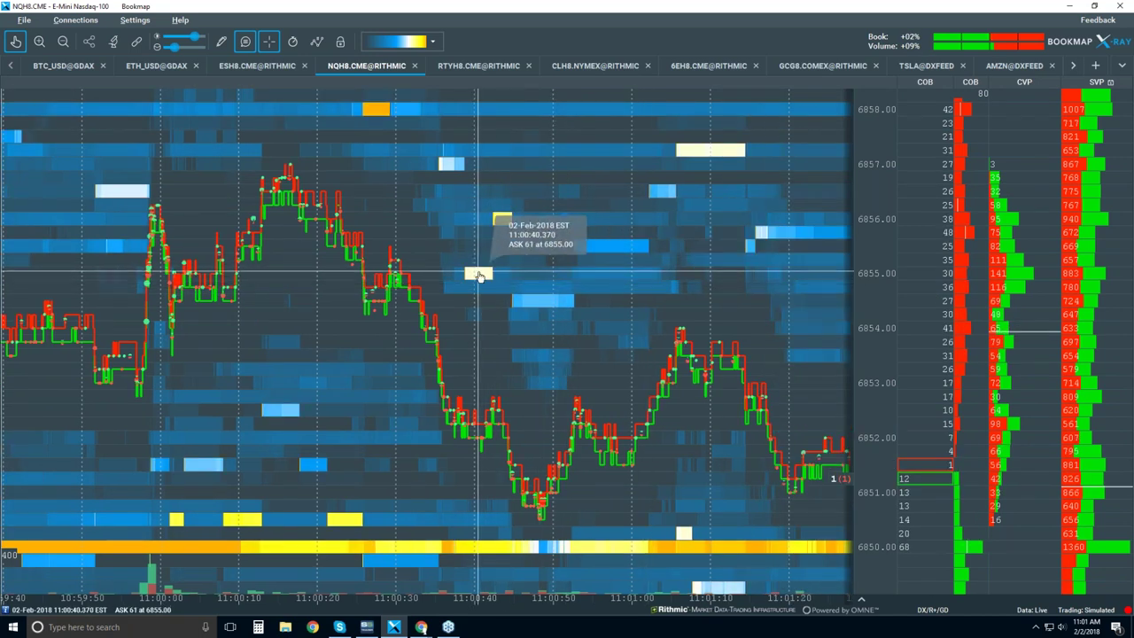
Inspect the bid liquidity at 6850.00 and the trades through it around 11:01:33 in close detail.
scroll(636, 281, down, 5)
scroll(636, 281, down, 5)
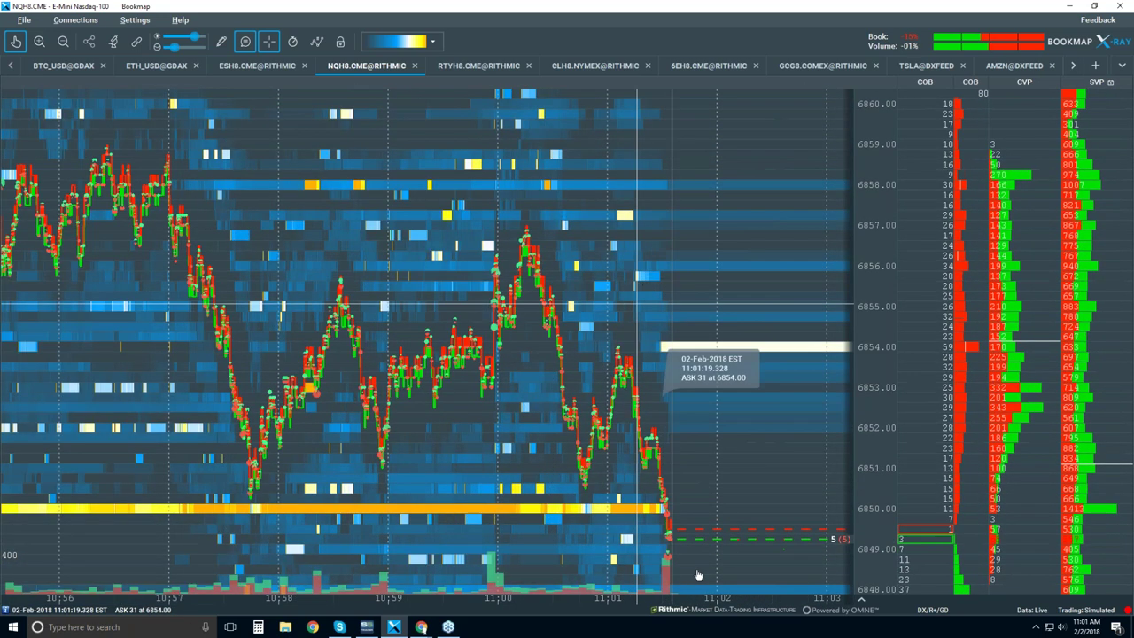
scroll(673, 443, up, 10)
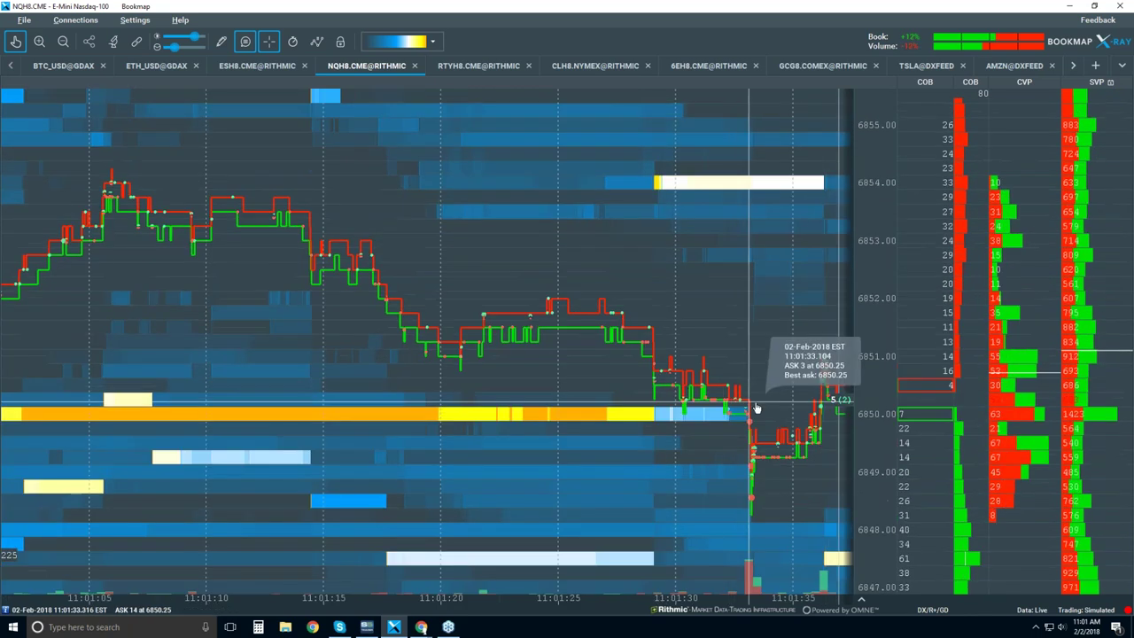
Examine the bid liquidity at 6850.00 around 11:01:30 in close detail, and in wider context back to 10:57.
scroll(731, 392, up, 3)
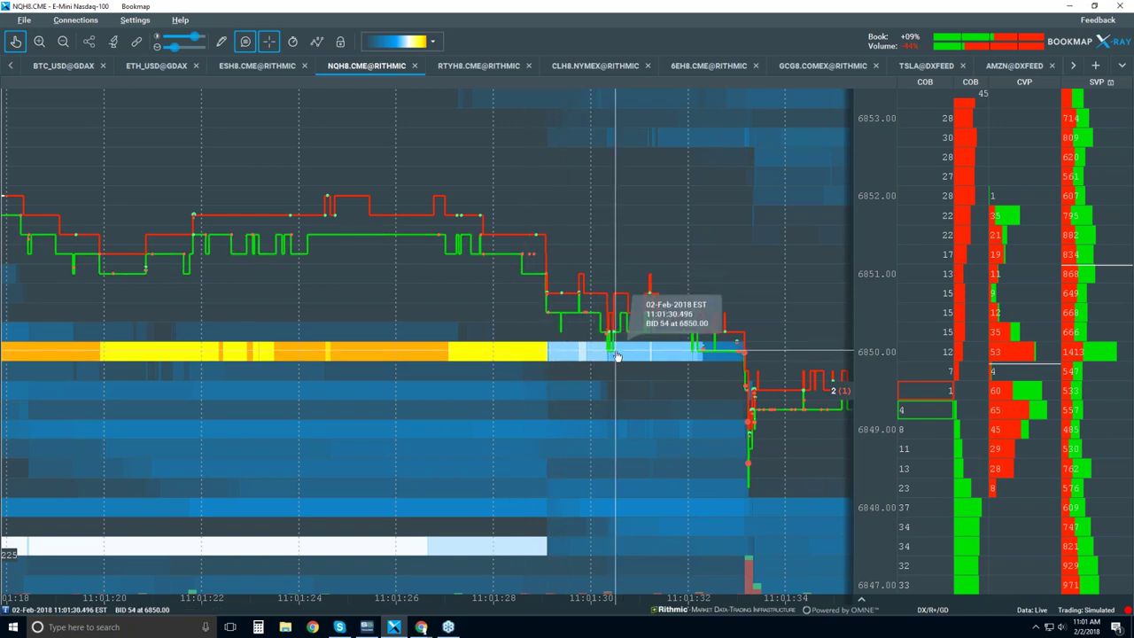
scroll(708, 361, down, 5)
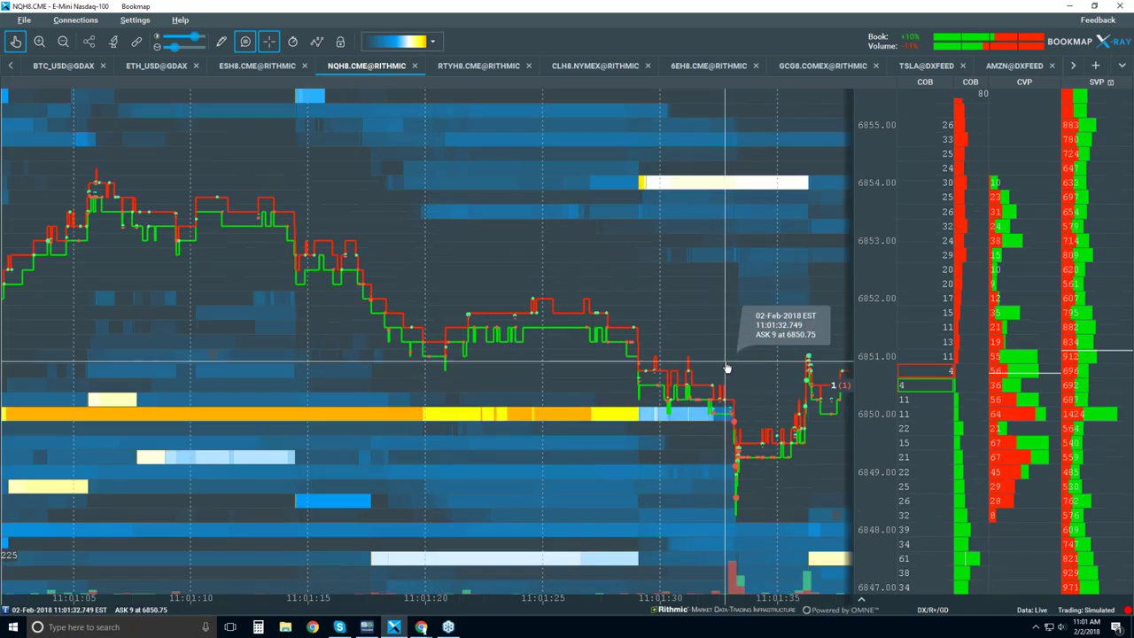
scroll(726, 366, down, 2)
scroll(744, 365, down, 3)
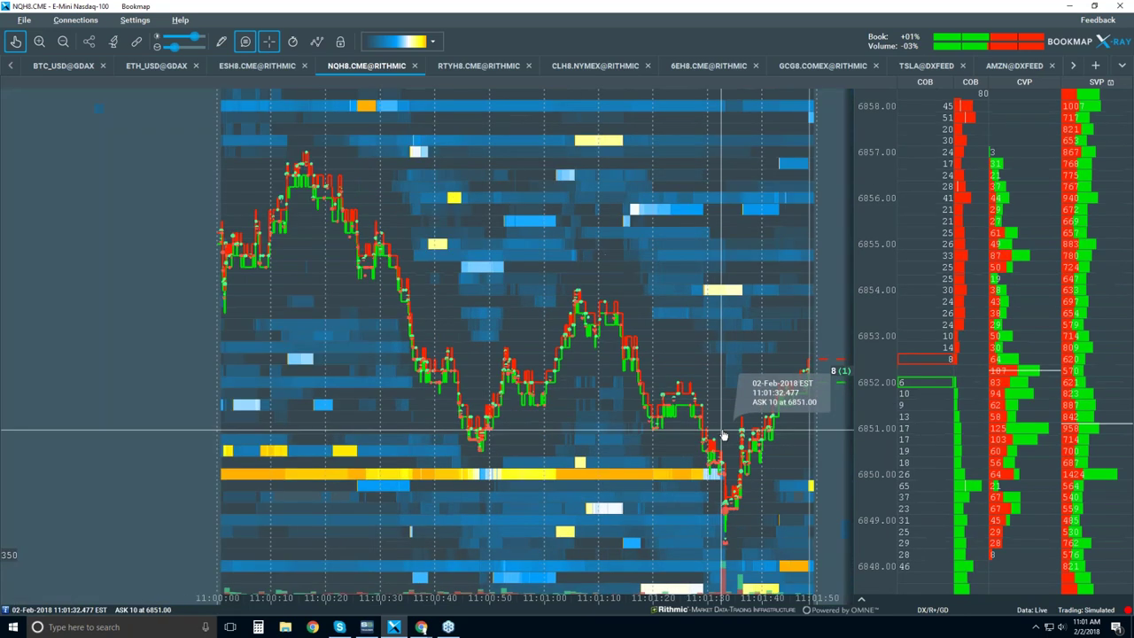
scroll(749, 363, down, 2)
scroll(620, 343, down, 3)
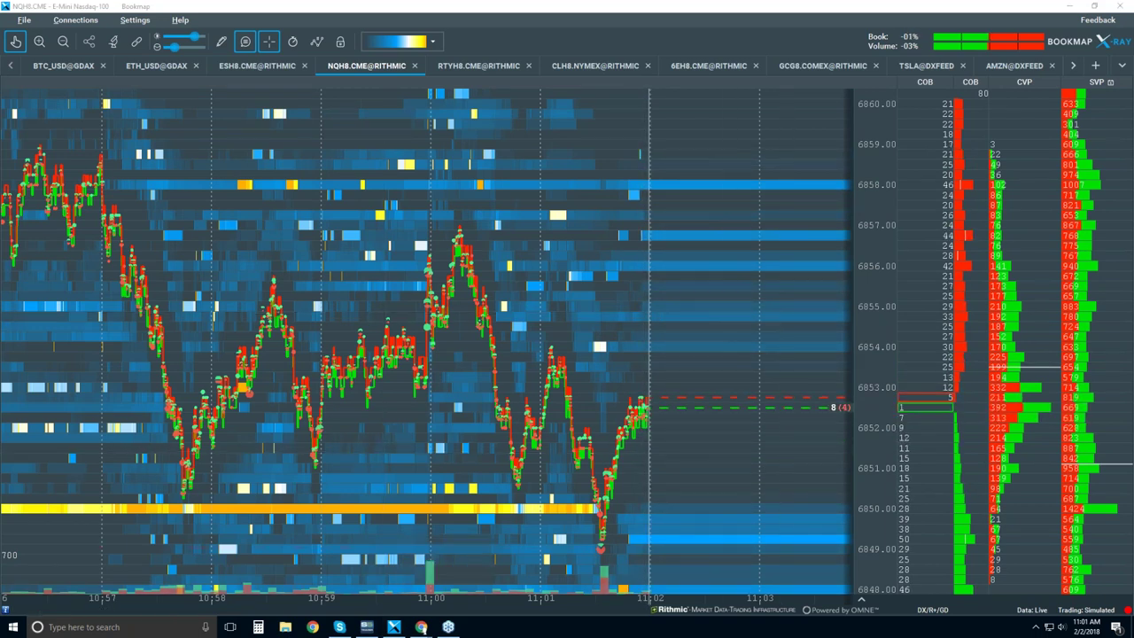
mouse_move(422, 627)
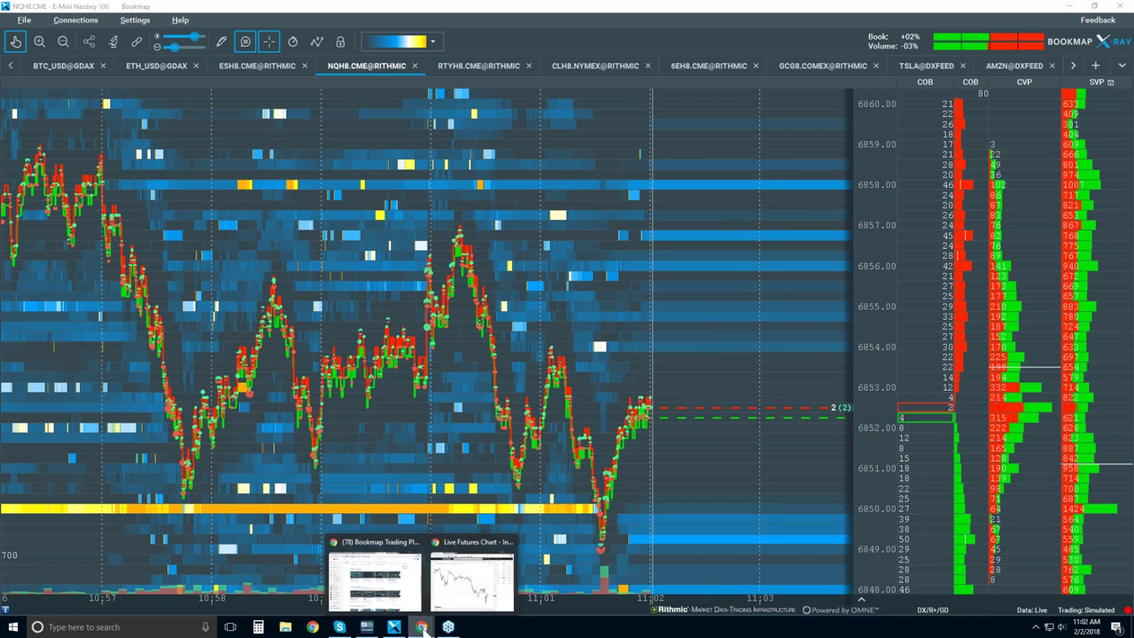
click(375, 581)
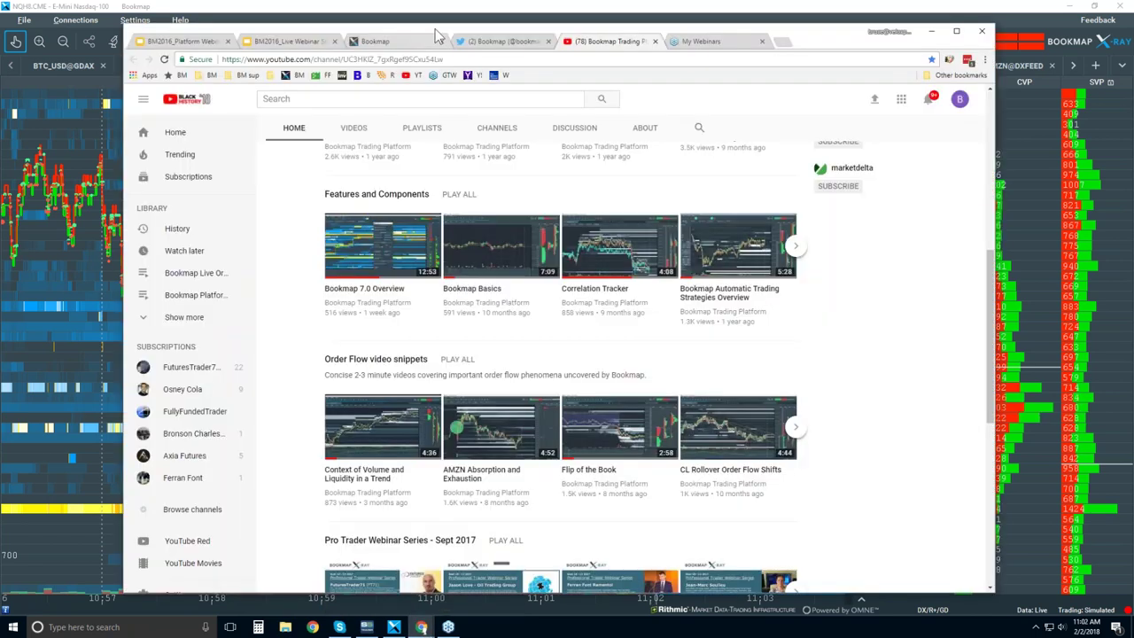
key(alt+Tab)
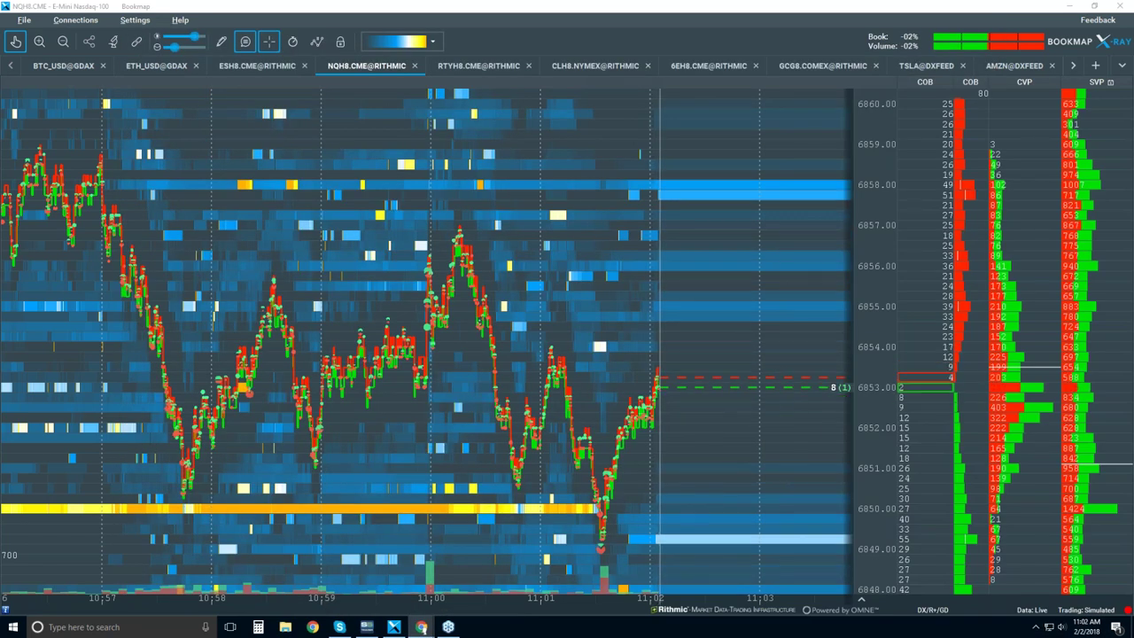